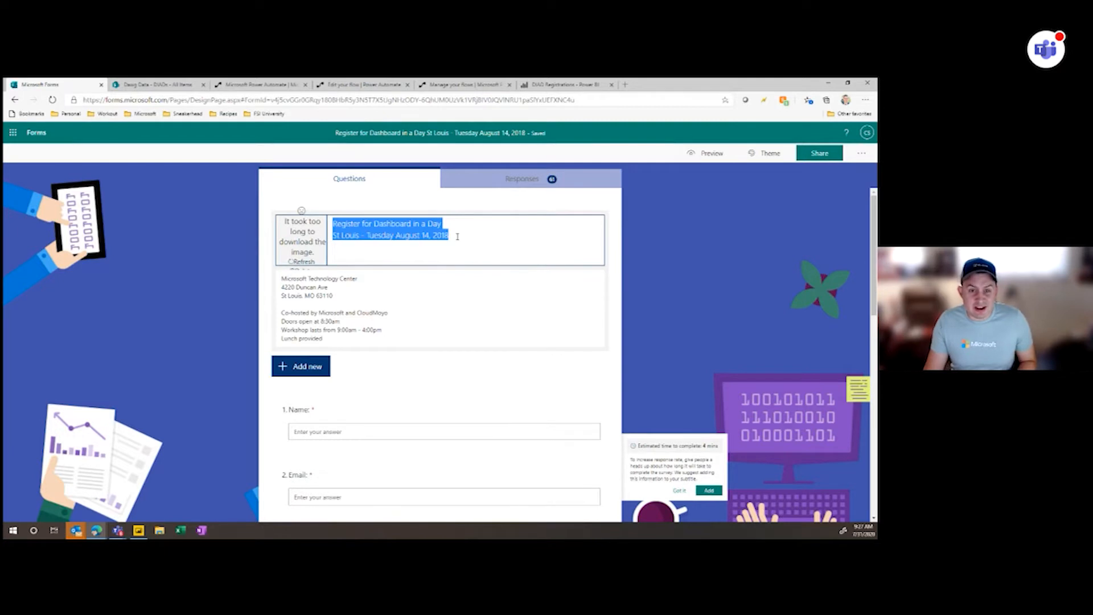
# - Examine the registration form's title, event description, addable question types, and the settings of the Name and Email questions
pyautogui.click(458, 237)
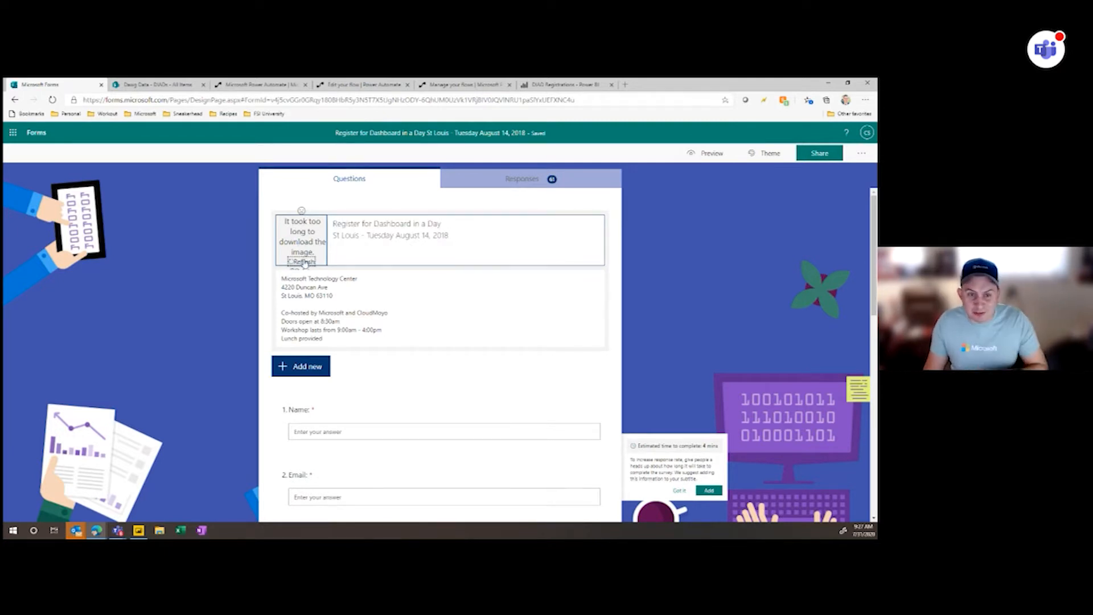
pyautogui.click(397, 302)
pyautogui.hotkey('ctrl', 'a')
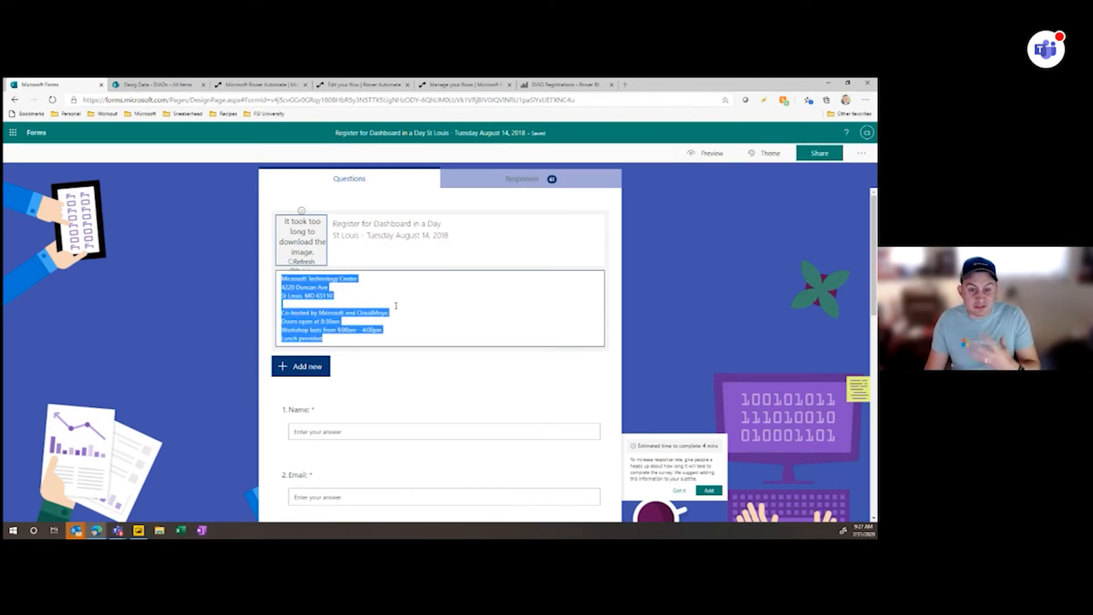
pyautogui.scroll(-2, 386, 363)
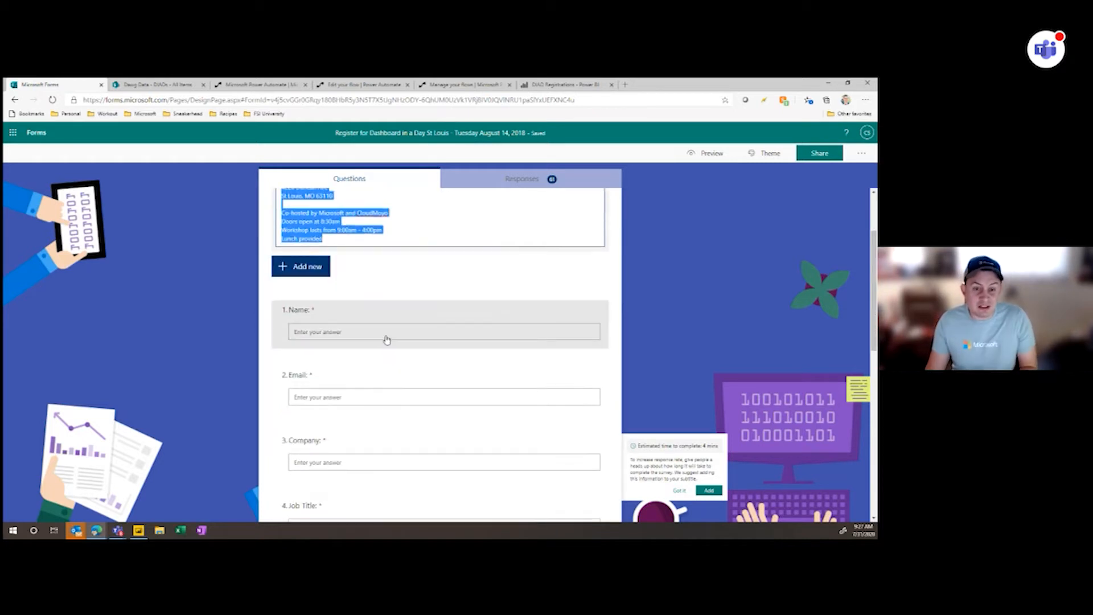
pyautogui.click(307, 279)
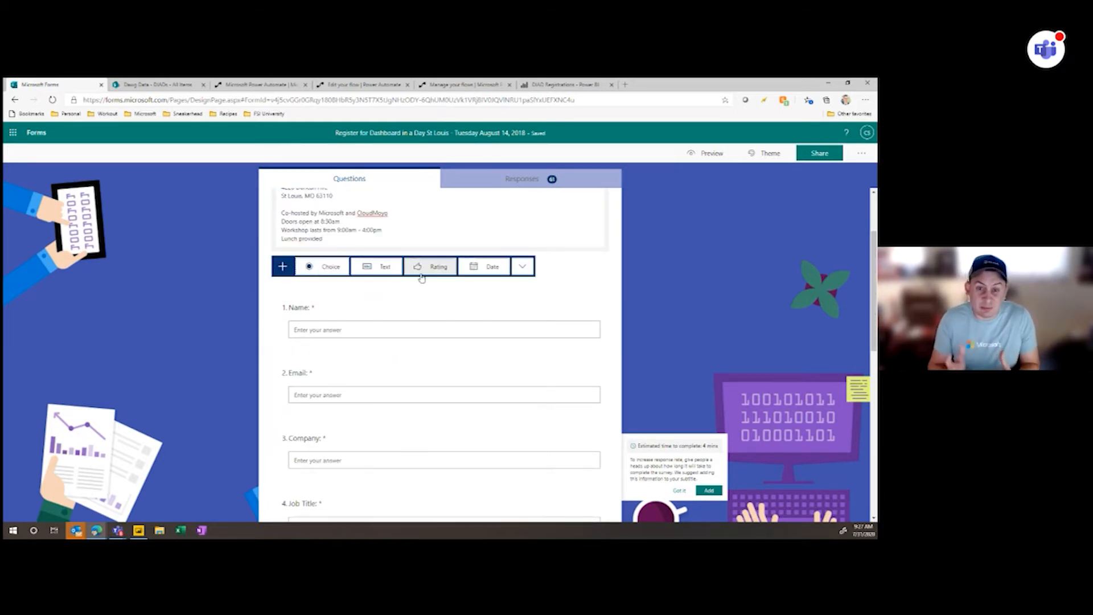
pyautogui.click(413, 328)
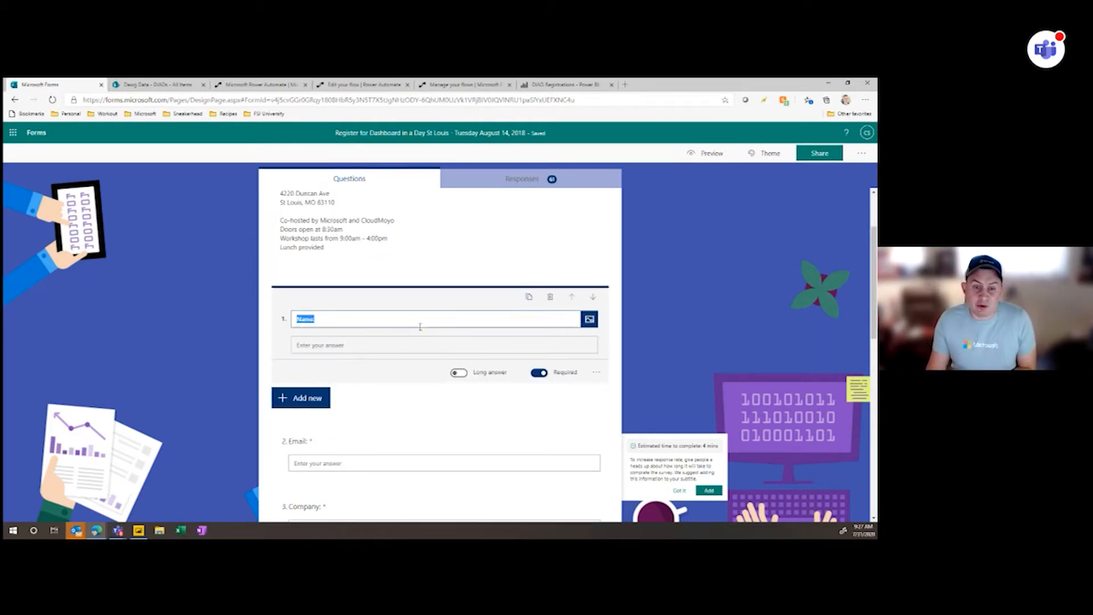
pyautogui.click(359, 319)
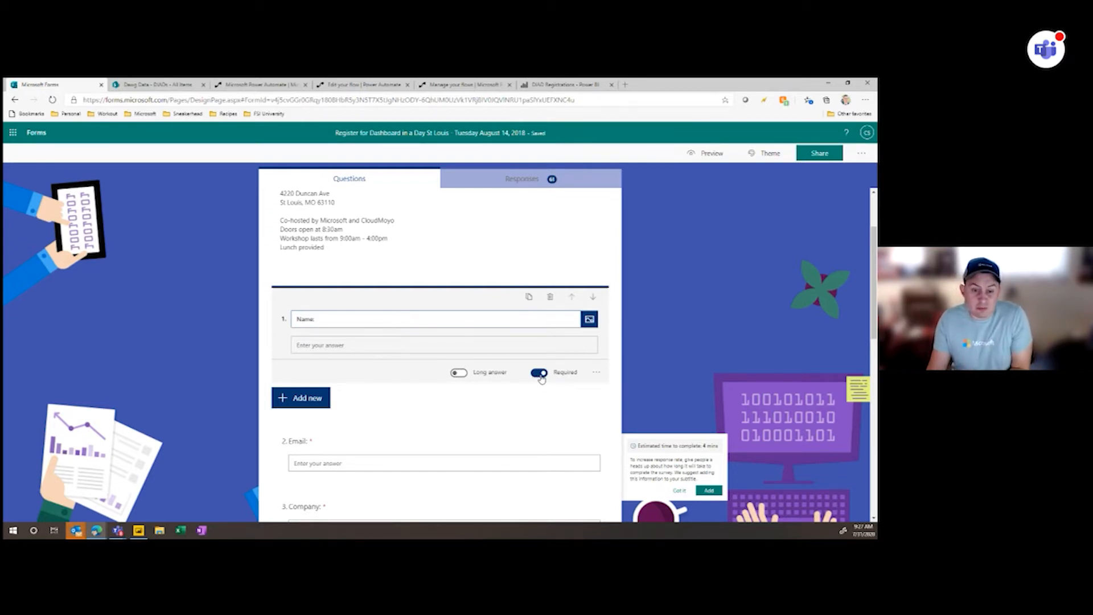
pyautogui.scroll(-2, 444, 382)
pyautogui.click(426, 347)
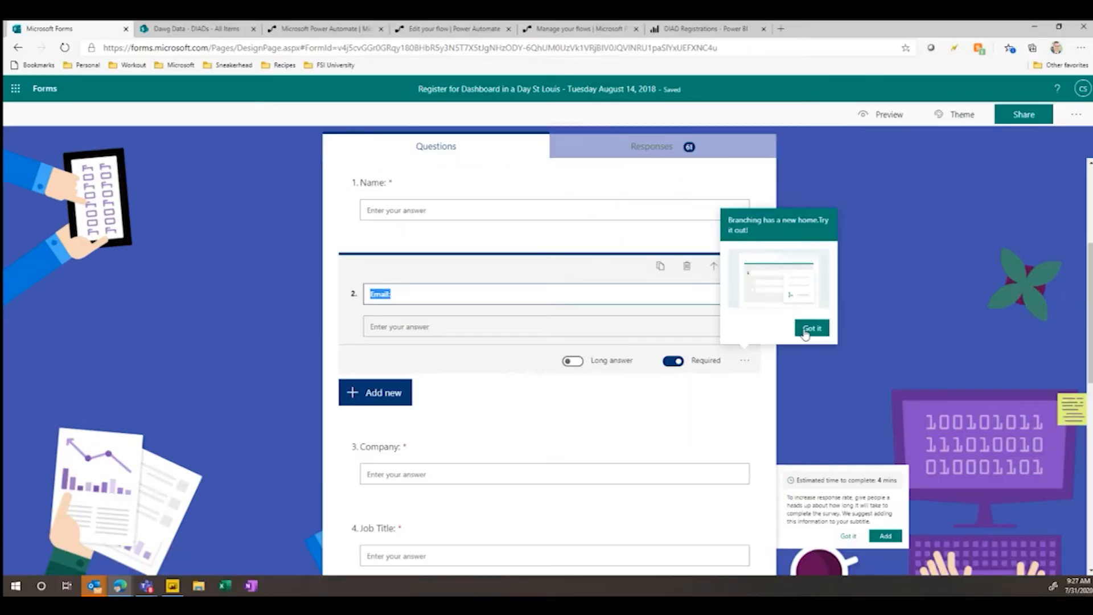
pyautogui.click(811, 329)
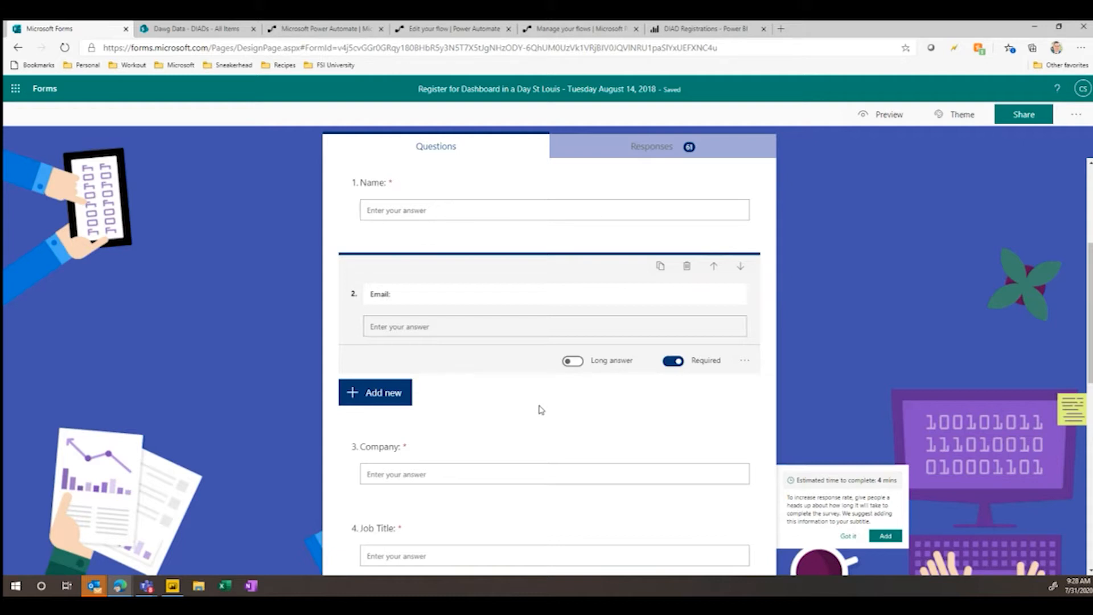
pyautogui.scroll(-1, 541, 408)
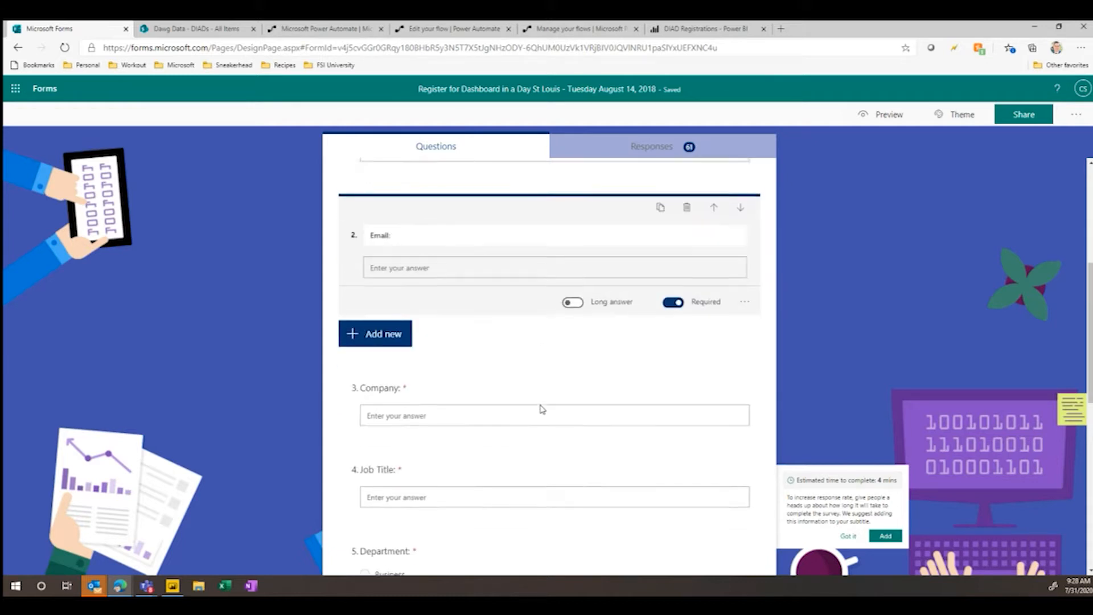
# - Add a trial rating question below the Company question, check its extra options, and delete it
pyautogui.click(613, 385)
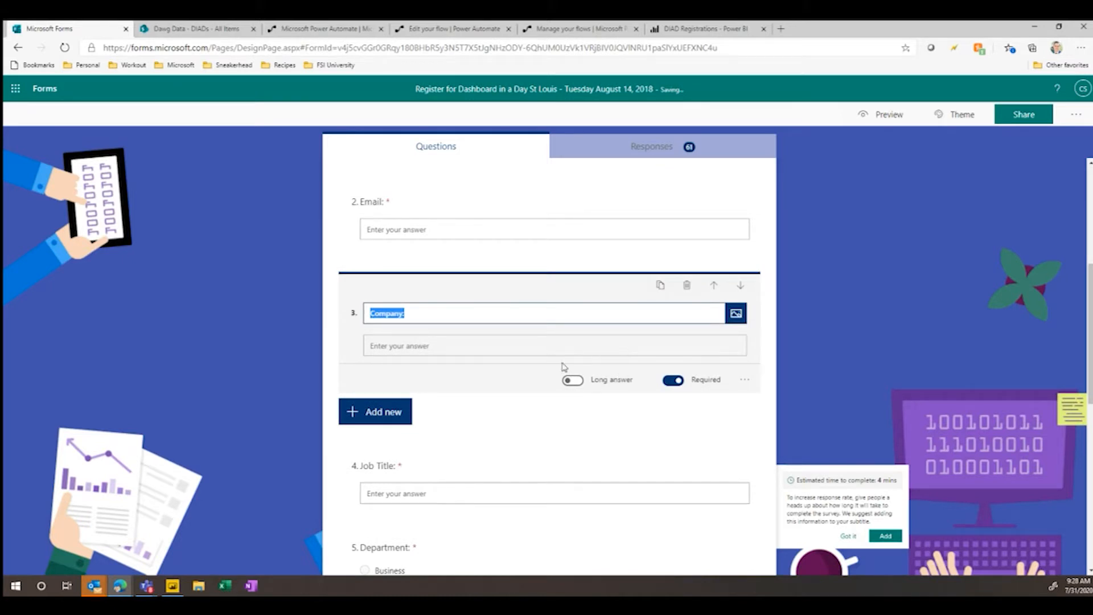
pyautogui.click(350, 421)
pyautogui.click(523, 414)
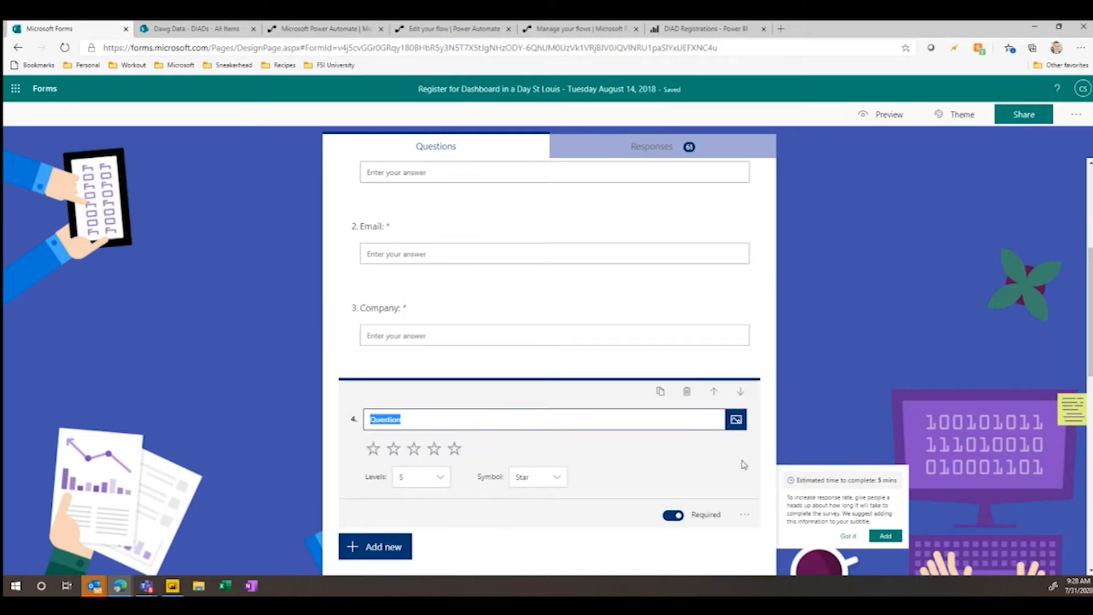
pyautogui.click(745, 515)
pyautogui.scroll(-3, 763, 512)
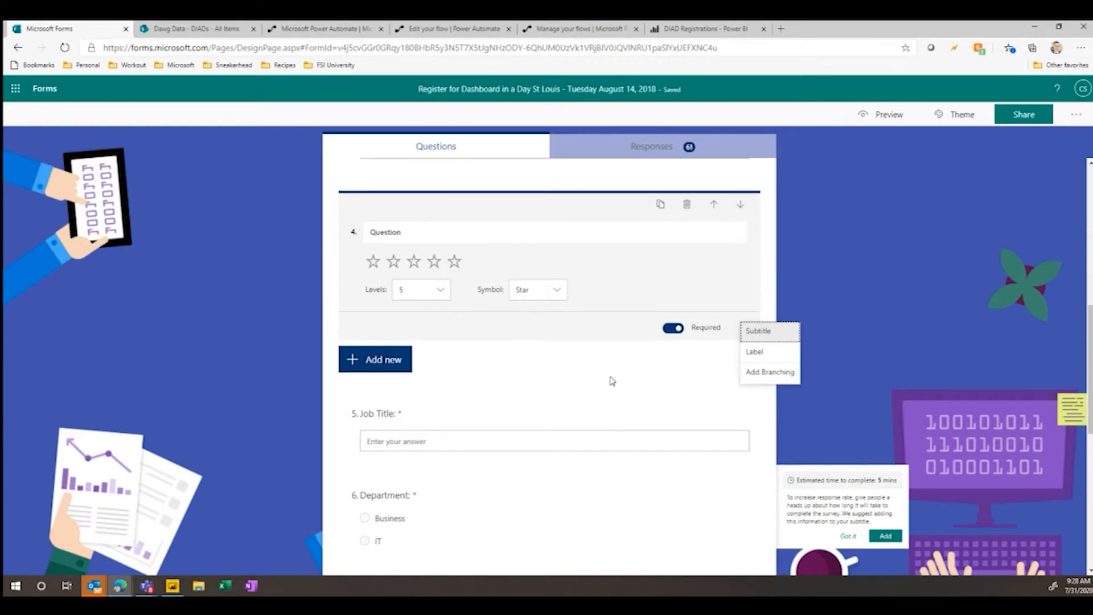
pyautogui.click(687, 205)
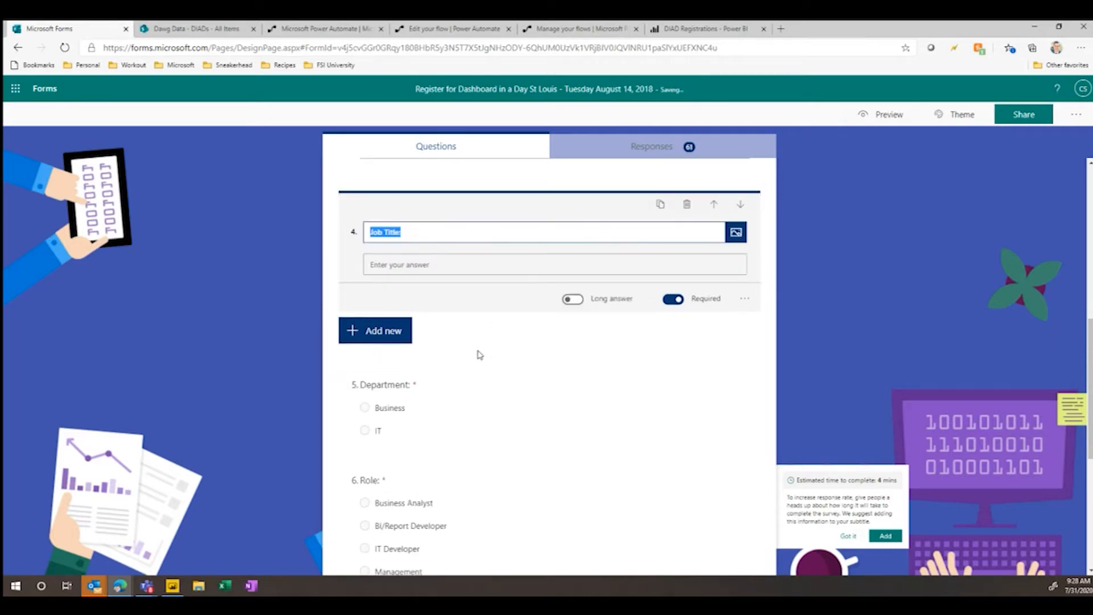
# - Try the theme with coloured pencils and books on the form, and restore the blue theme with computer illustrations
pyautogui.scroll(-3, 480, 355)
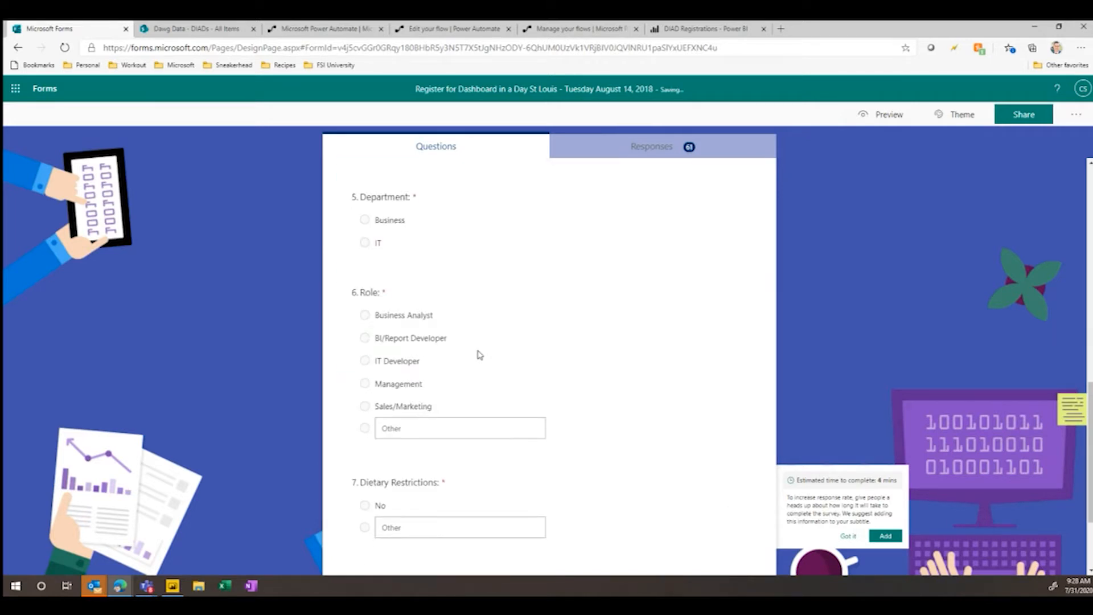
pyautogui.scroll(-1, 408, 271)
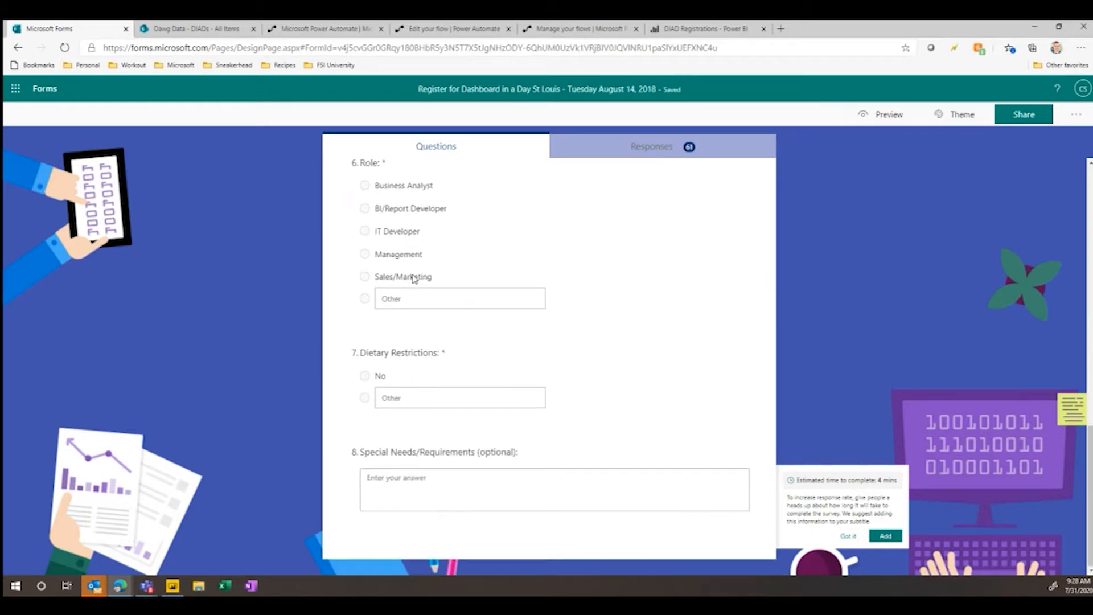
pyautogui.scroll(8, 415, 281)
pyautogui.click(948, 119)
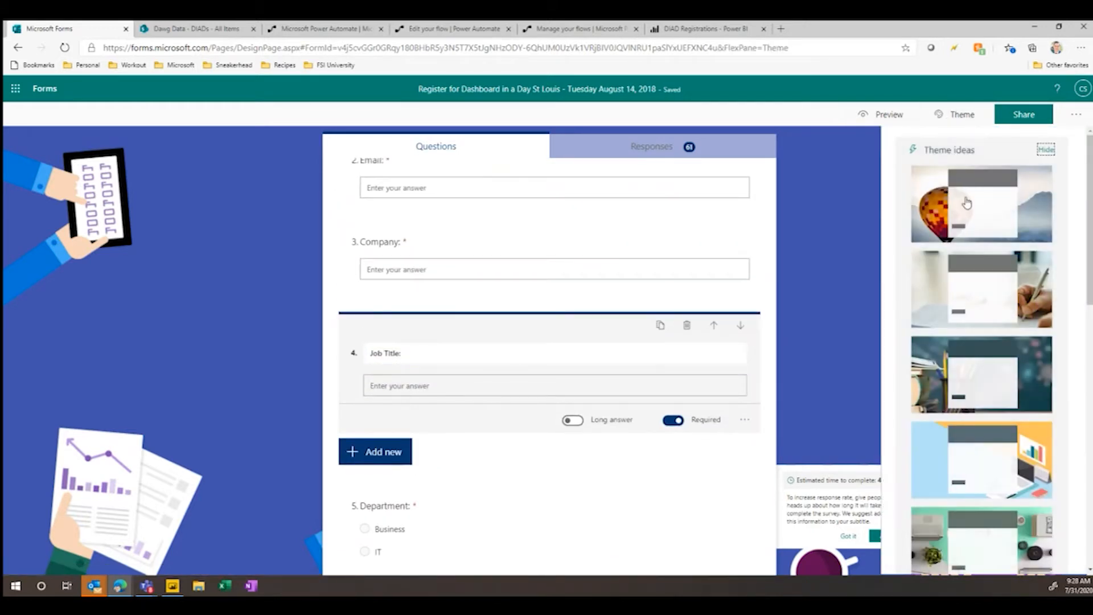
pyautogui.click(975, 402)
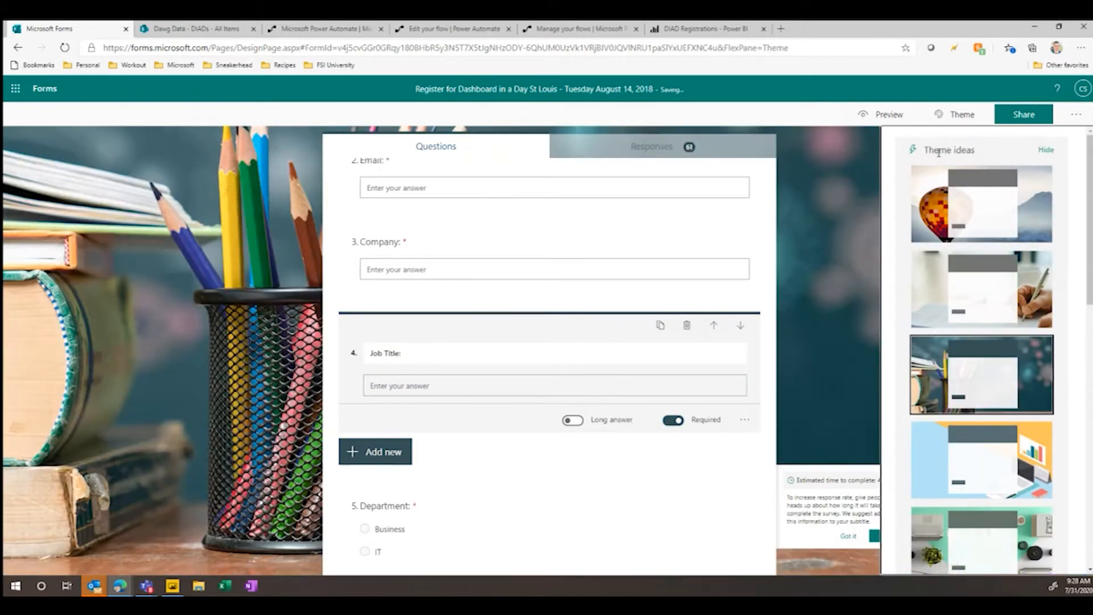
pyautogui.scroll(-10, 974, 353)
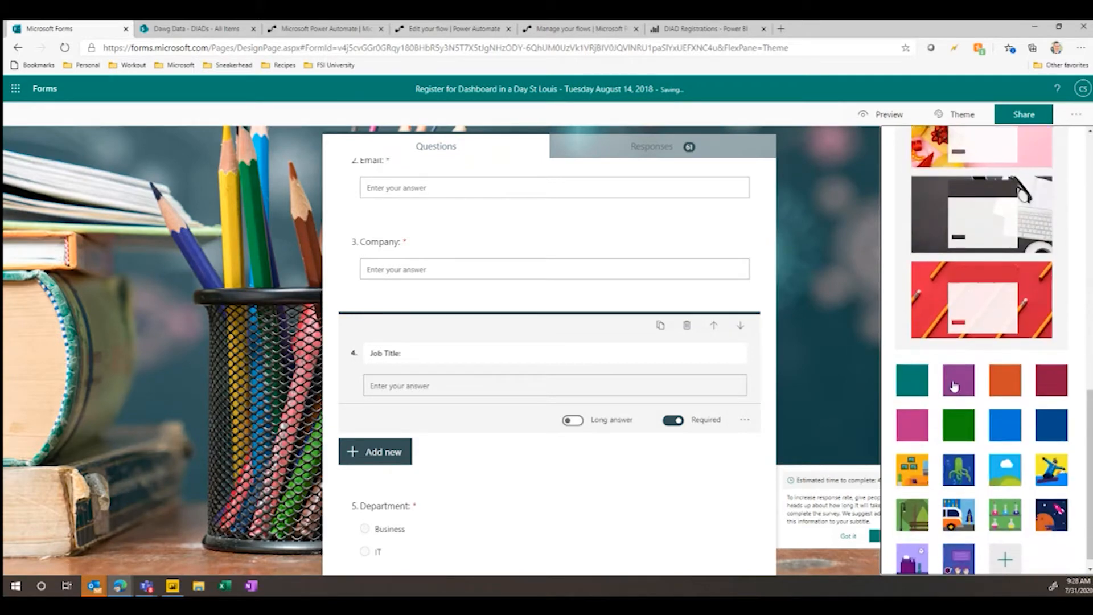
pyautogui.click(960, 560)
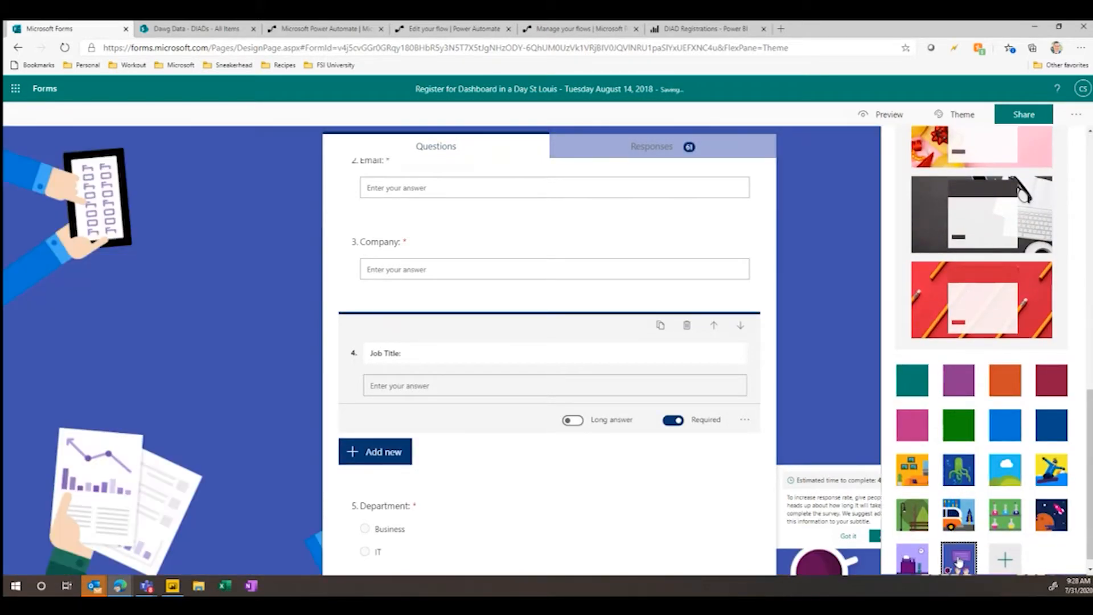
pyautogui.click(843, 316)
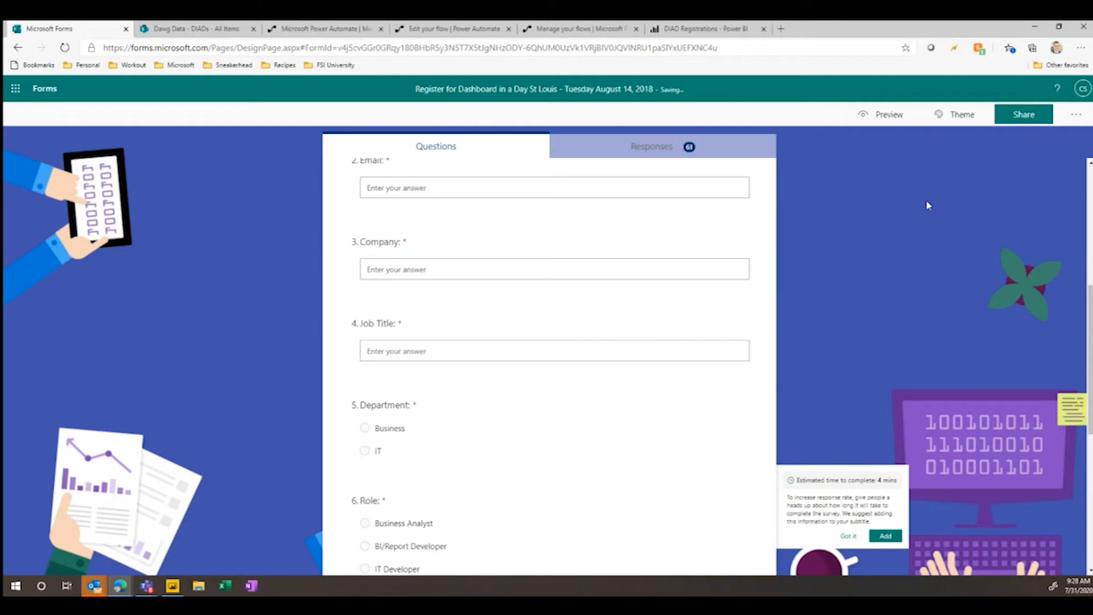
# - Copy the form's response link for anyone with the link and open it in an InPrivate browser window
pyautogui.click(1023, 115)
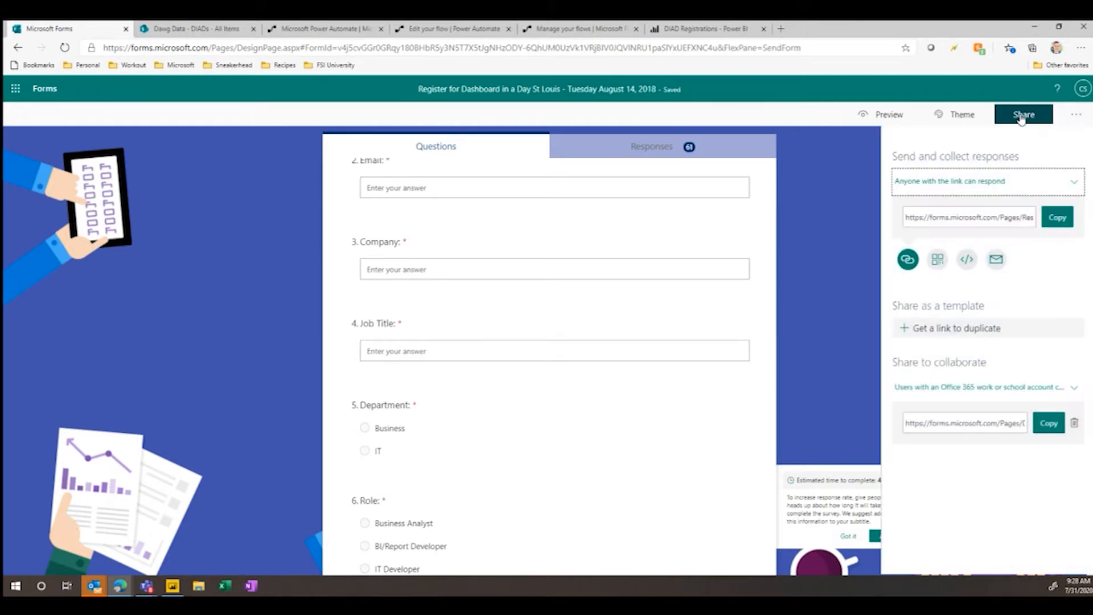
pyautogui.click(1057, 217)
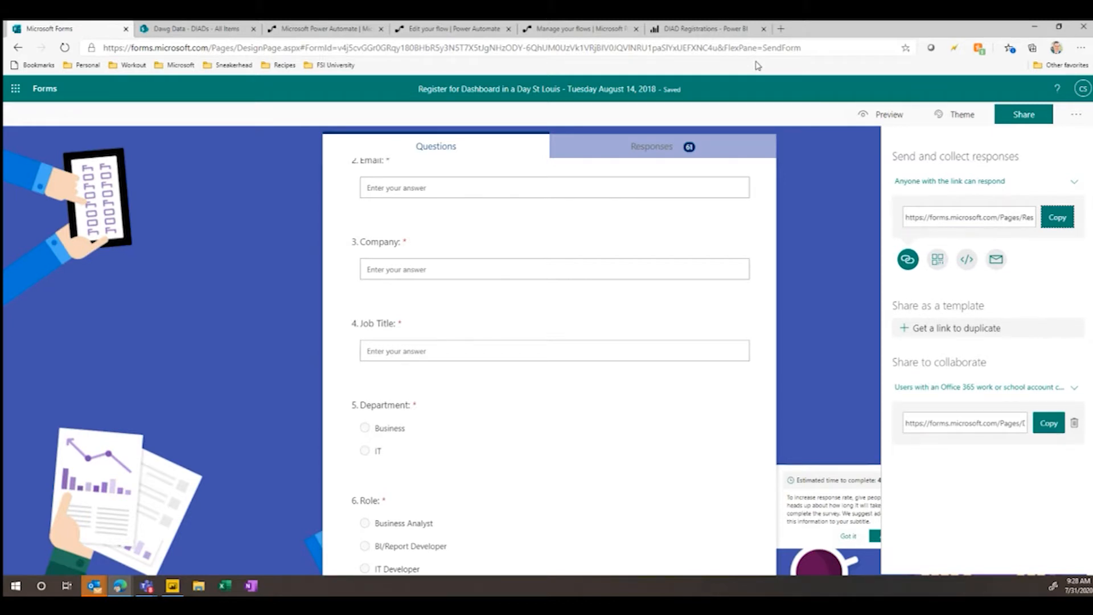
pyautogui.hotkey('ctrl', 'shift', 'n')
pyautogui.hotkey('ctrl', 'v')
pyautogui.press('Return')
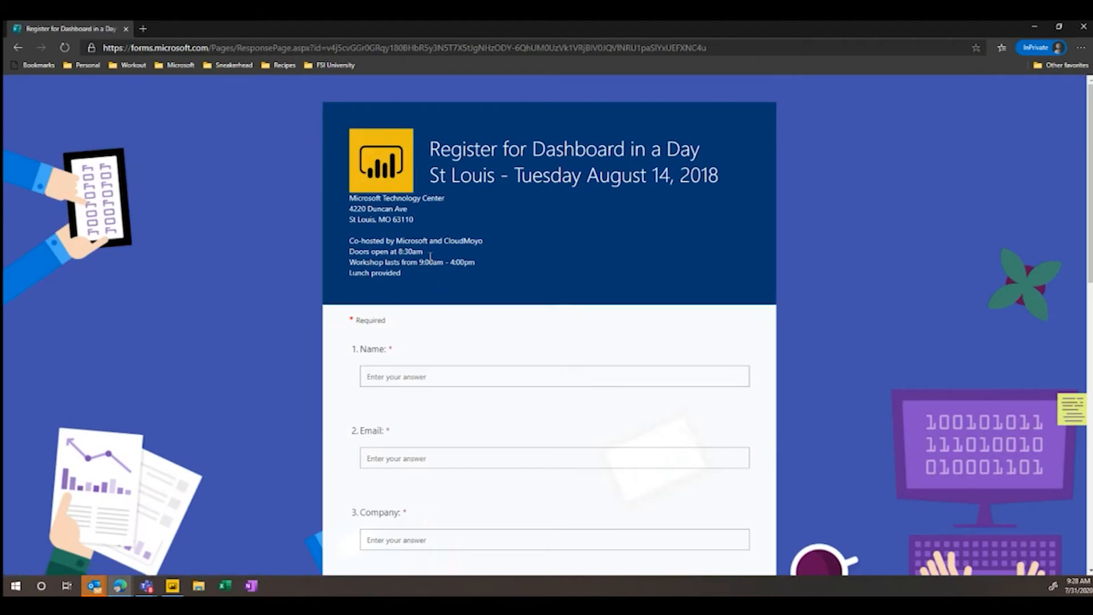
# - Enter the respondent's name and email, MSFT as the company, and Intelligence TS as the job title
pyautogui.click(488, 377)
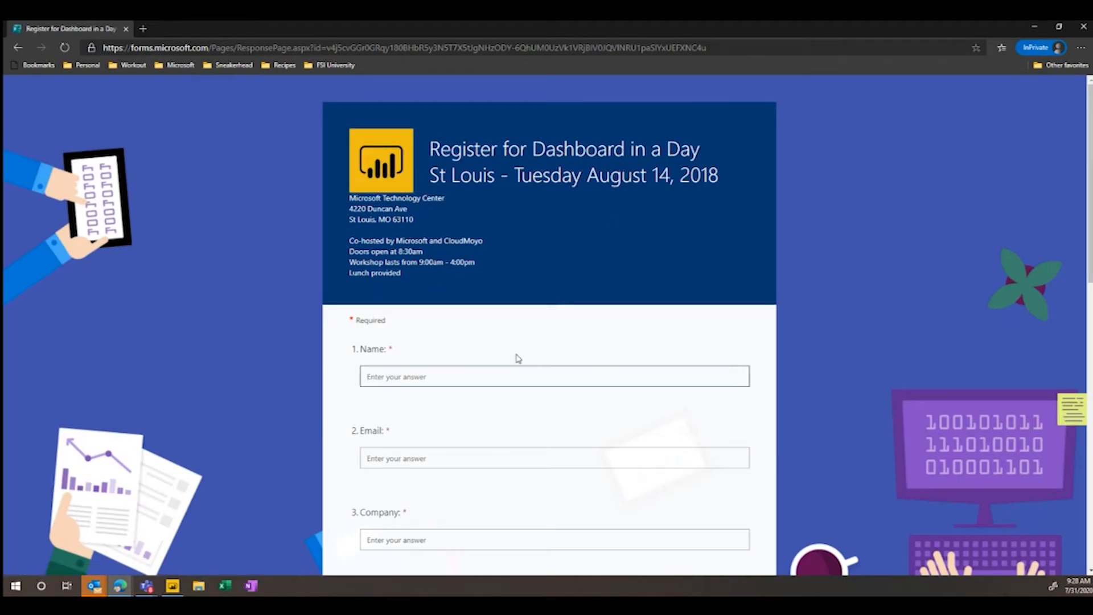
pyautogui.press('Tab')
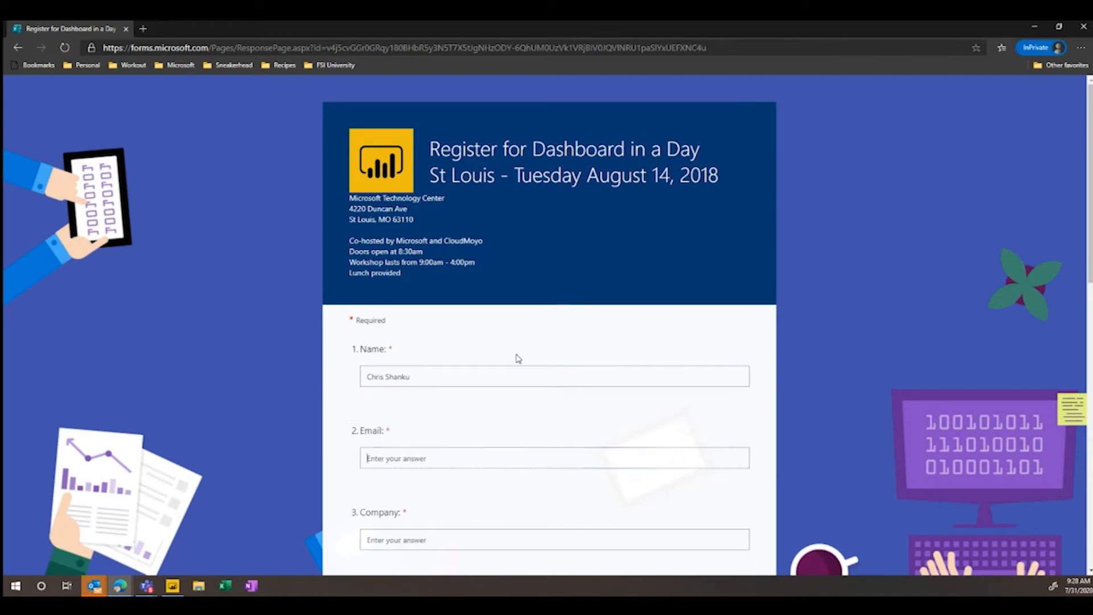
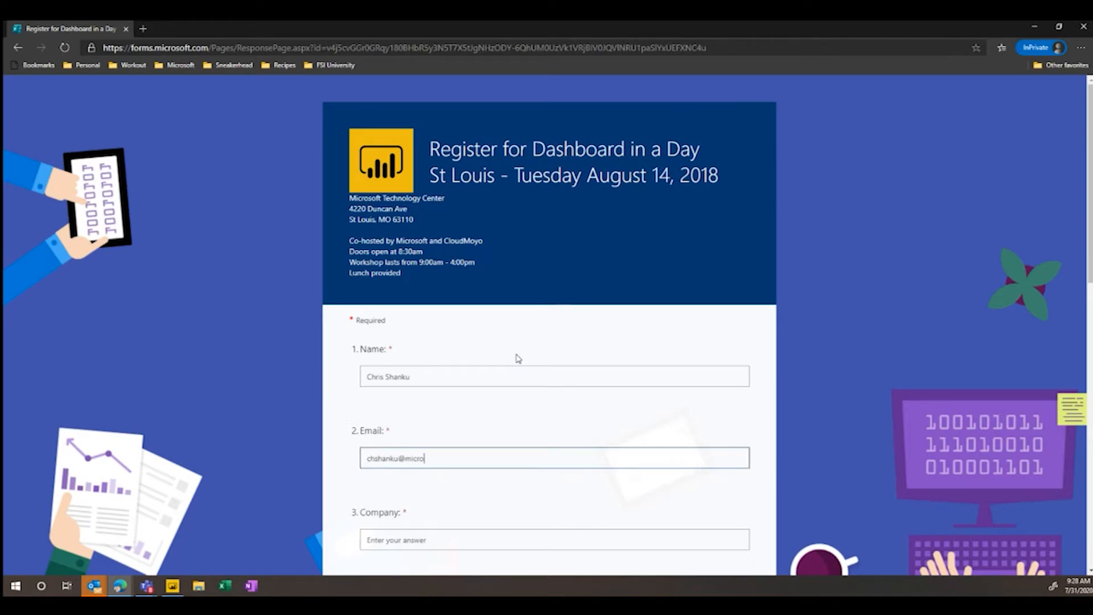
pyautogui.press('Tab')
pyautogui.write('MSFT')
pyautogui.press('Tab')
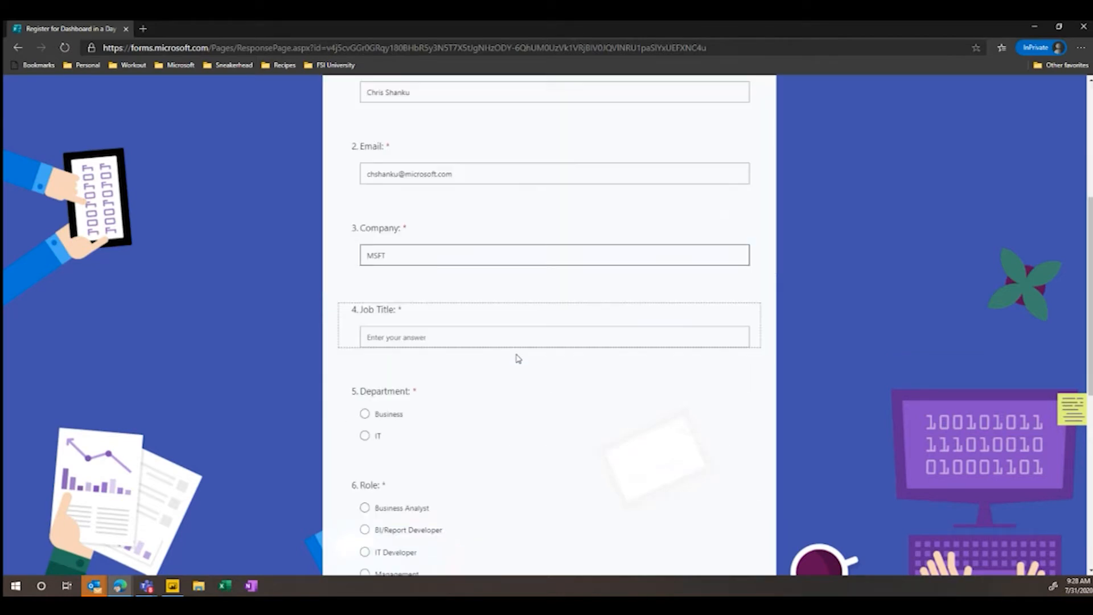
pyautogui.write('Intelligence TS')
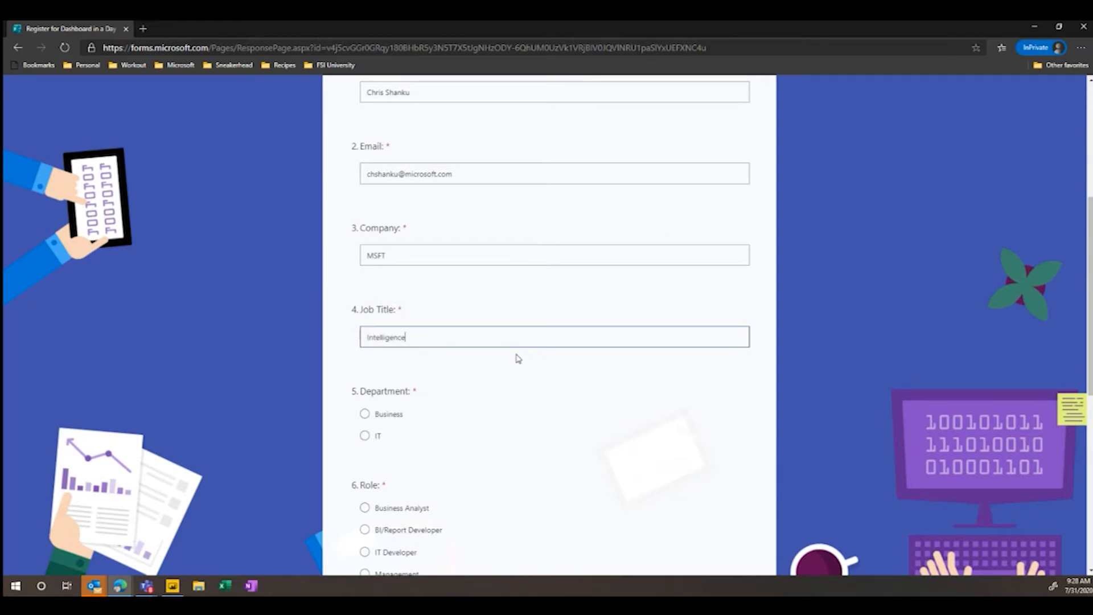
# - Choose IT as department, BI/Report Developer as role and No for dietary restrictions, and submit the registration
pyautogui.click(365, 436)
pyautogui.scroll(-4, 376, 421)
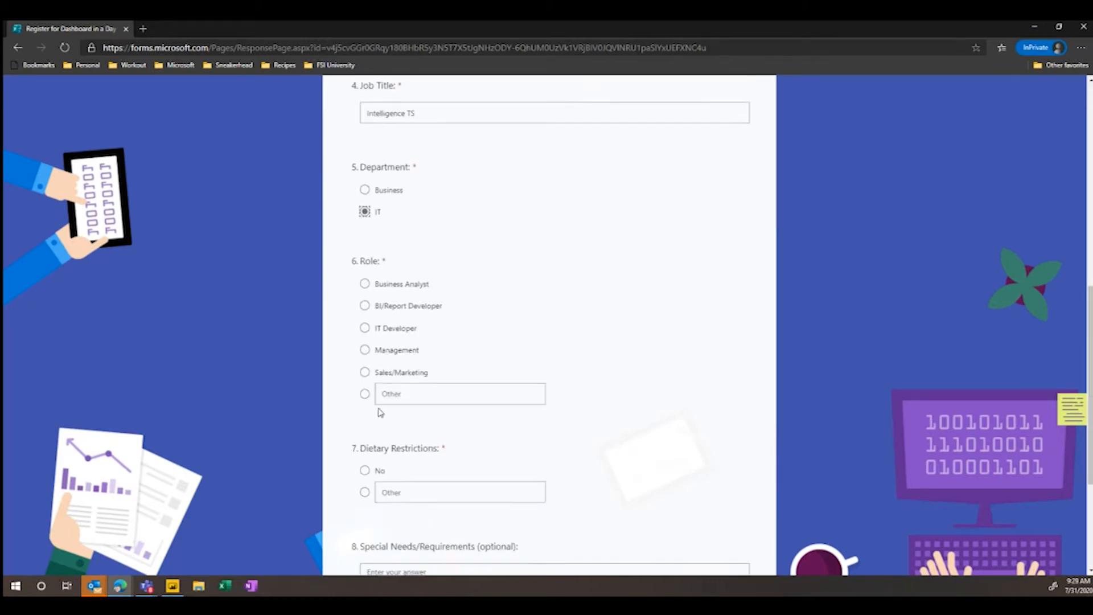
pyautogui.click(365, 306)
pyautogui.click(365, 470)
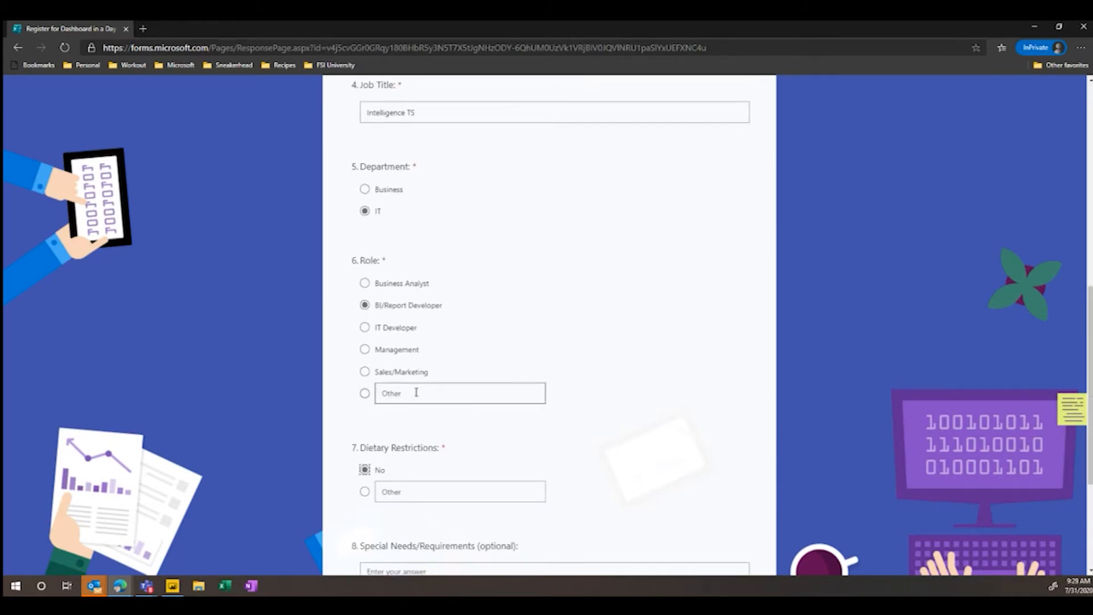
pyautogui.scroll(-4, 422, 410)
pyautogui.click(429, 455)
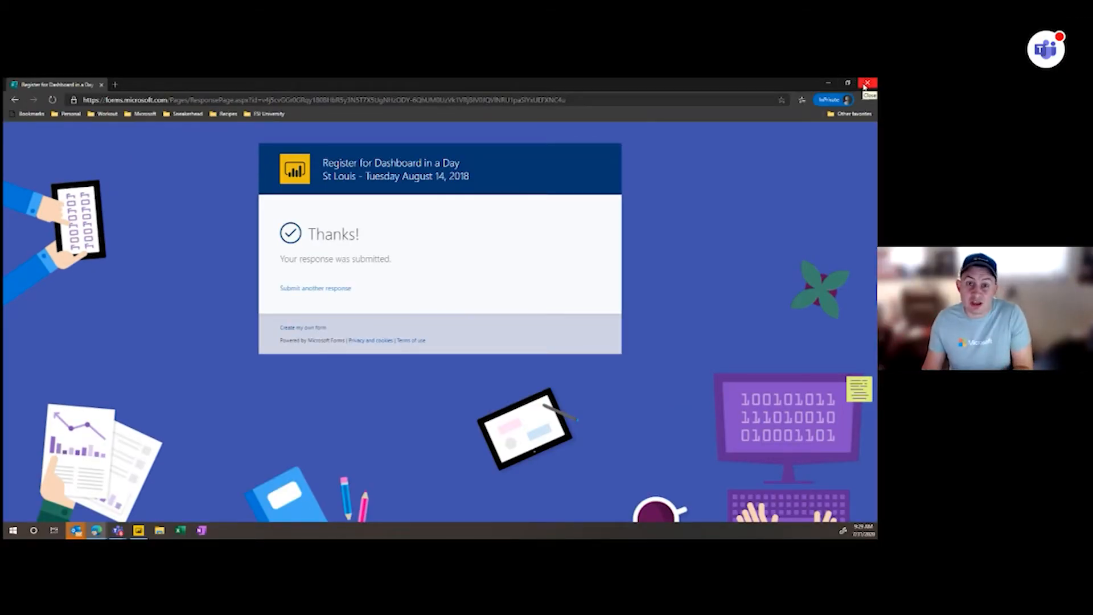
# - Close the InPrivate window and check the newest Dashboard in a Day registrations in the DIADs SharePoint list
pyautogui.click(865, 85)
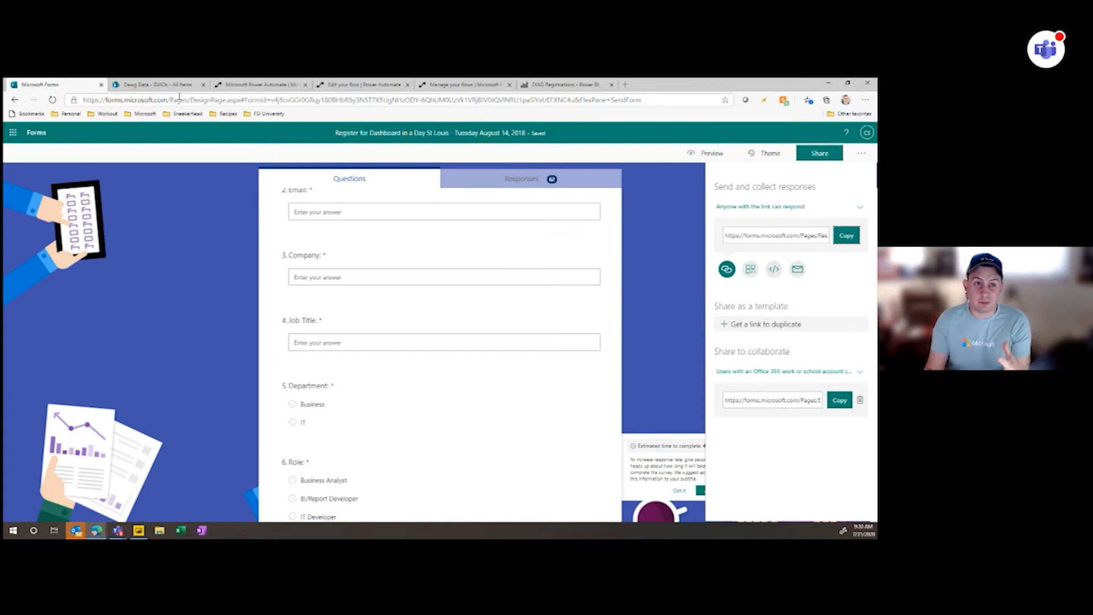
pyautogui.click(164, 85)
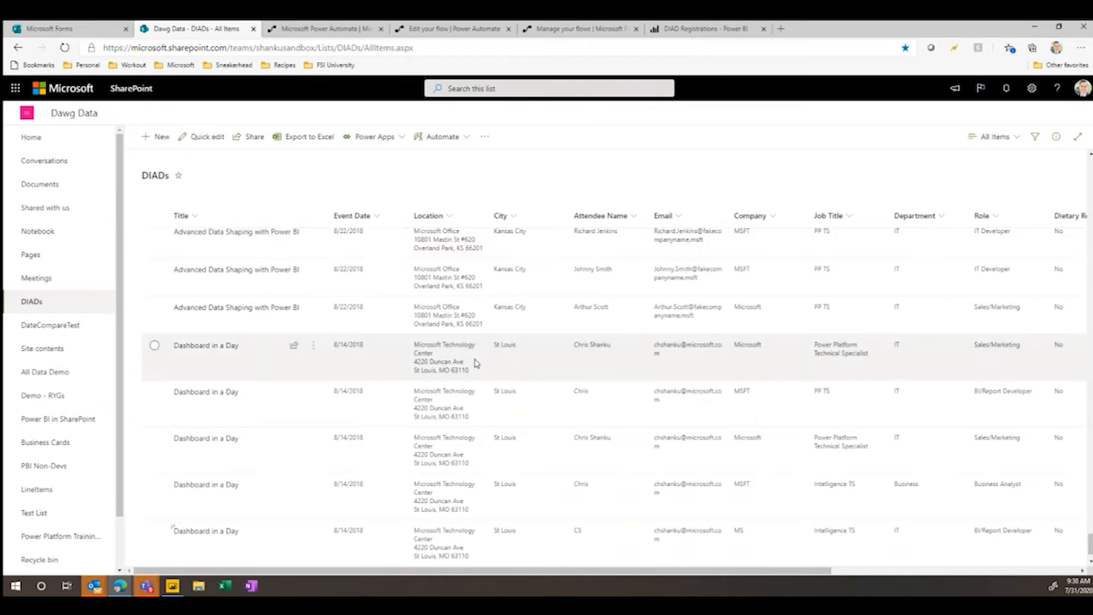
pyautogui.scroll(-1, 476, 363)
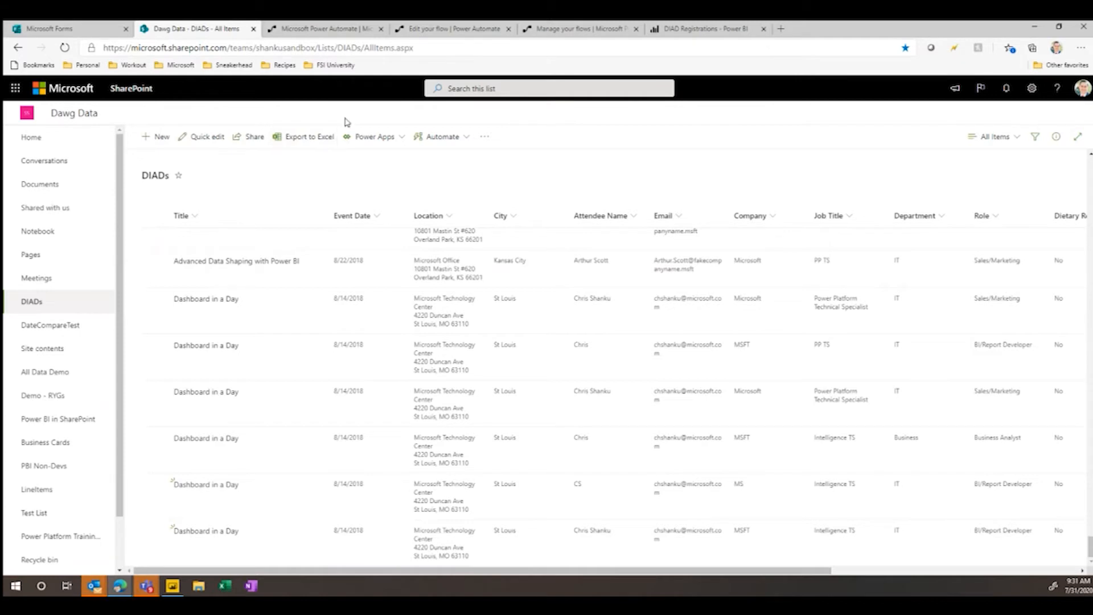
# - Show the Power Automate options available for the DIADs list
pyautogui.click(463, 137)
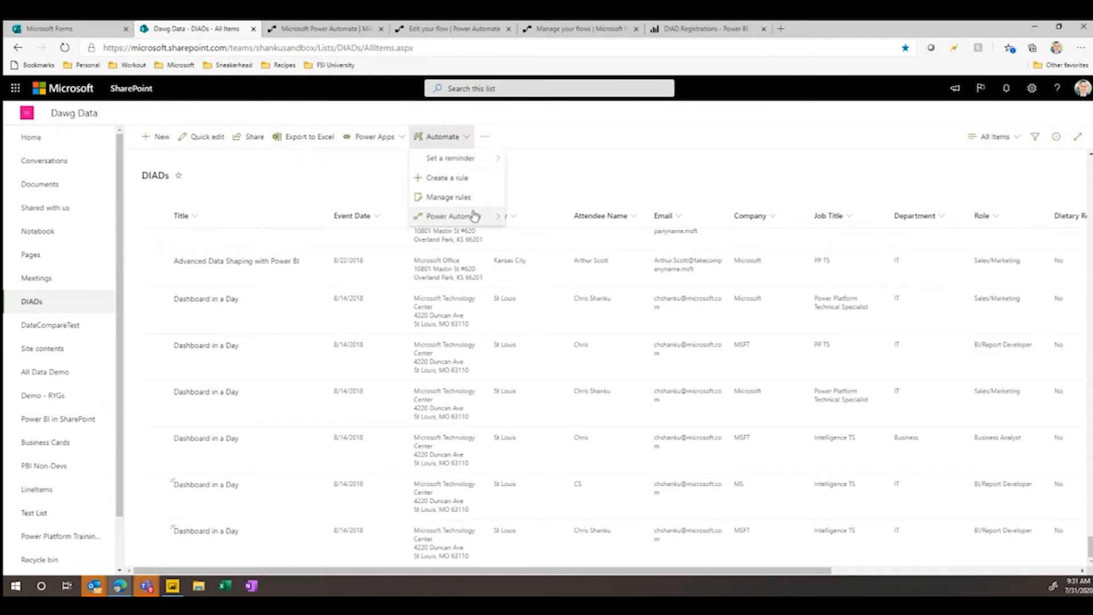
pyautogui.moveTo(476, 220)
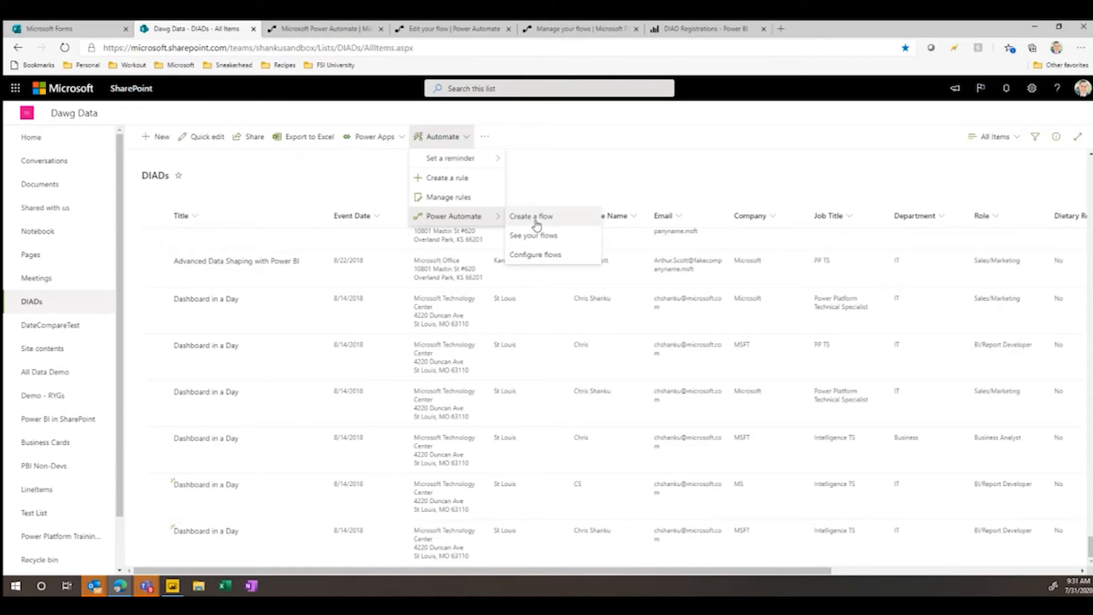
# - Switch to Power Automate and search its flow templates for "forms"
pyautogui.click(336, 28)
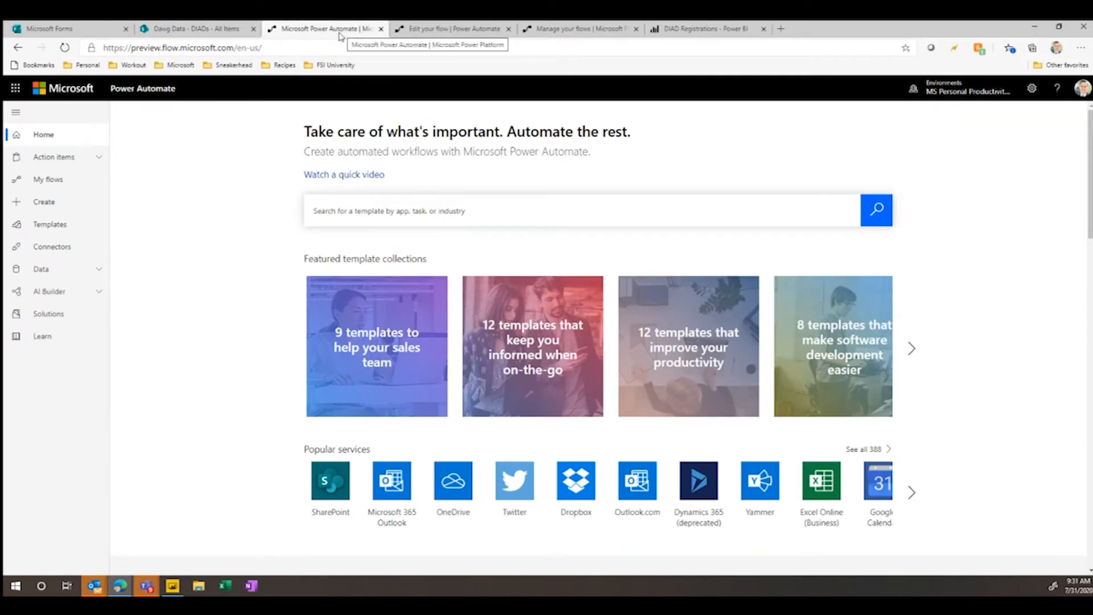
pyautogui.click(80, 226)
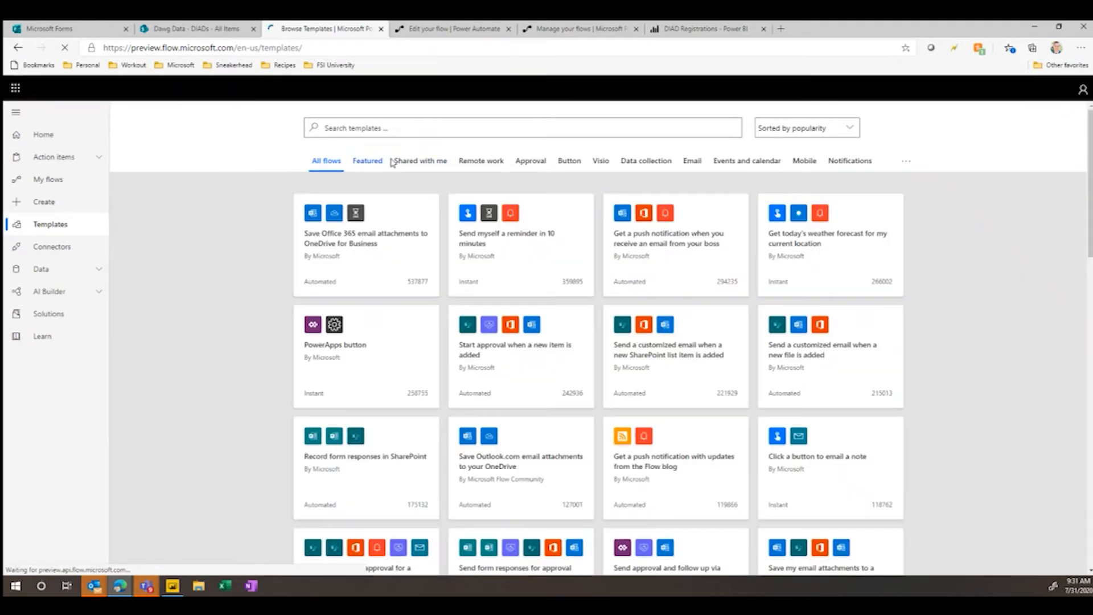
pyautogui.click(417, 129)
pyautogui.write('forms')
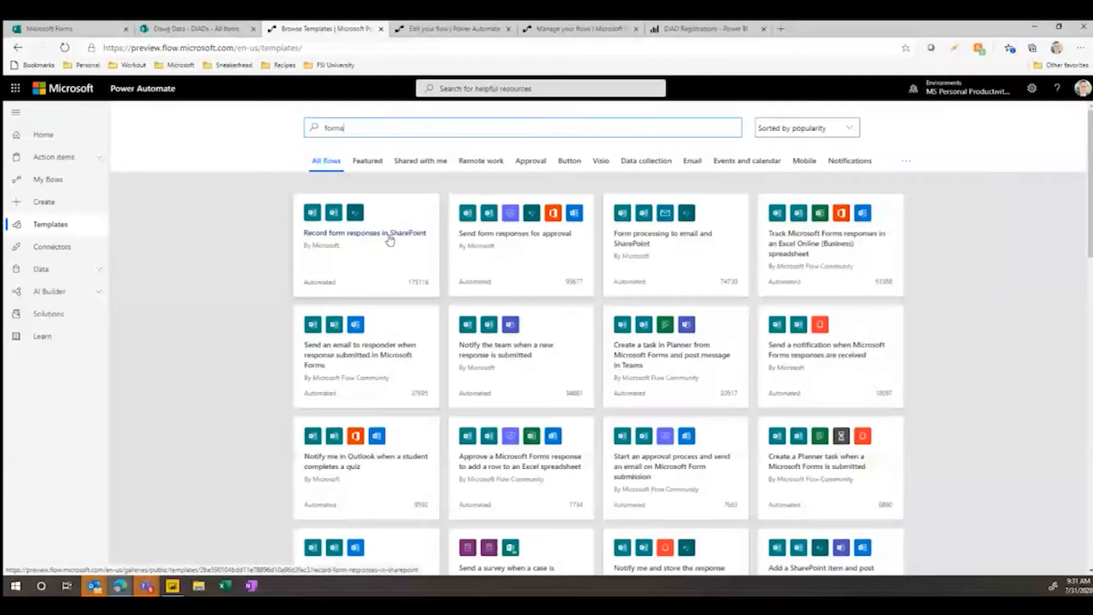
# - Start a flow from the Record form responses in SharePoint template, using the existing Microsoft Forms and SharePoint connections
pyautogui.click(390, 236)
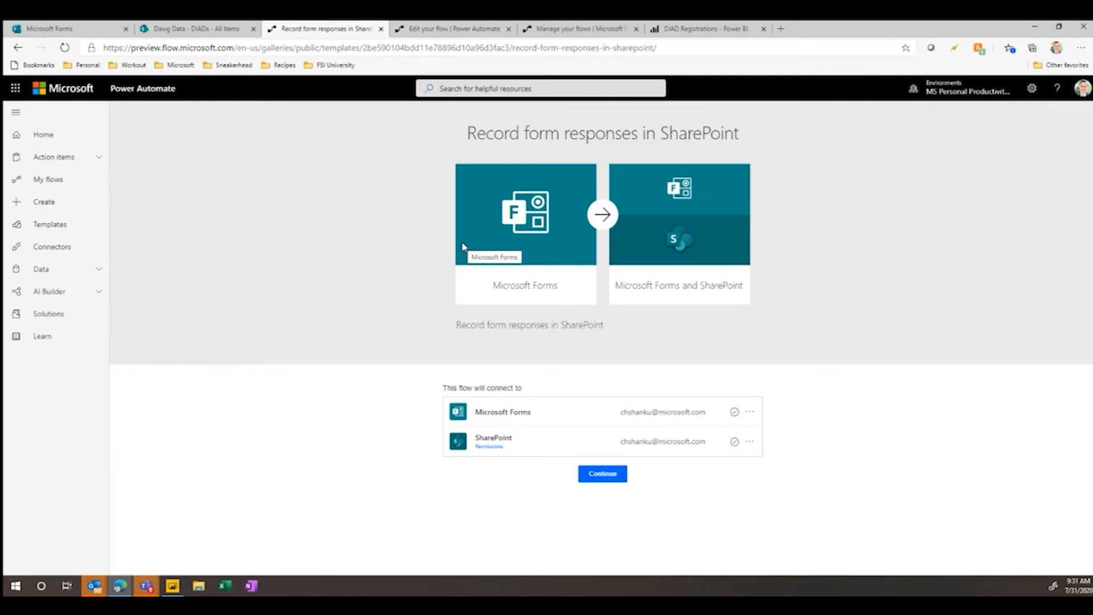
pyautogui.click(749, 412)
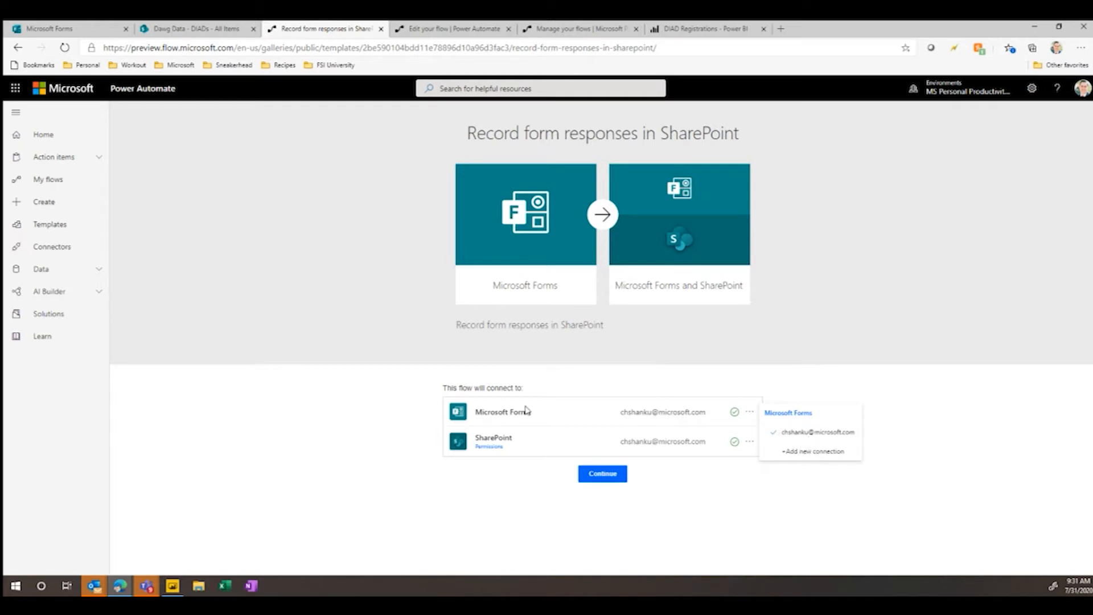
pyautogui.click(612, 482)
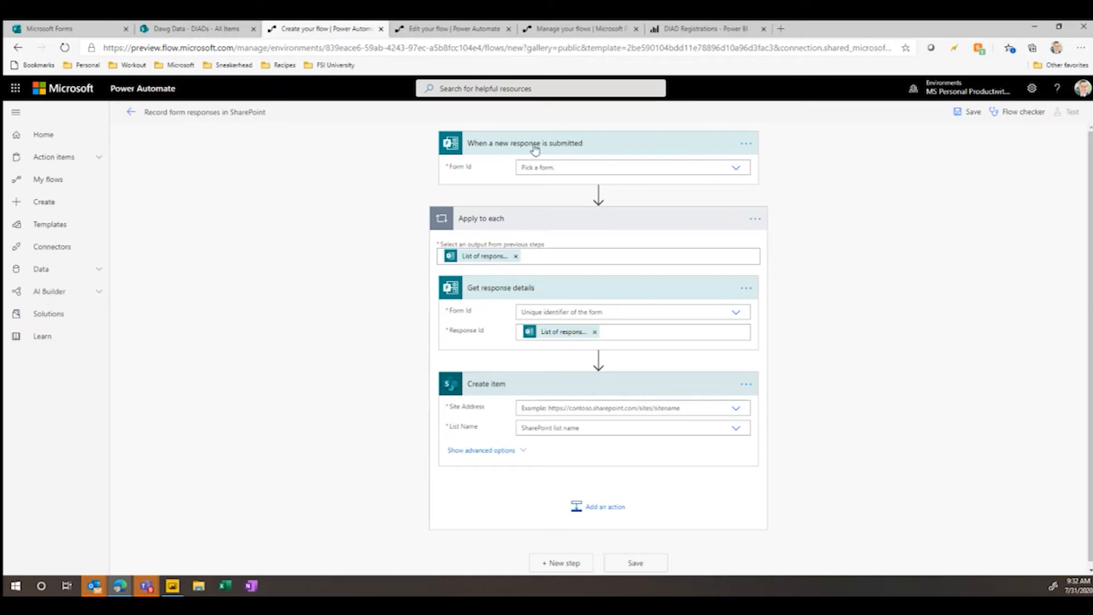
# - Set the form in both the trigger and Get response details to Register for Dashboard in a Day St Louis - Tuesday August 14, 2018
pyautogui.click(736, 169)
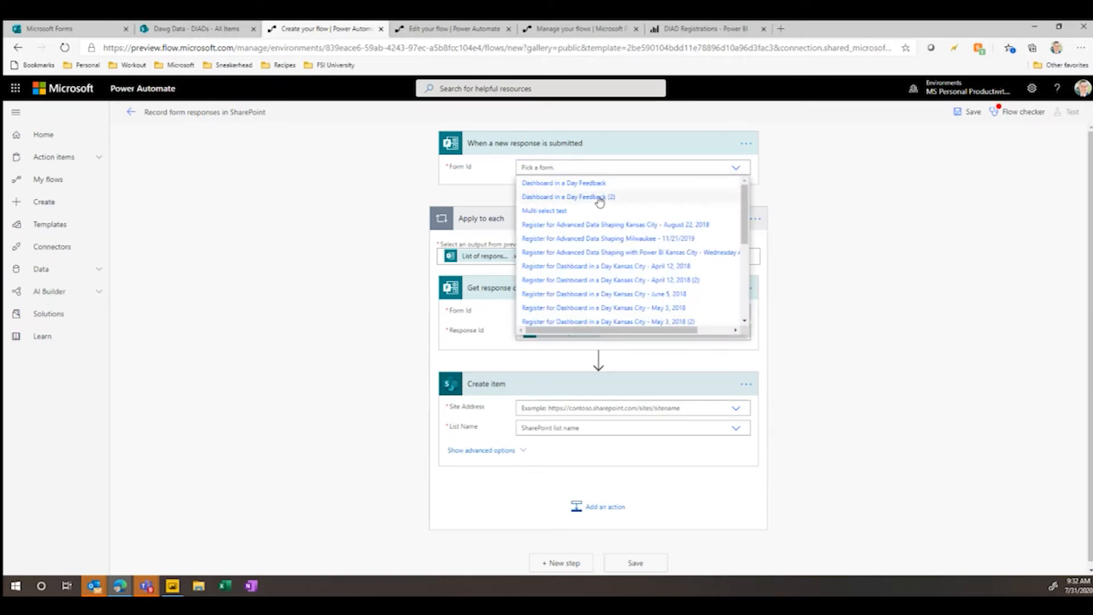
pyautogui.scroll(-5, 645, 223)
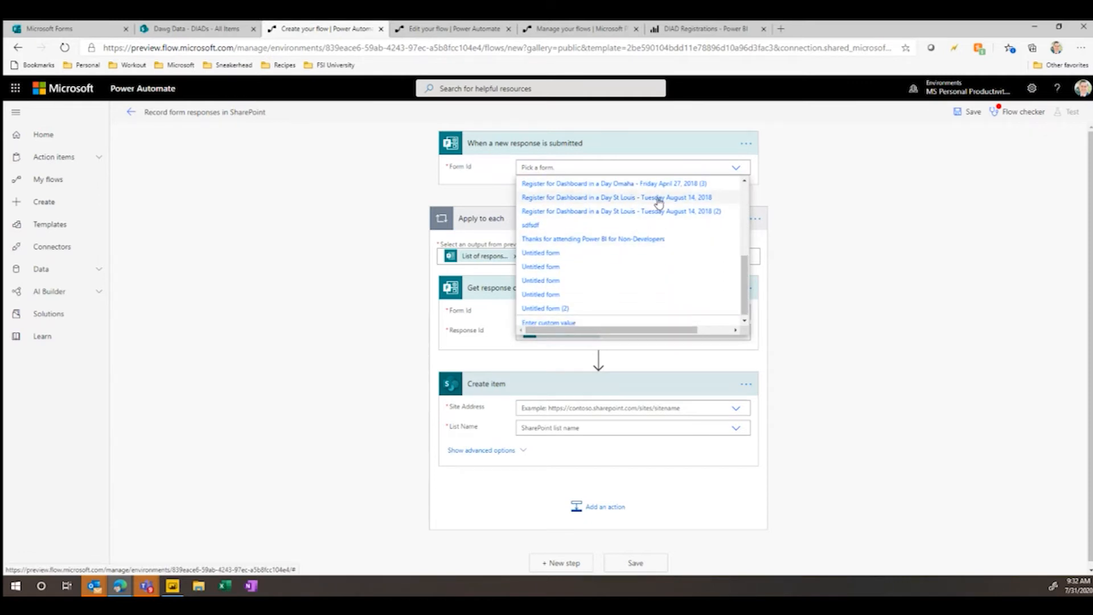
pyautogui.click(658, 200)
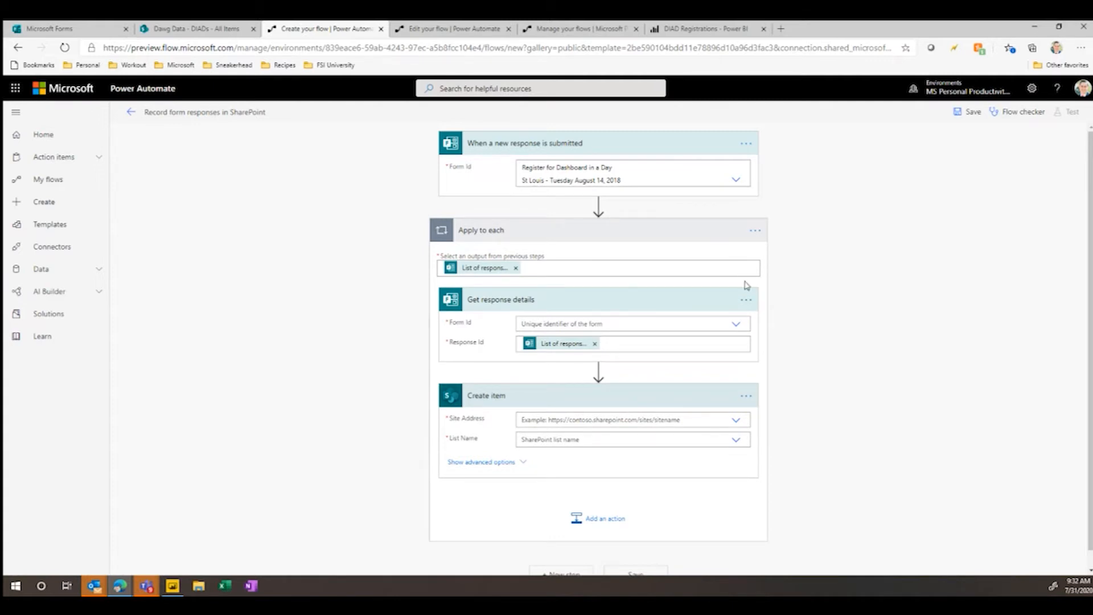
pyautogui.click(735, 321)
pyautogui.scroll(-5, 637, 364)
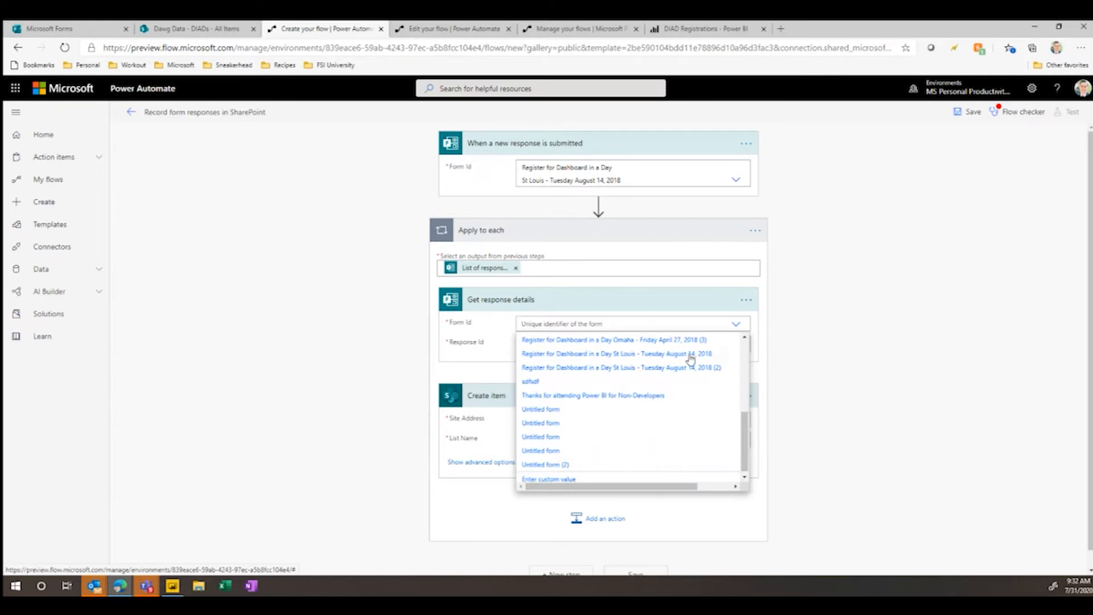
pyautogui.click(691, 355)
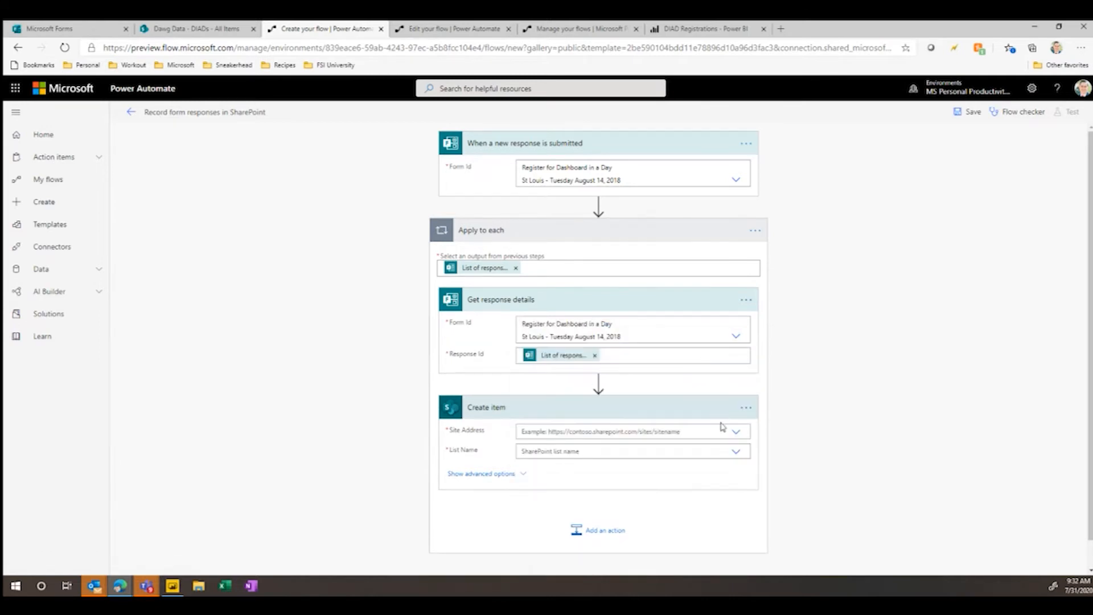
# - Point the Create item action to the Dawg Data site and its DIADs list
pyautogui.scroll(-1, 728, 425)
pyautogui.click(737, 404)
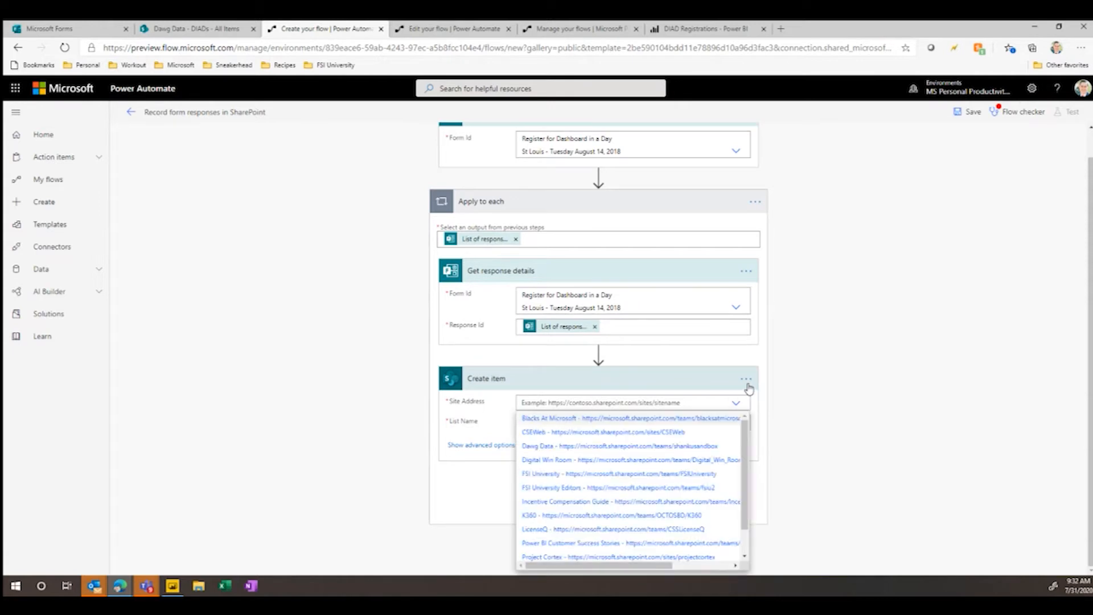
pyautogui.click(585, 450)
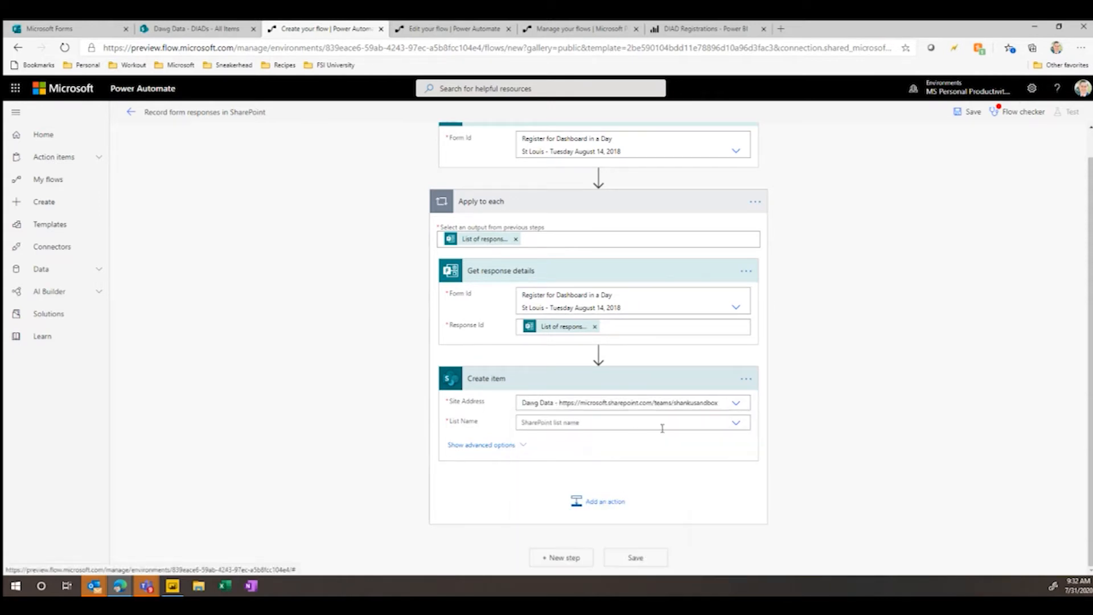
pyautogui.click(736, 424)
pyautogui.scroll(-1, 542, 532)
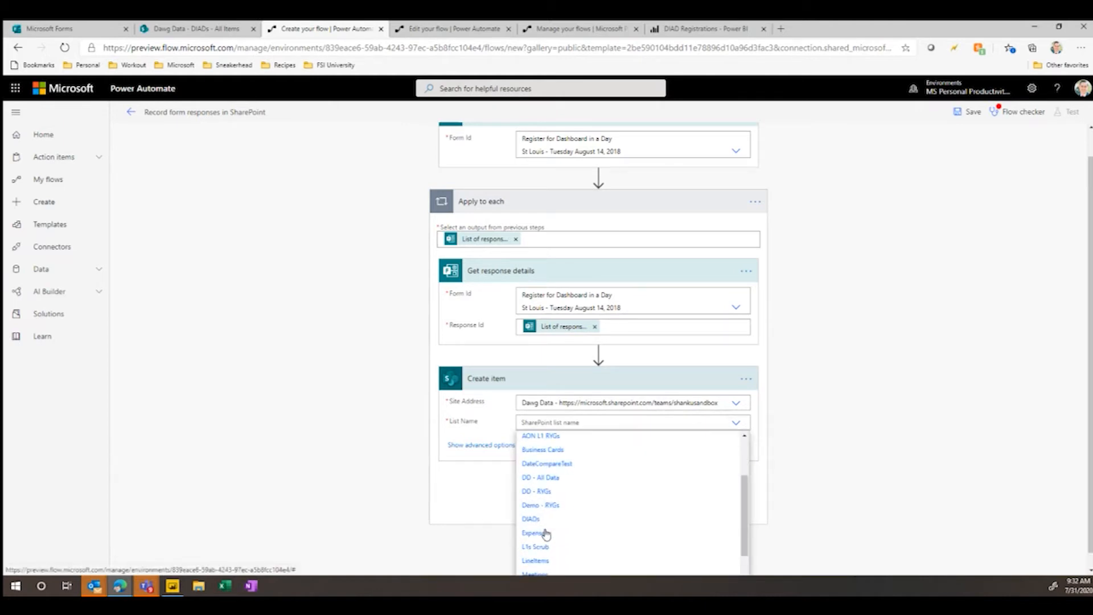
pyautogui.click(531, 520)
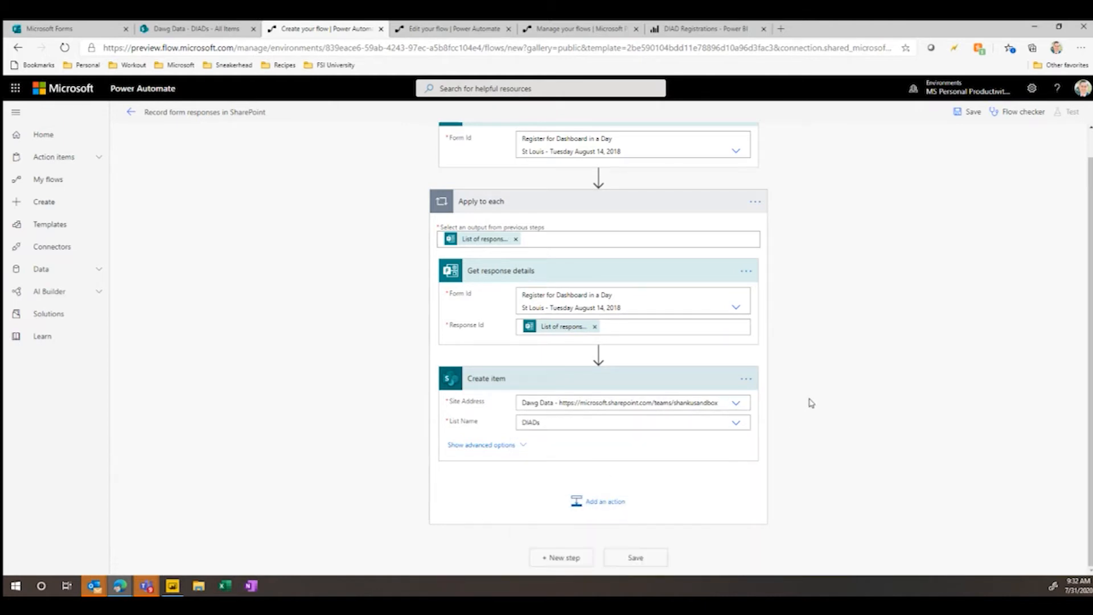
# - Fill the Create item fields with Title Dashboard in a Day, Event Date 8/18/2018 and Location St Louis
pyautogui.scroll(-3, 808, 387)
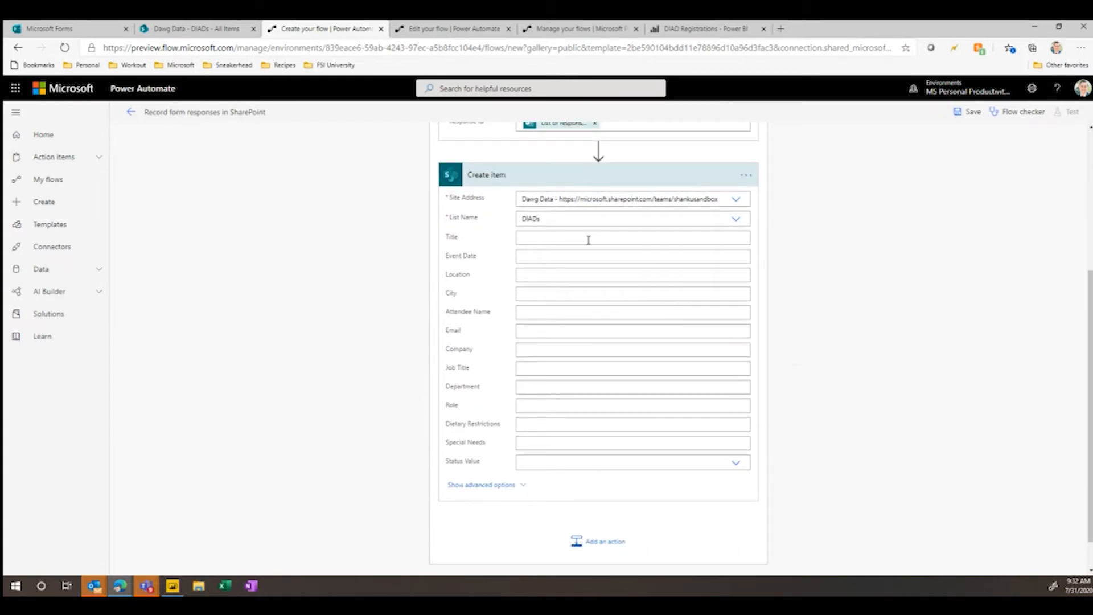
pyautogui.write('D')
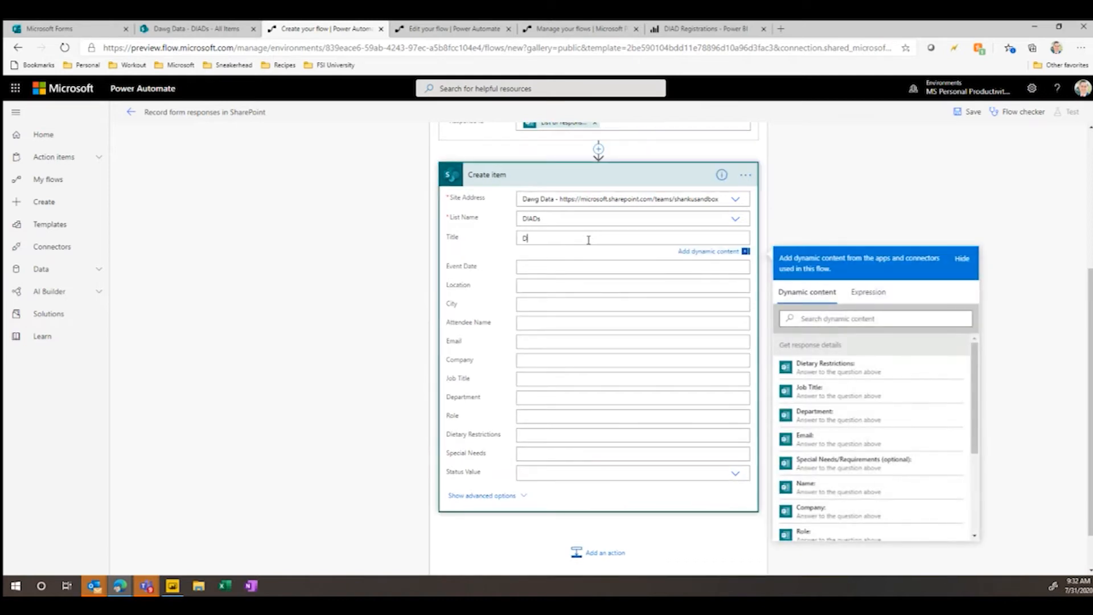
pyautogui.write('ashboard in a Da')
pyautogui.write('y')
pyautogui.write('8/1/')
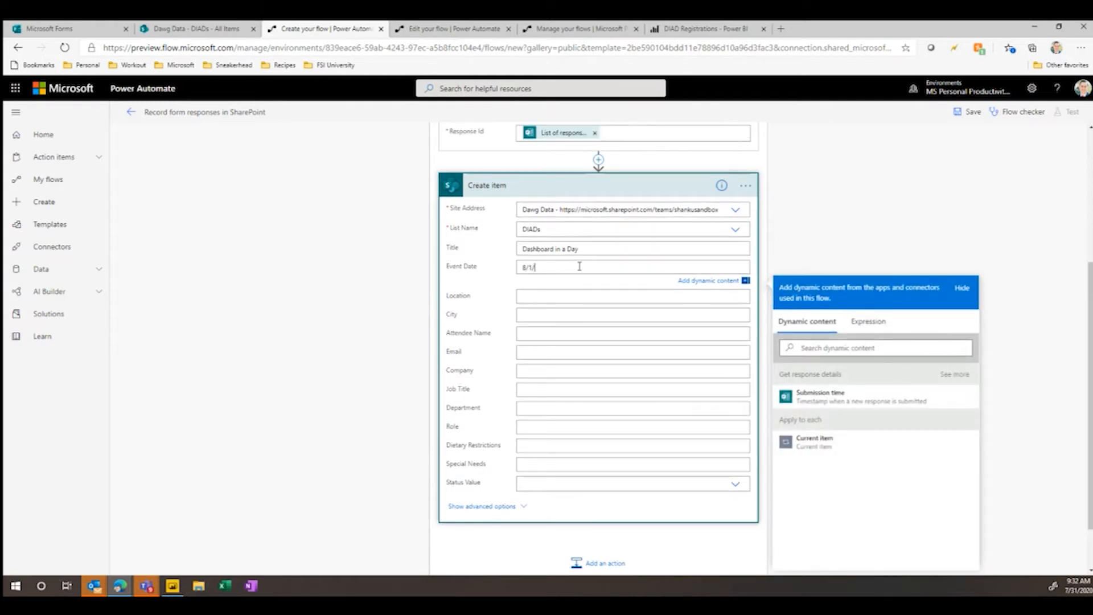
pyautogui.press('BackSpace')
pyautogui.write('8/2018')
pyautogui.click(567, 296)
pyautogui.write('St Louis')
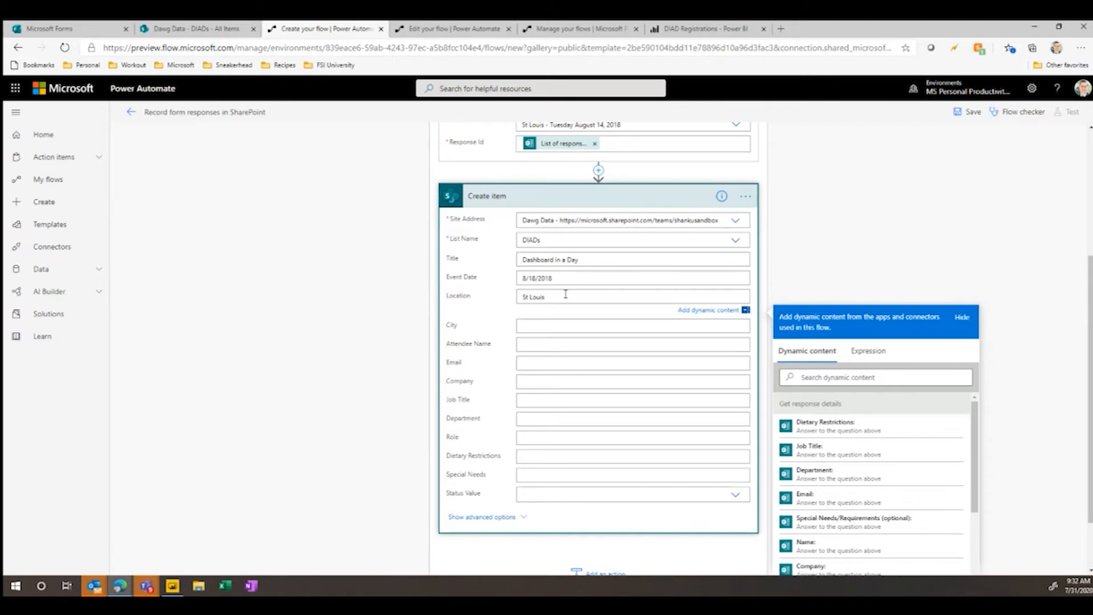
# - Map Attendee Name, Email and Company in Create item to the form's Name, Email and Company answers
pyautogui.click(577, 349)
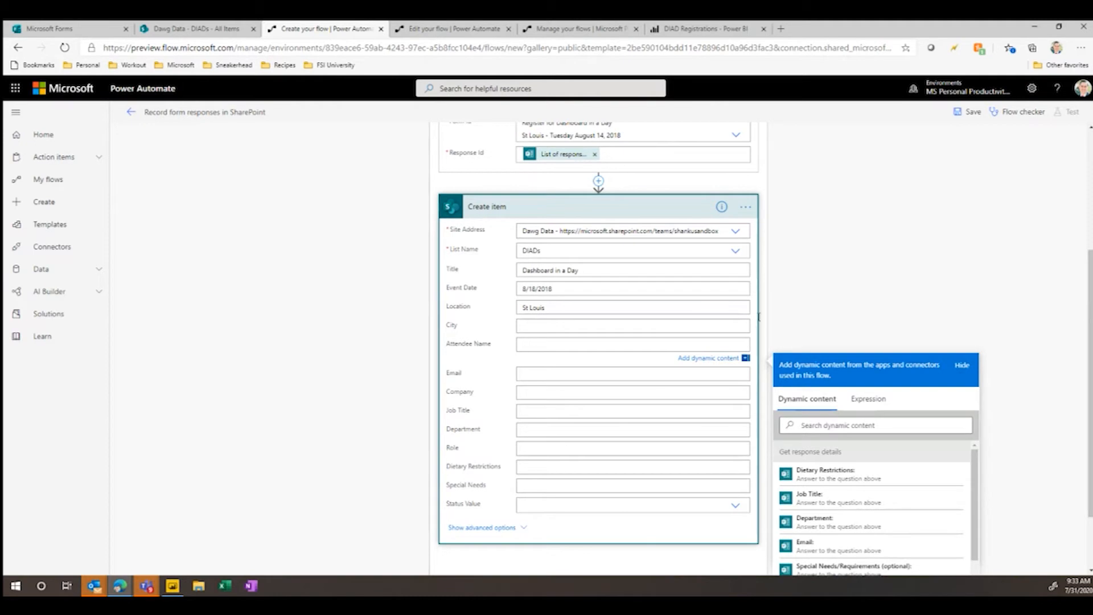
pyautogui.scroll(-1, 911, 304)
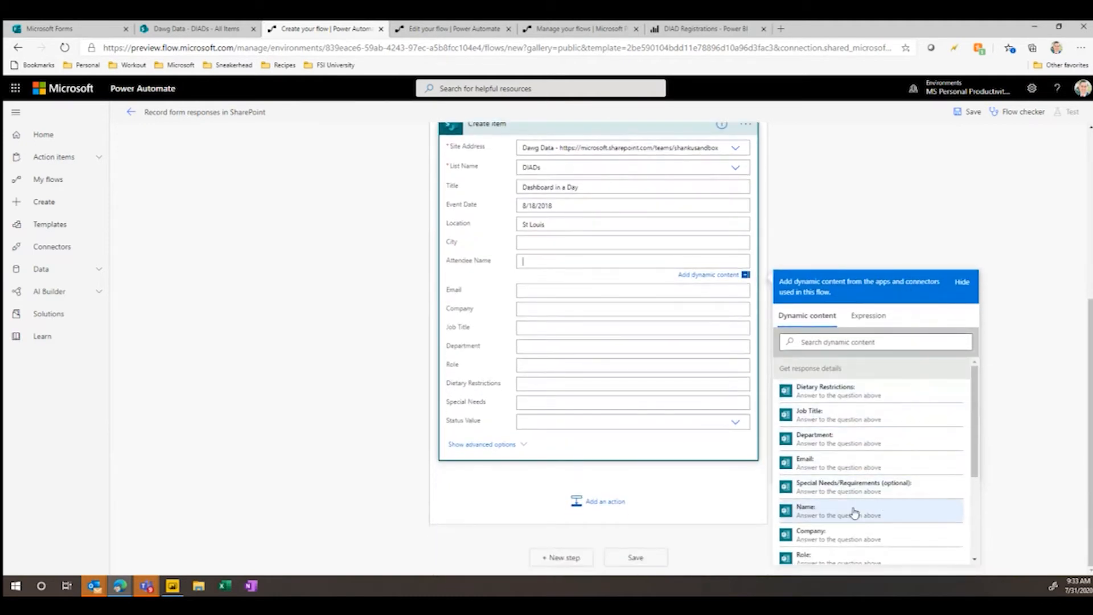
pyautogui.click(857, 515)
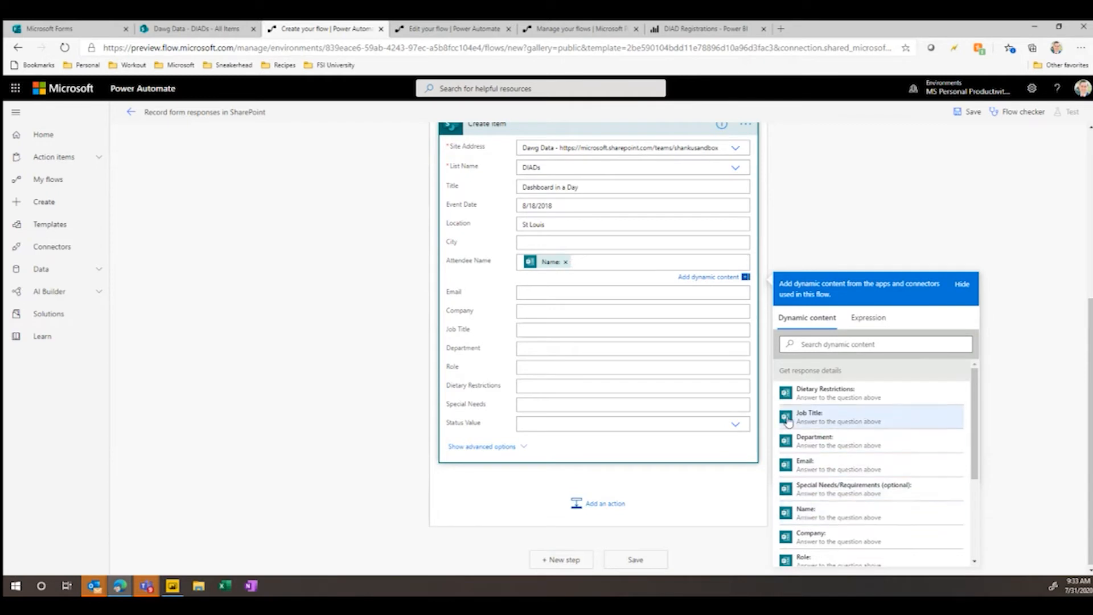
pyautogui.click(532, 292)
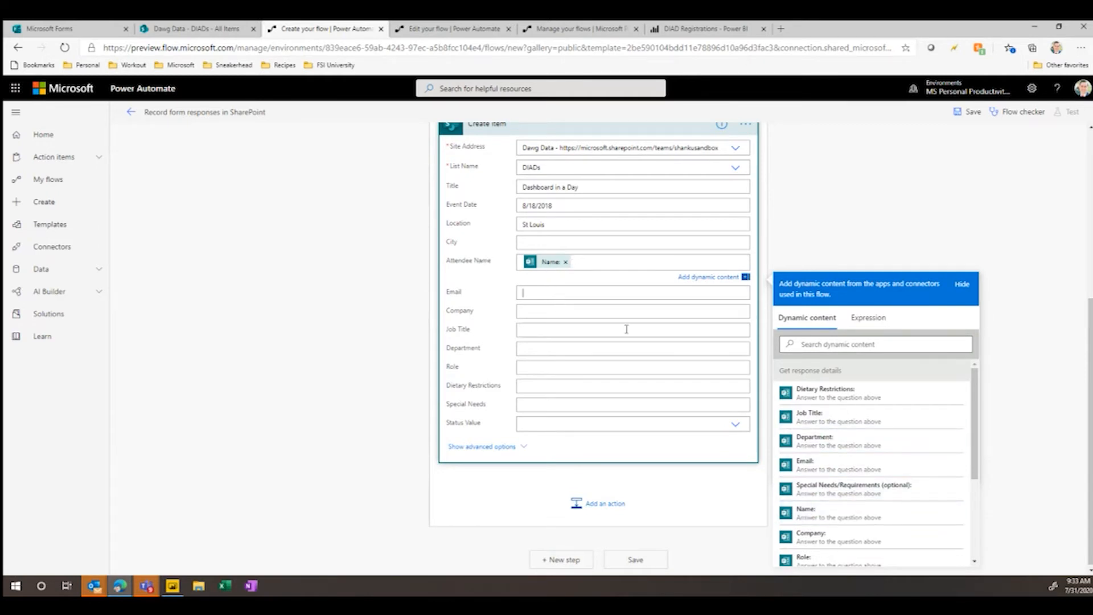
pyautogui.click(816, 493)
pyautogui.click(552, 326)
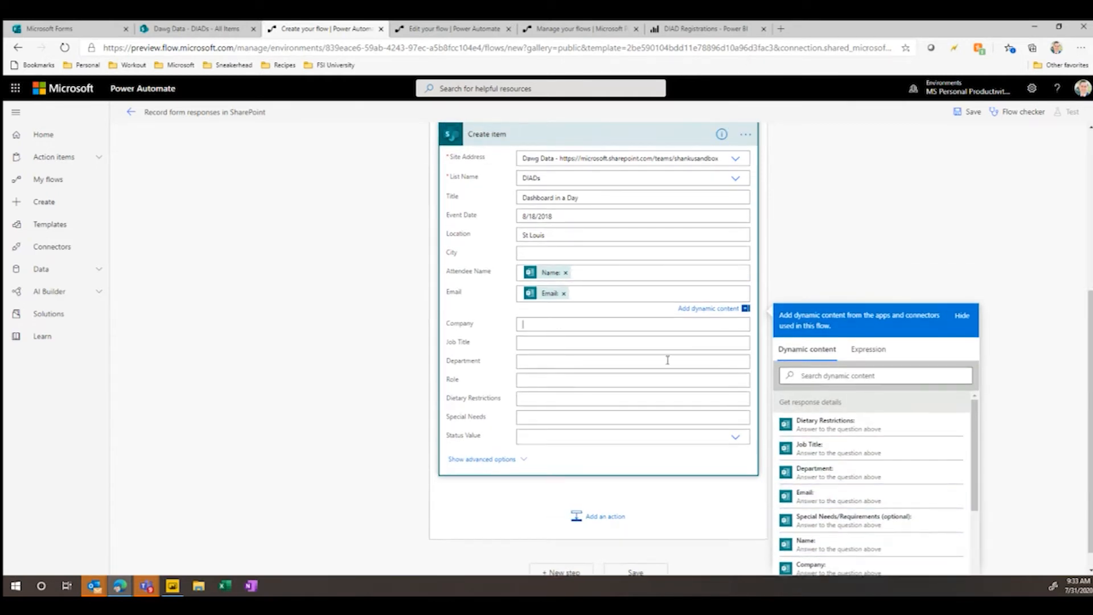
pyautogui.scroll(-3, 836, 490)
pyautogui.click(834, 514)
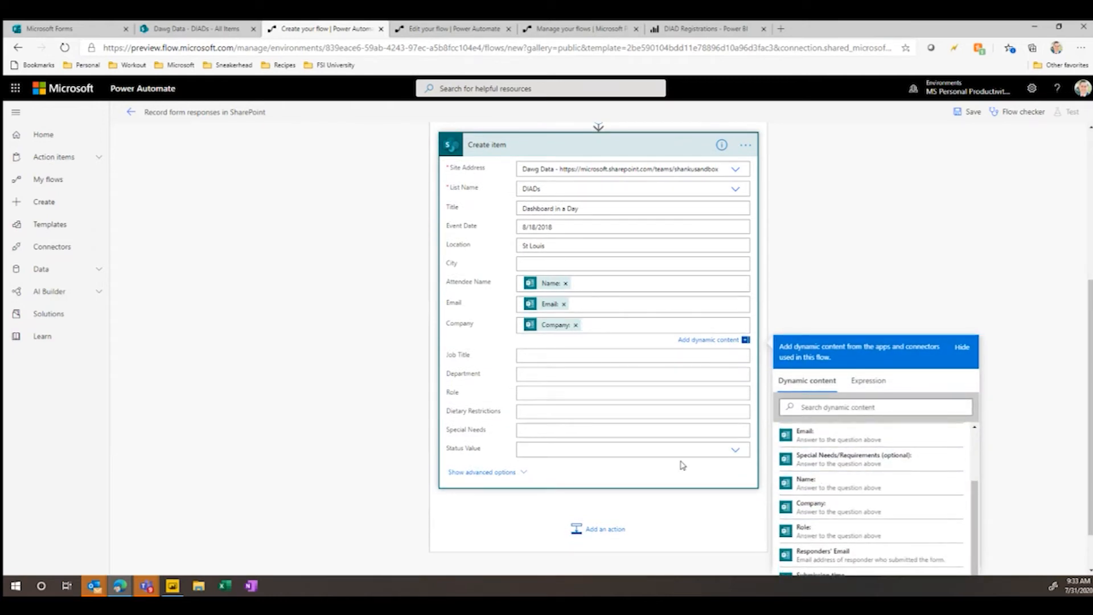
# - Set the Status Value to Waitlisted and begin adding another action after Create item
pyautogui.click(737, 452)
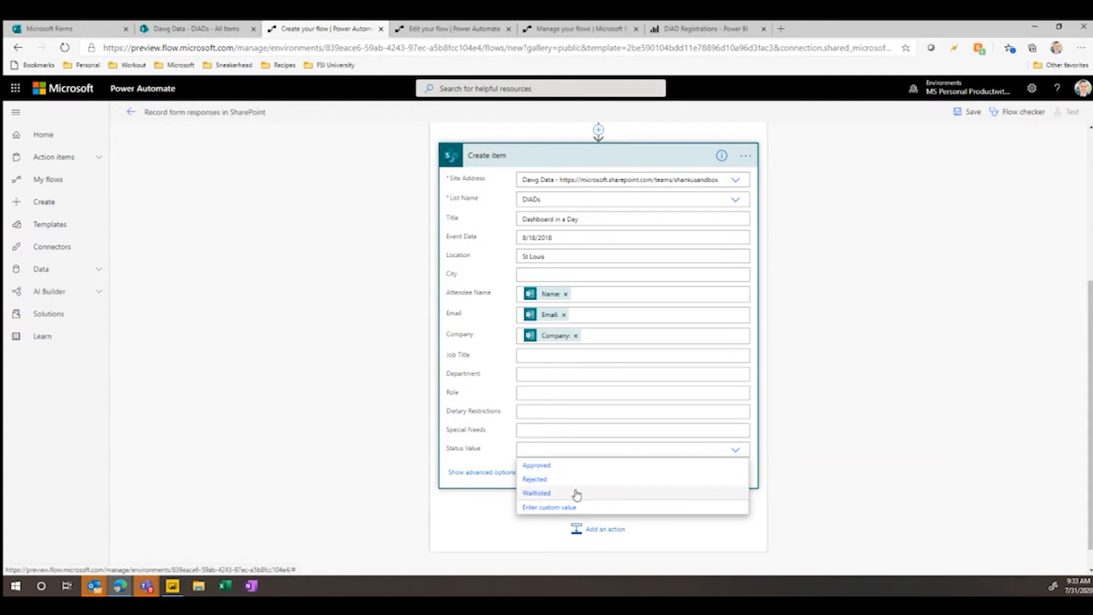
pyautogui.click(576, 494)
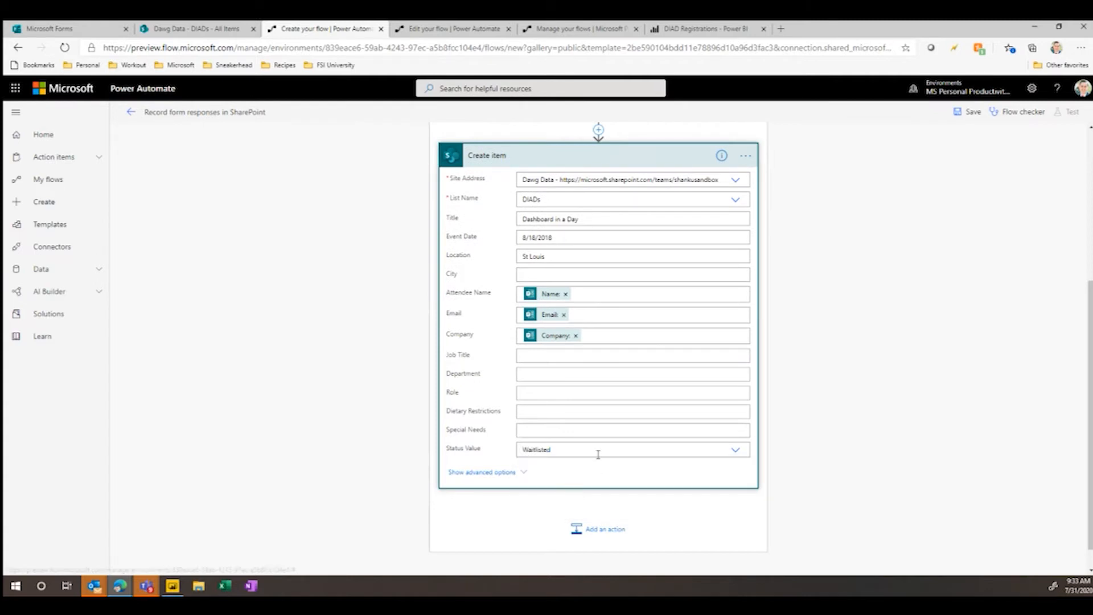
pyautogui.scroll(-1, 605, 505)
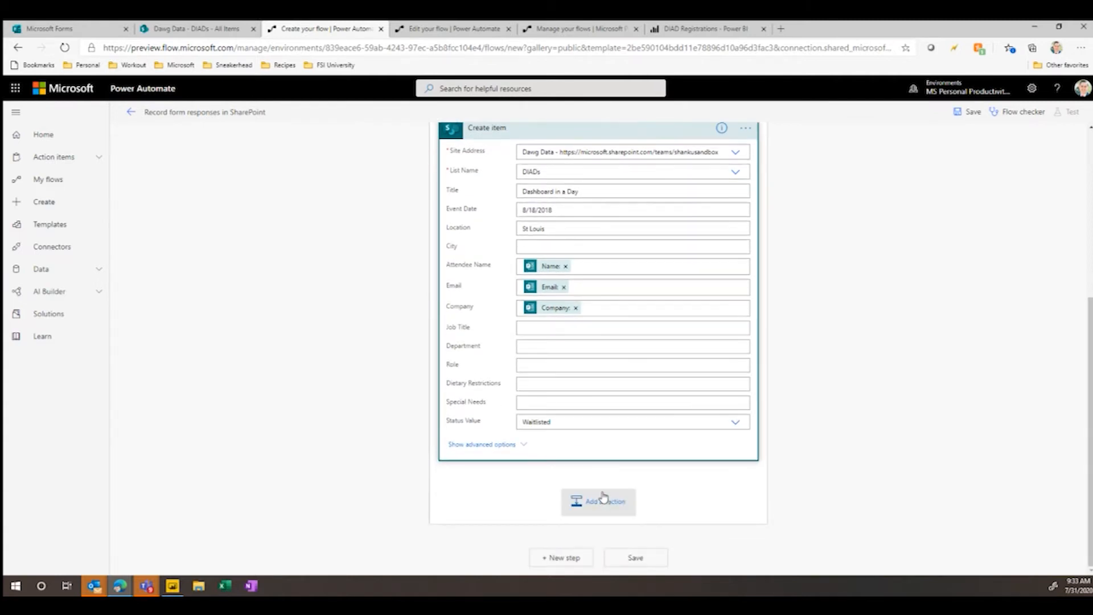
pyautogui.click(605, 501)
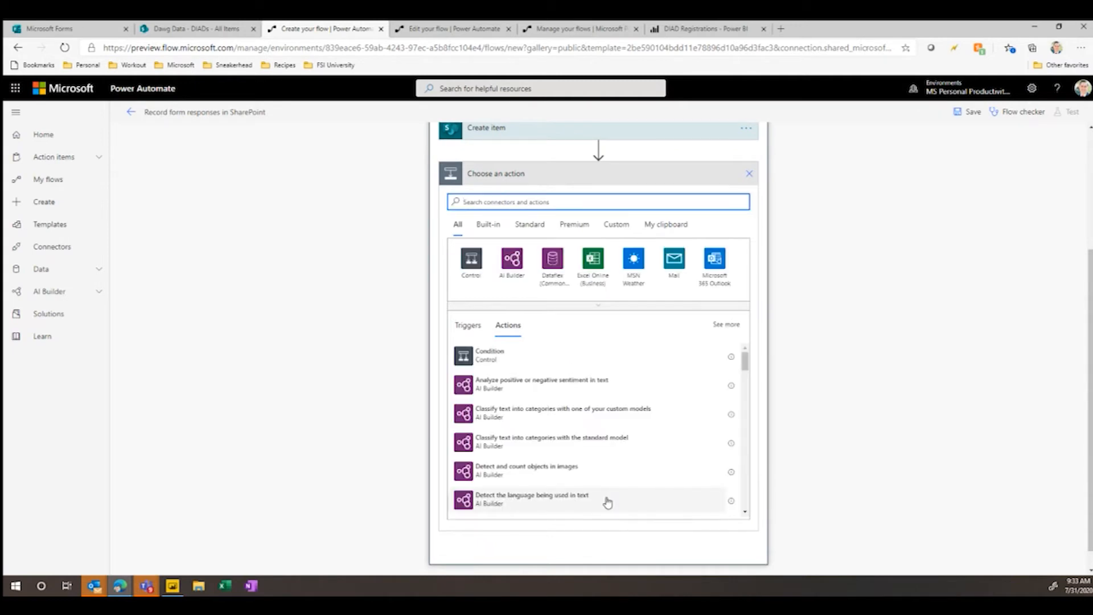
# - Expand the Create item action again and review its field values and place in the flow
pyautogui.scroll(3, 610, 442)
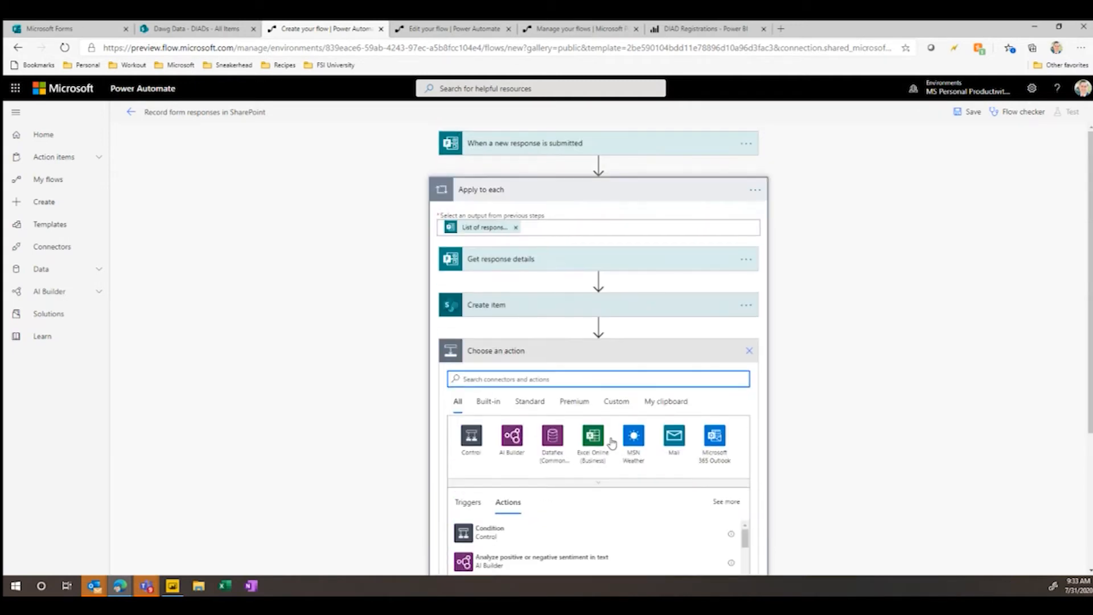
pyautogui.click(598, 303)
pyautogui.scroll(-3, 805, 335)
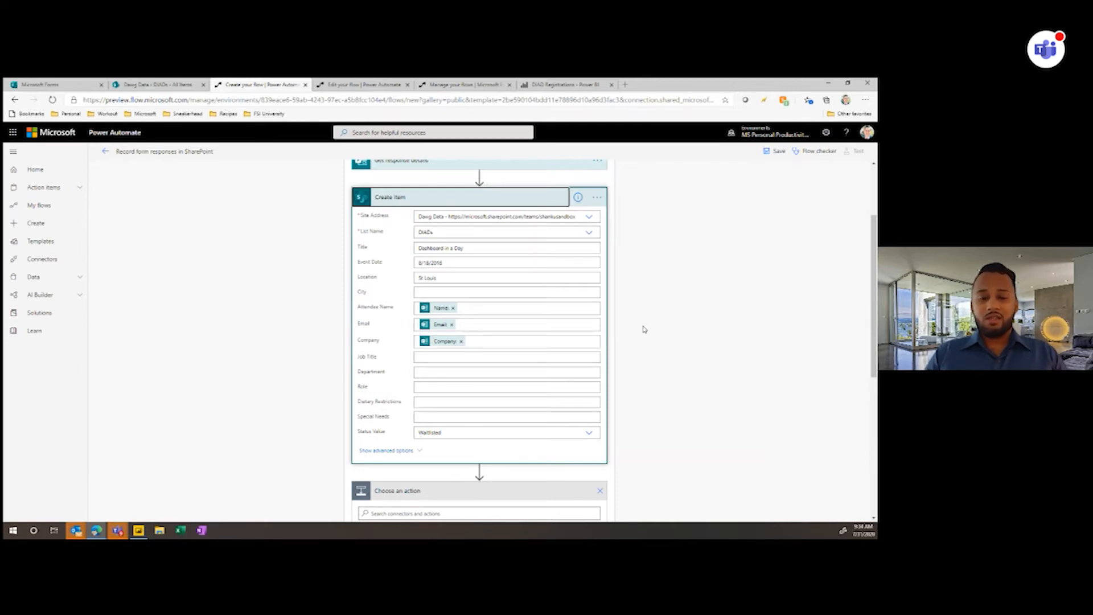
pyautogui.scroll(1, 644, 329)
pyautogui.click(645, 328)
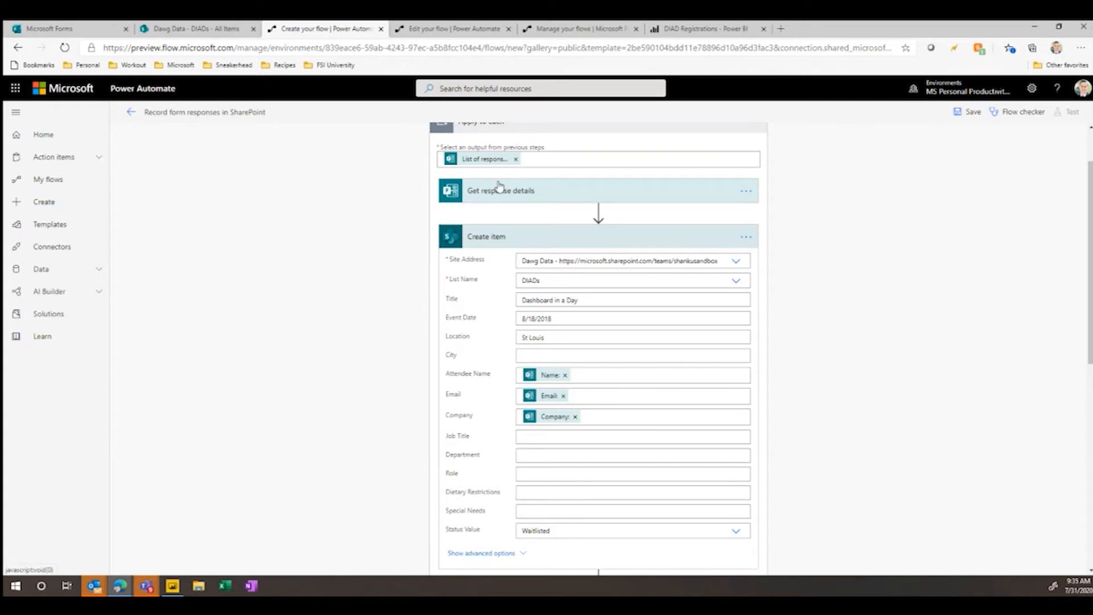
pyautogui.scroll(-2, 569, 242)
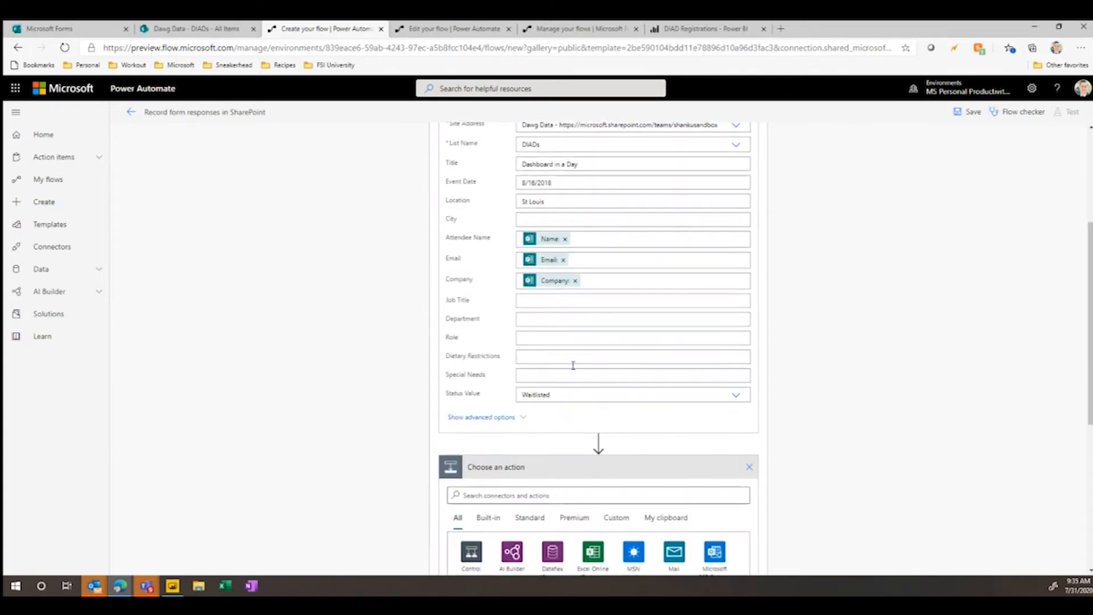
# - Switch to the 8/14 STL DIAD Registration flow and examine its Send an email and Post message actions
pyautogui.click(453, 29)
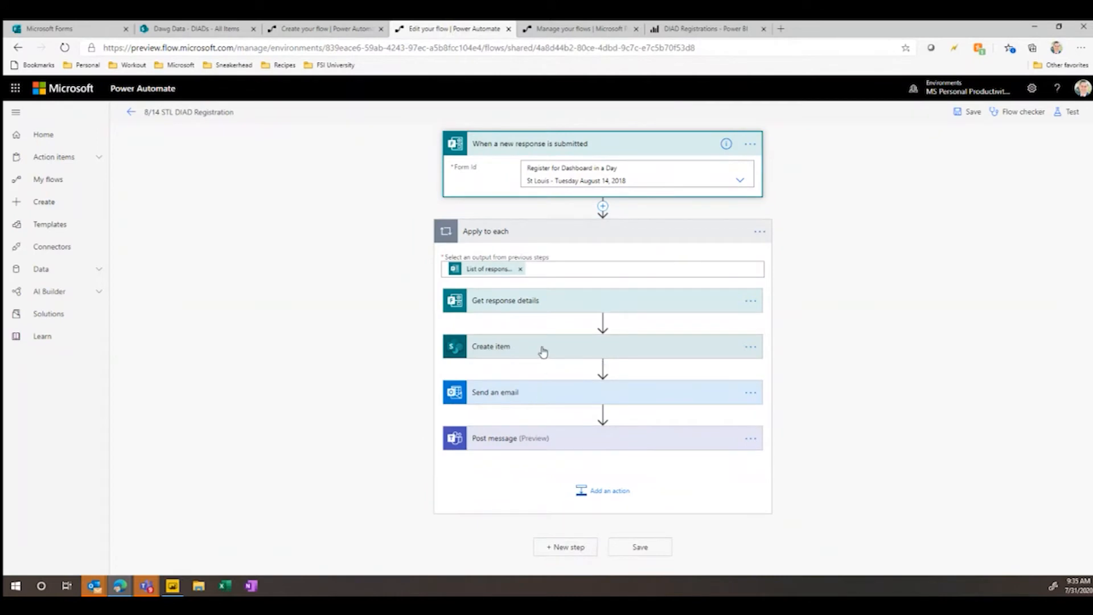
pyautogui.click(551, 397)
pyautogui.scroll(-2, 552, 393)
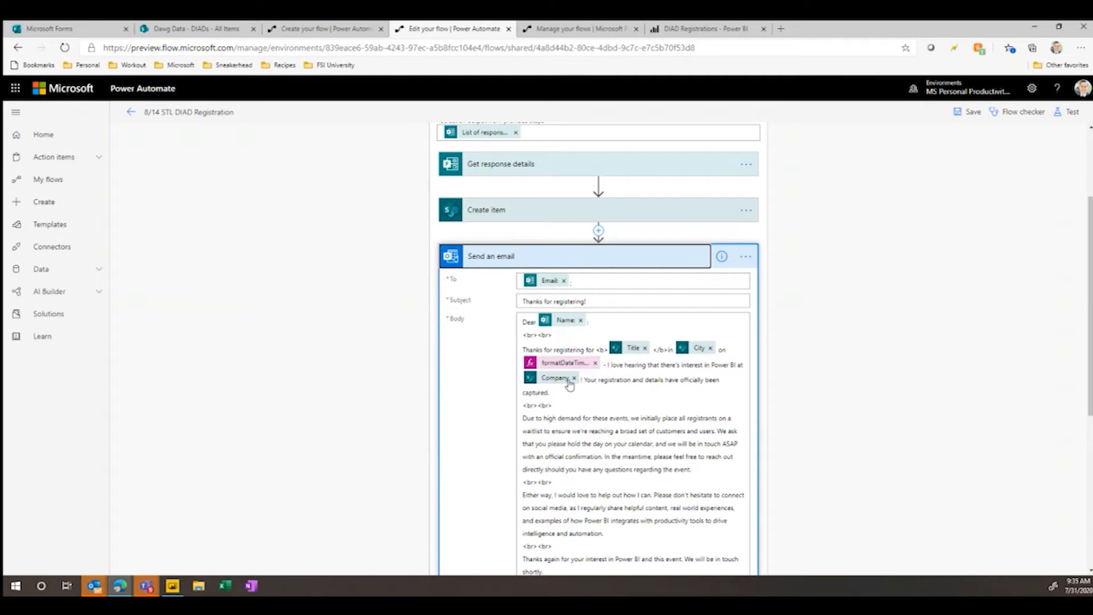
pyautogui.scroll(-3, 564, 387)
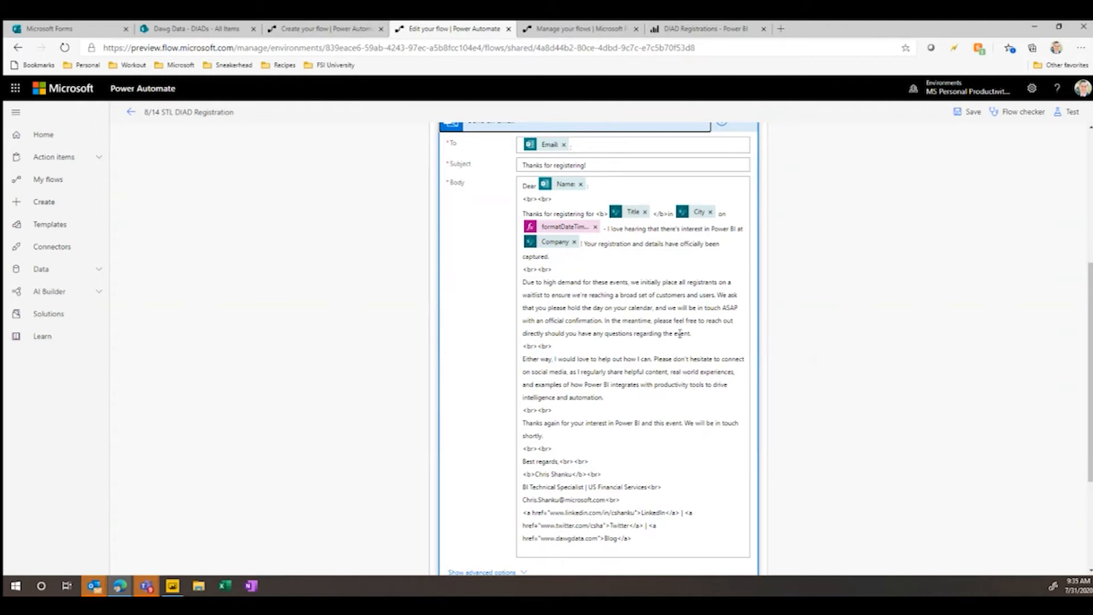
pyautogui.scroll(-3, 684, 335)
pyautogui.click(620, 455)
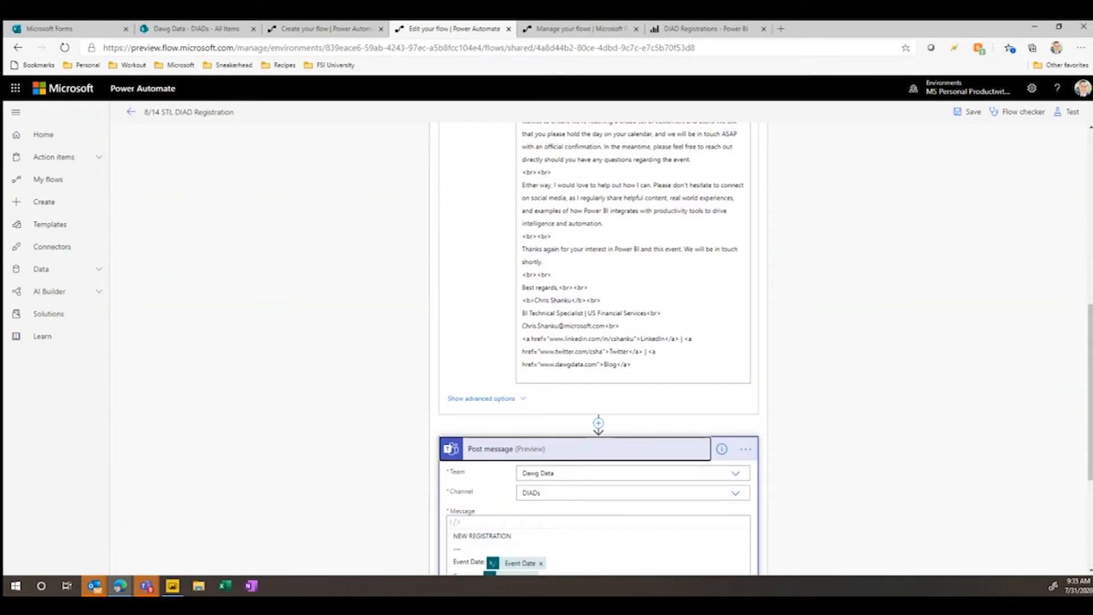
pyautogui.scroll(1, 463, 371)
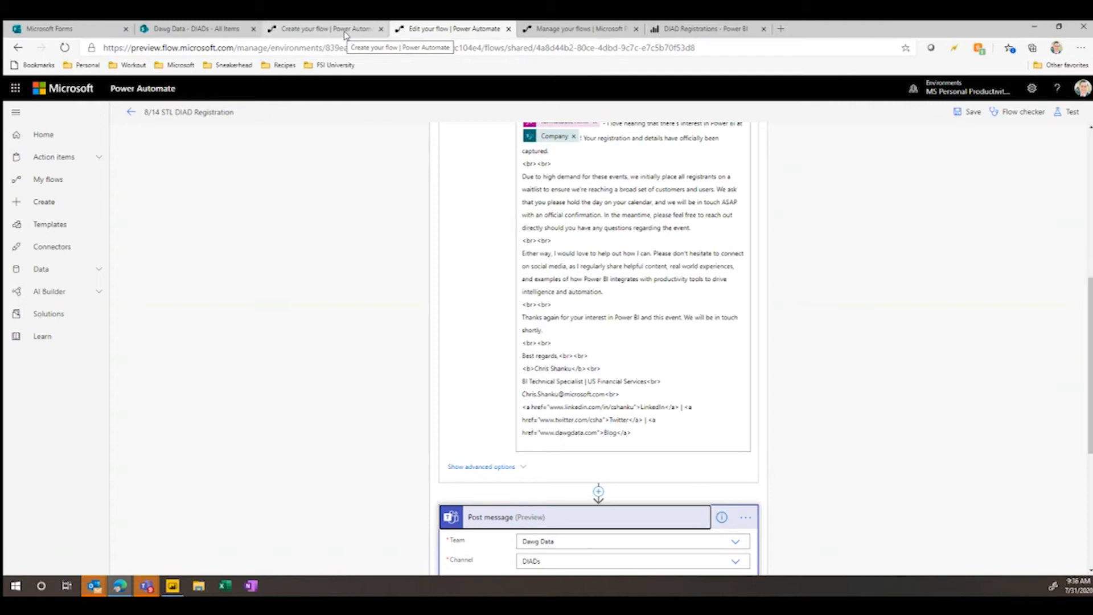
# - Go to the DIADs list and view the "Thanks for registering!" email in Outlook, opening a reply and discarding it
pyautogui.click(199, 29)
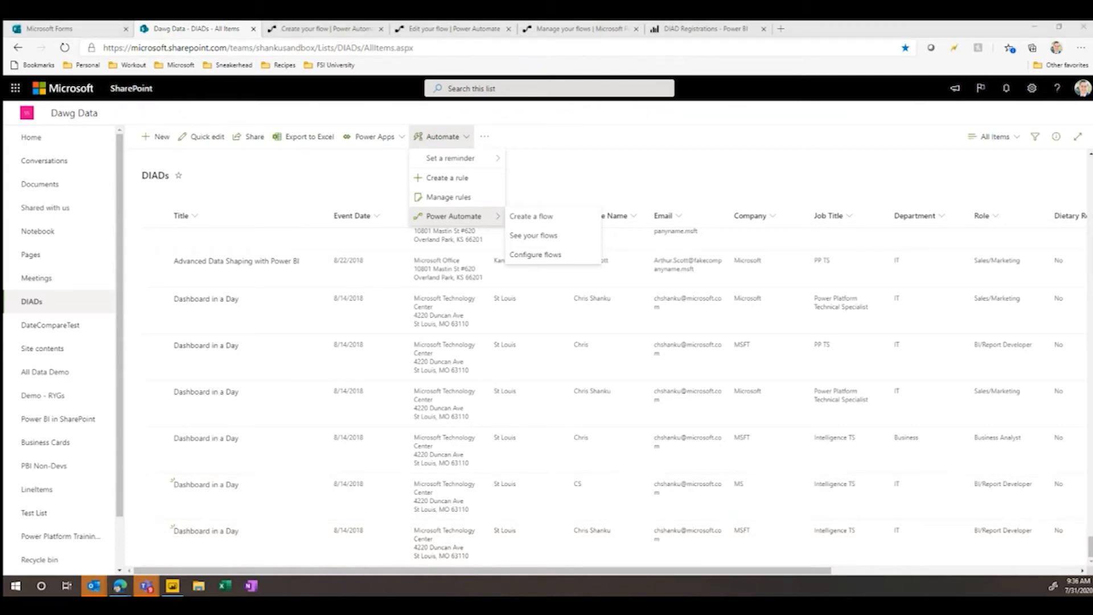
pyautogui.moveTo(1090, 228); pyautogui.dragTo(636, 22)
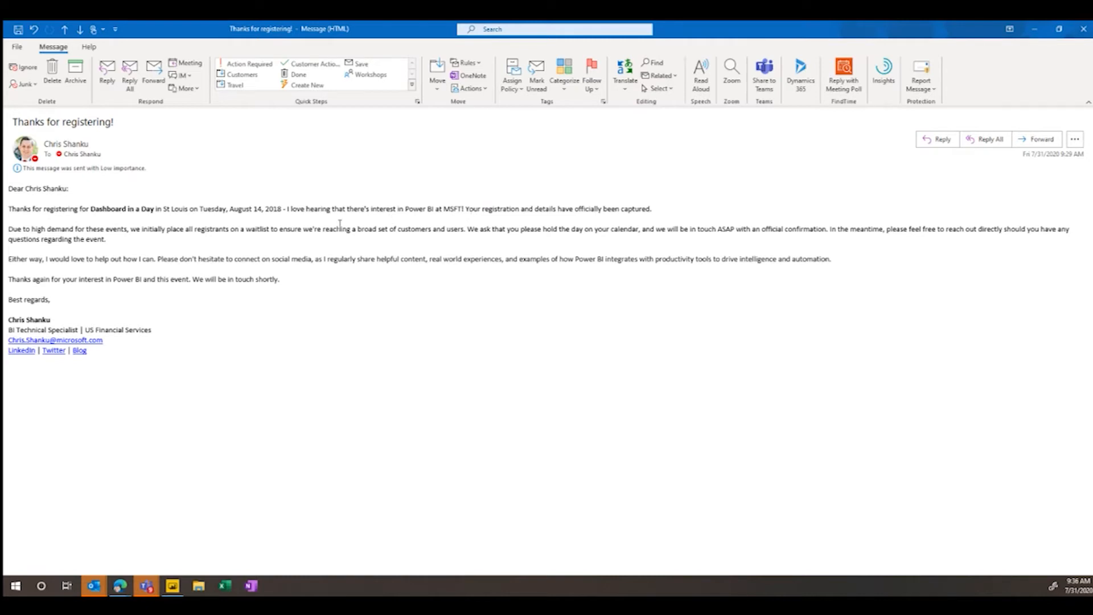
pyautogui.click(107, 84)
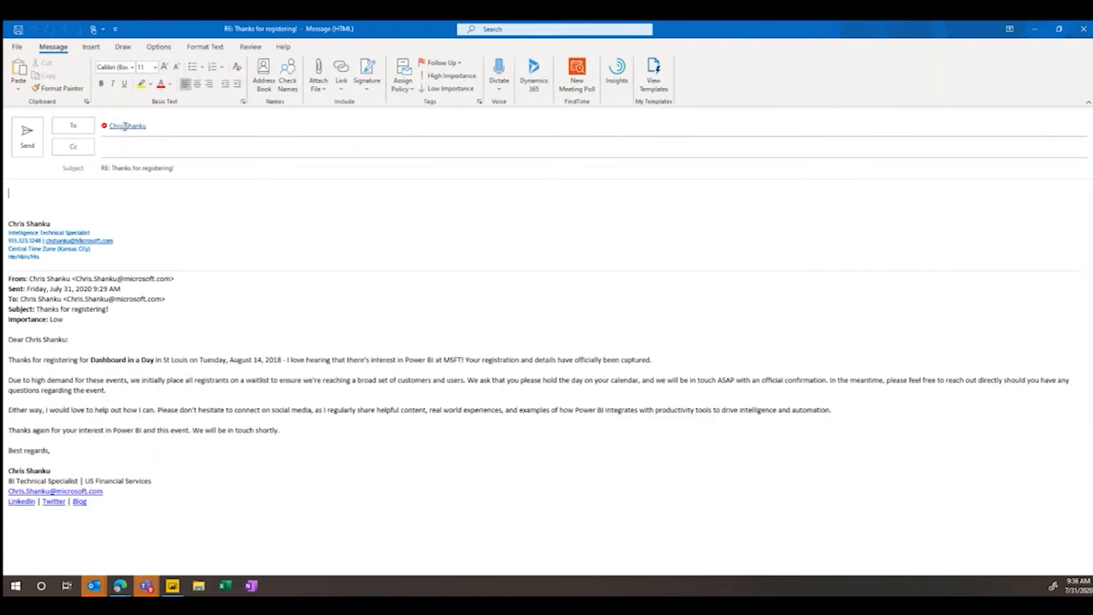
pyautogui.click(1083, 29)
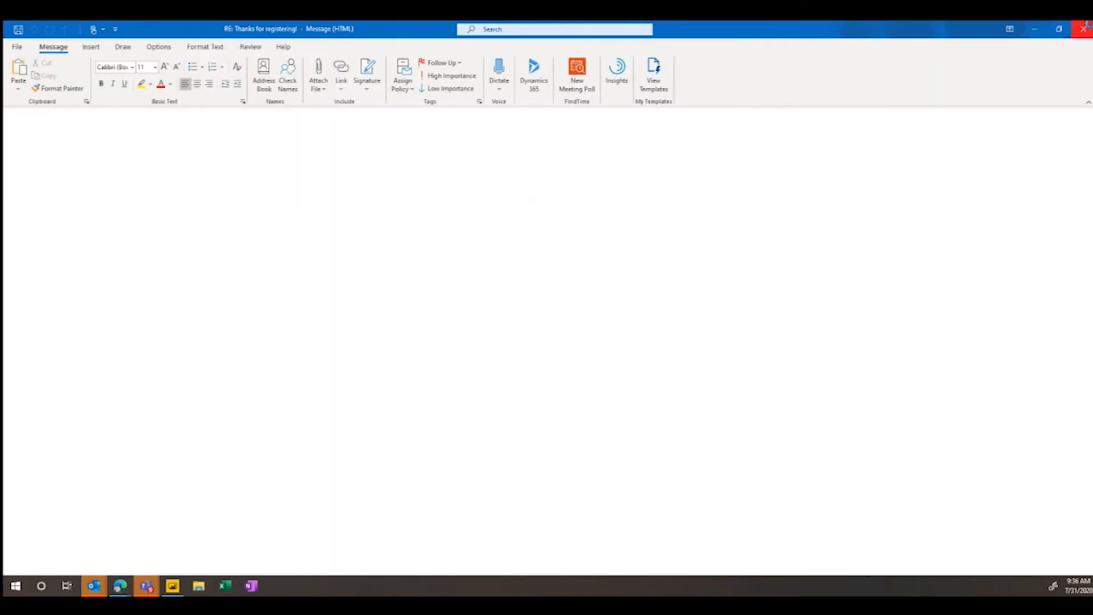
pyautogui.click(1040, 30)
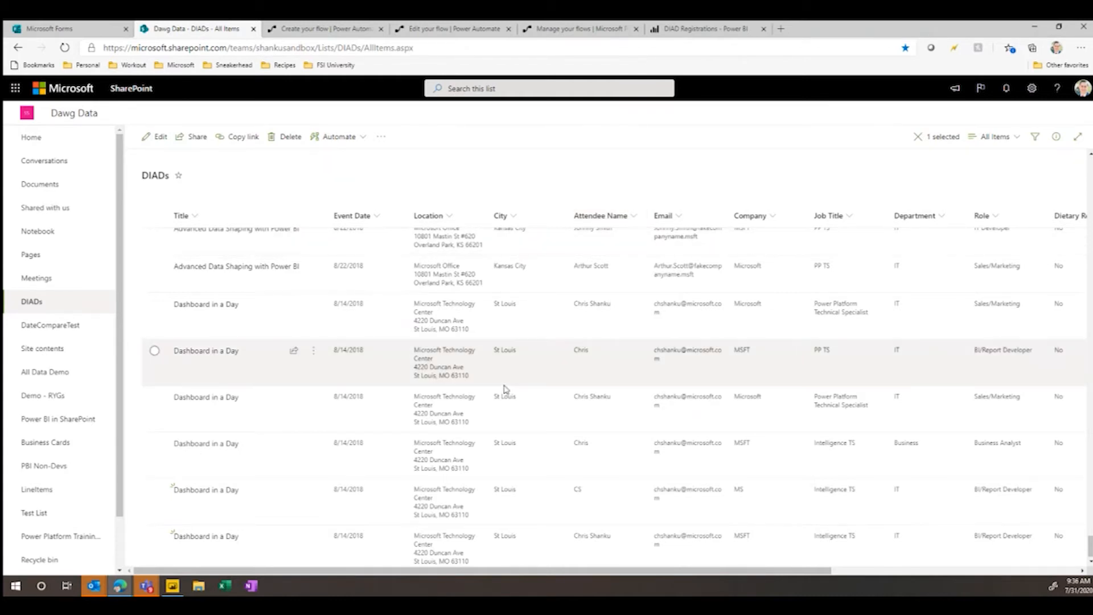
# - Open the edit form for the selected DIADs items, examine the Status choices, close it without saving and clear the selection
pyautogui.scroll(-2, 504, 388)
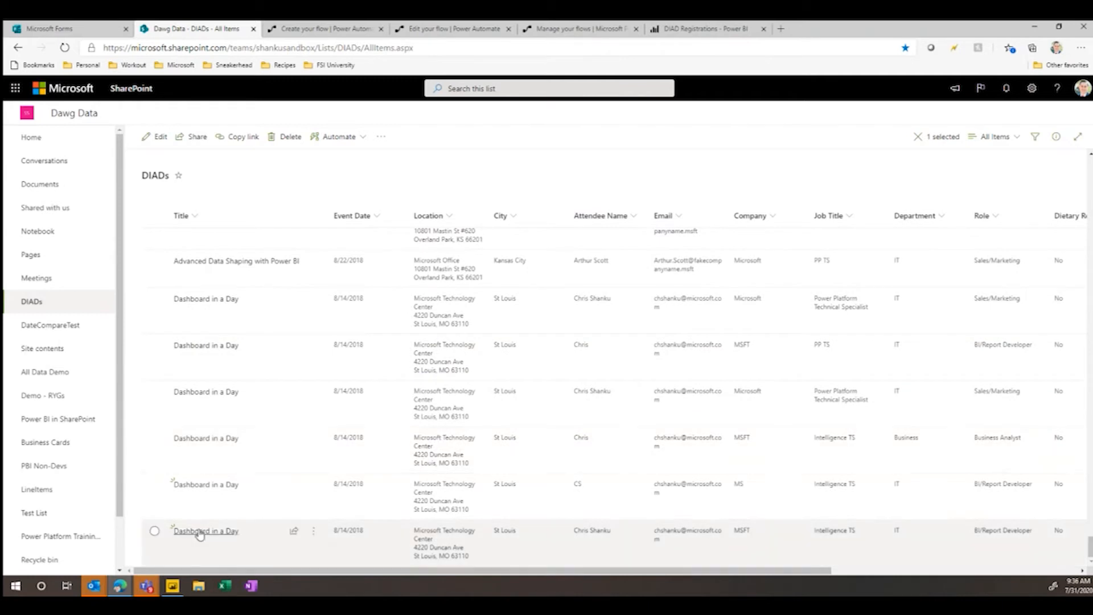
pyautogui.click(154, 533)
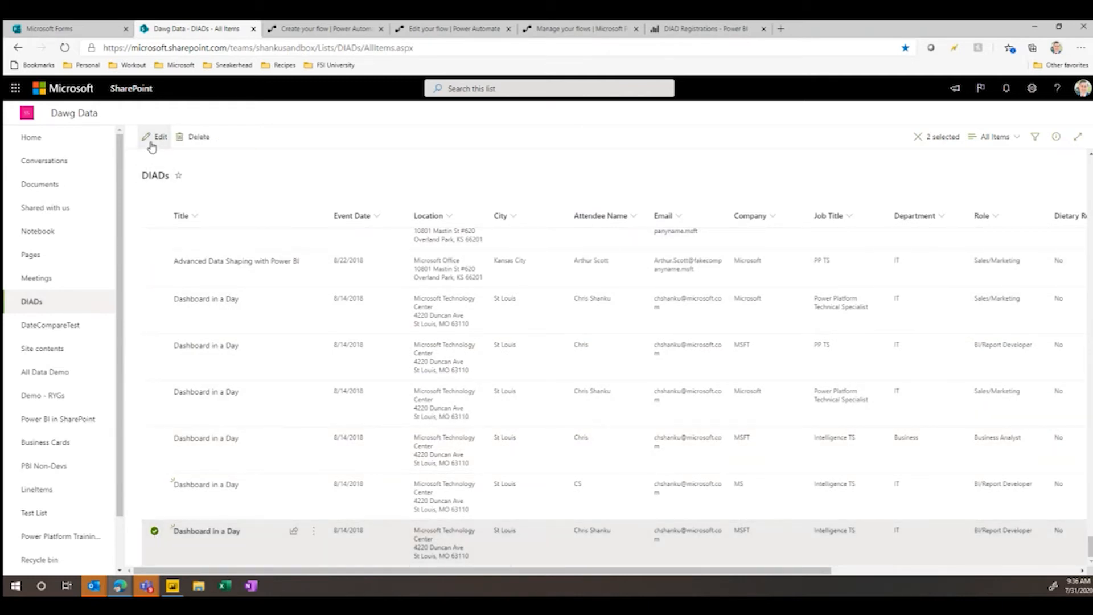
pyautogui.click(152, 137)
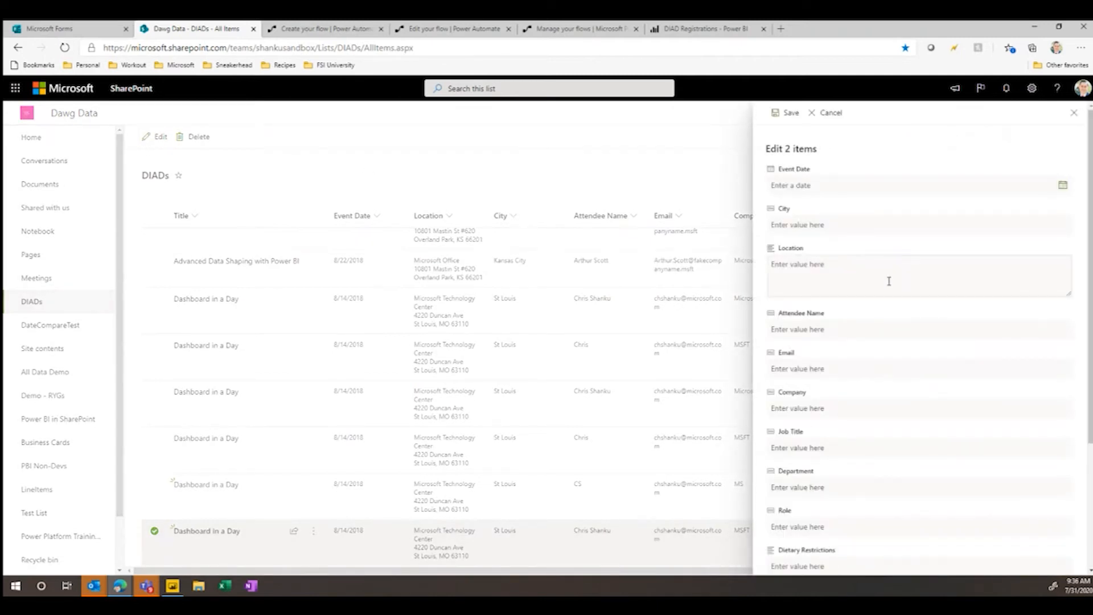
pyautogui.scroll(-5, 889, 281)
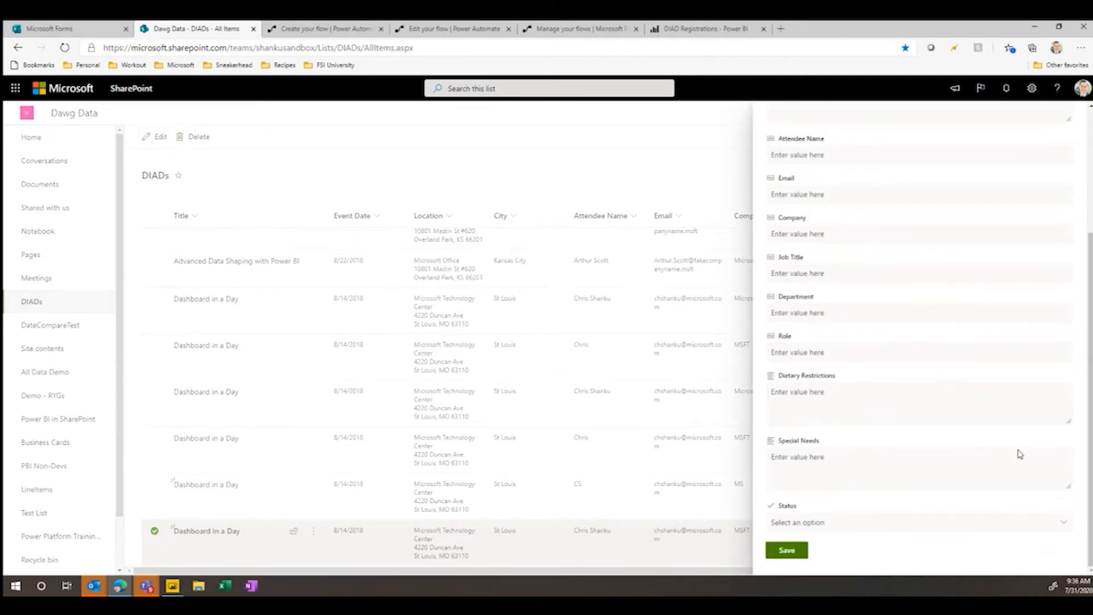
pyautogui.click(1062, 523)
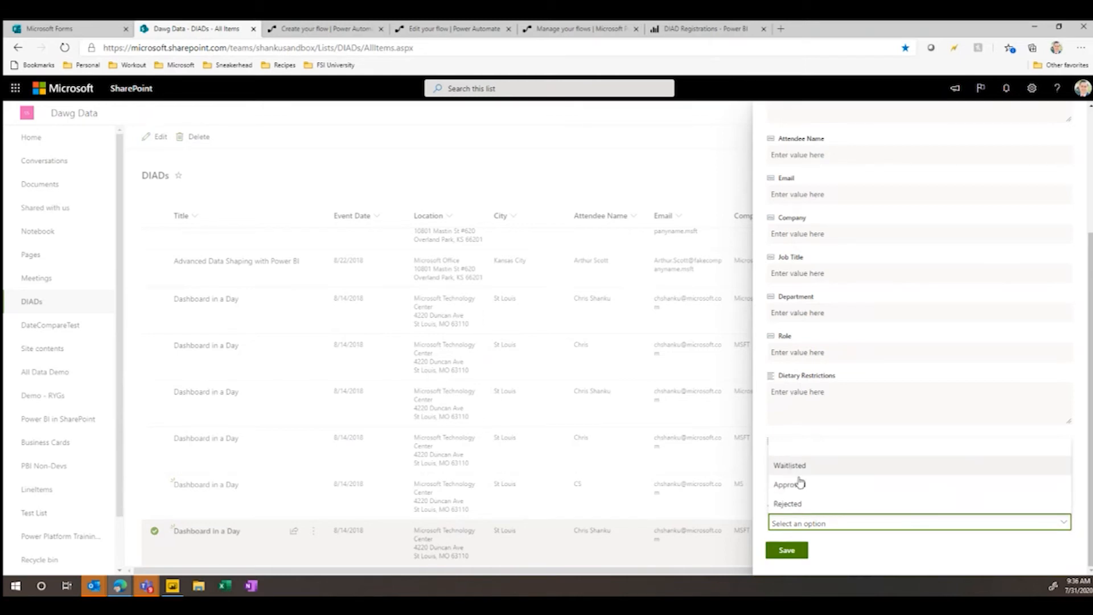
pyautogui.click(858, 559)
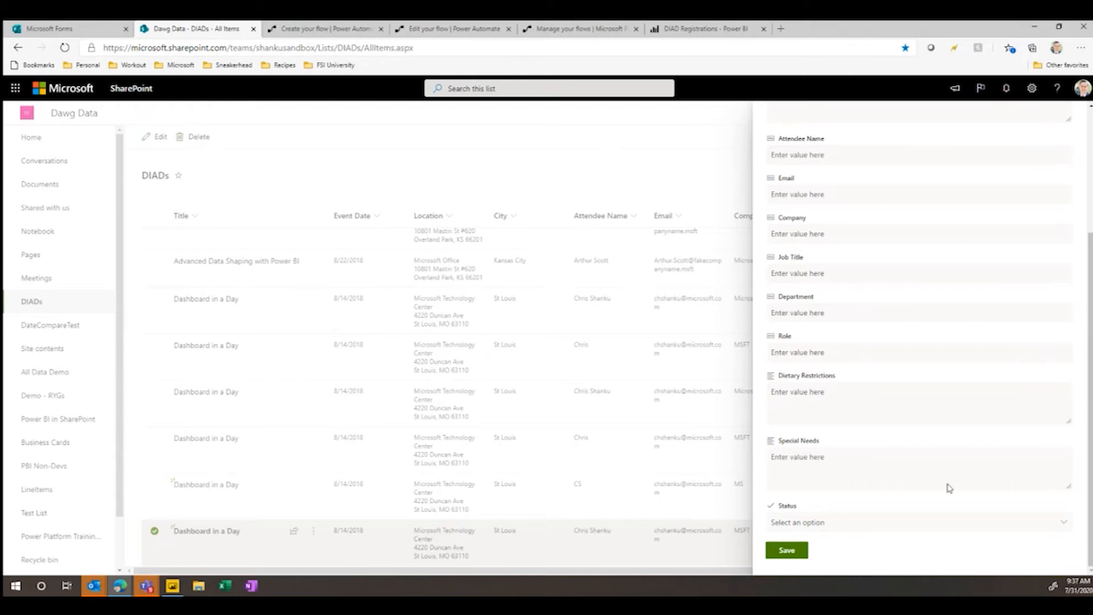
pyautogui.scroll(2, 949, 488)
pyautogui.scroll(2, 1018, 446)
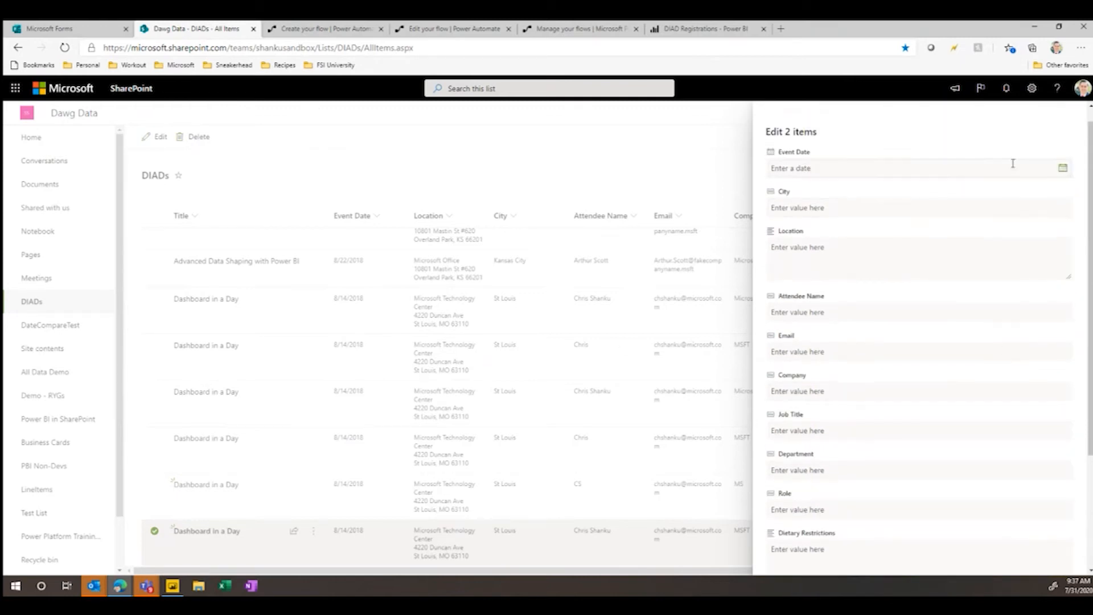
pyautogui.click(1075, 116)
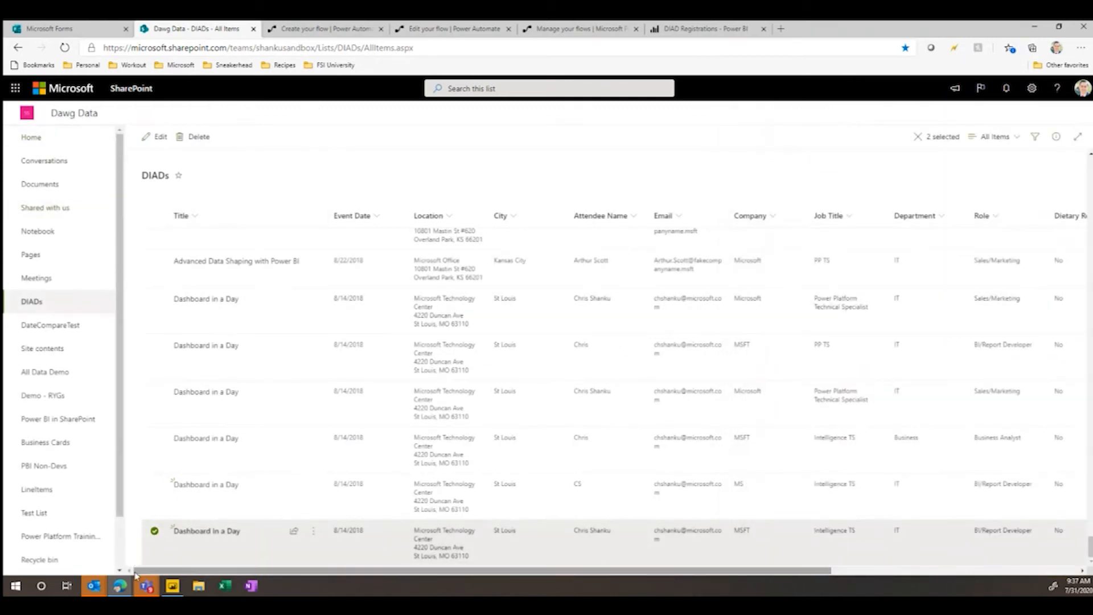
pyautogui.click(155, 531)
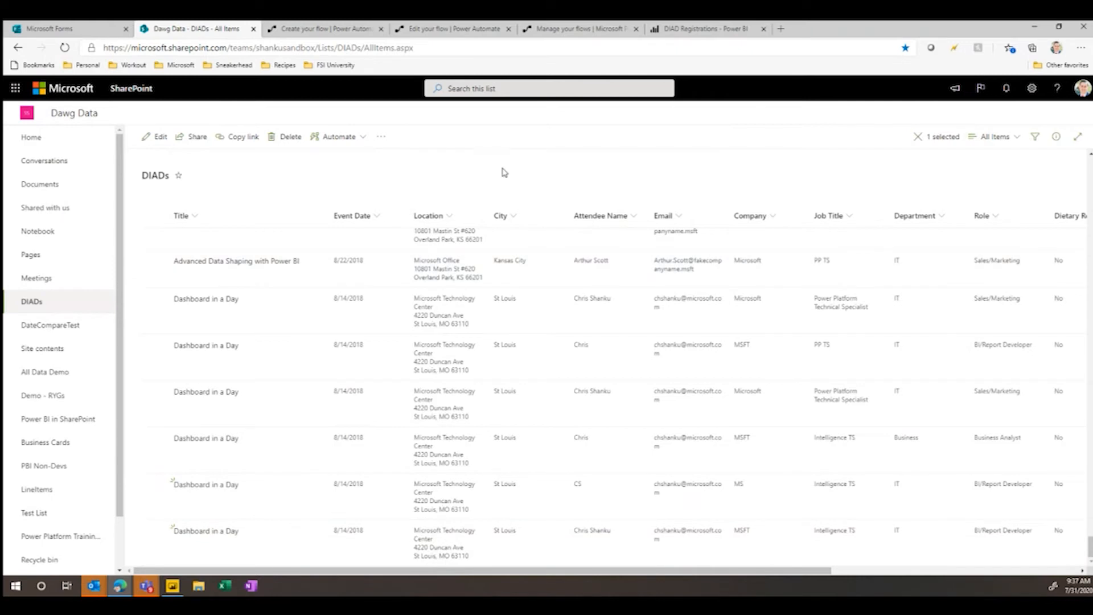
pyautogui.click(505, 172)
# - Create a Power Apps app from the DIADs list, named FSI Fridays Event Mgmt
pyautogui.scroll(2, 489, 192)
pyautogui.scroll(-2, 488, 192)
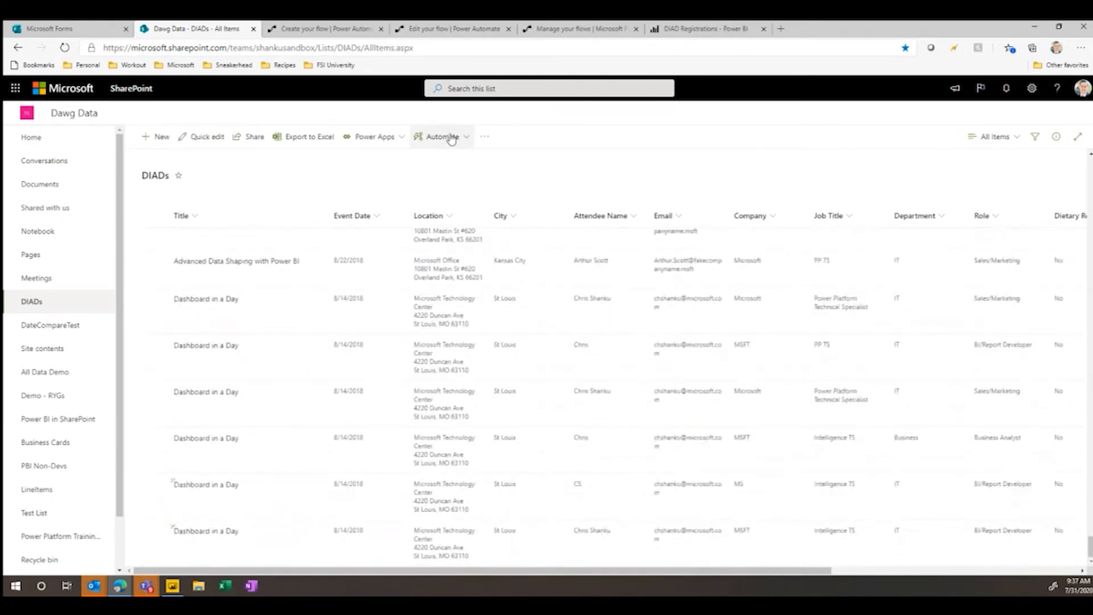
pyautogui.click(406, 144)
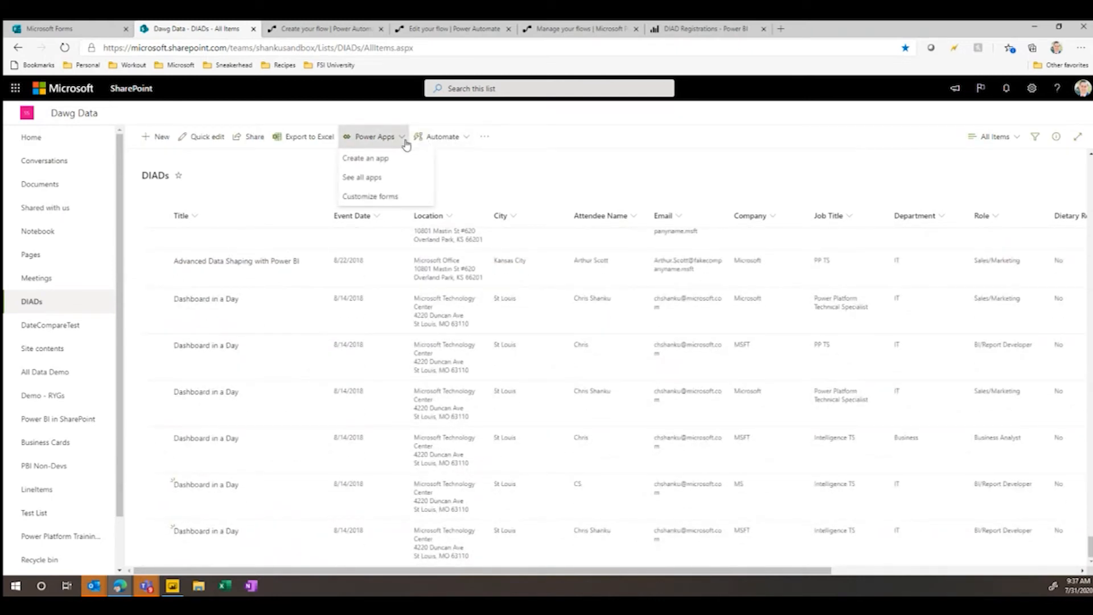
pyautogui.click(402, 163)
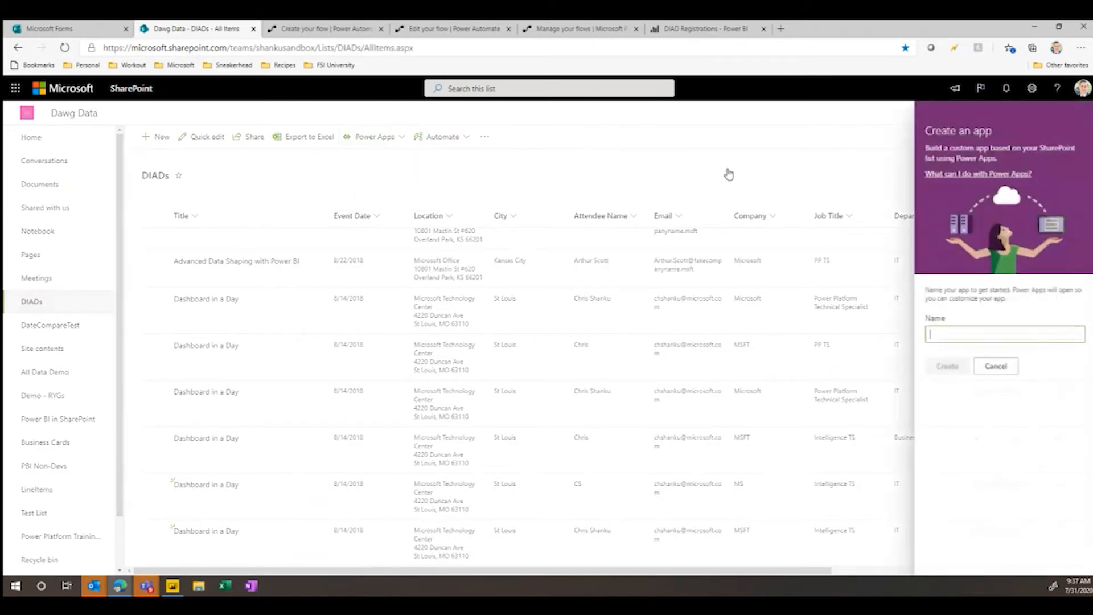
pyautogui.write('FSI Fridays Event Mgmt')
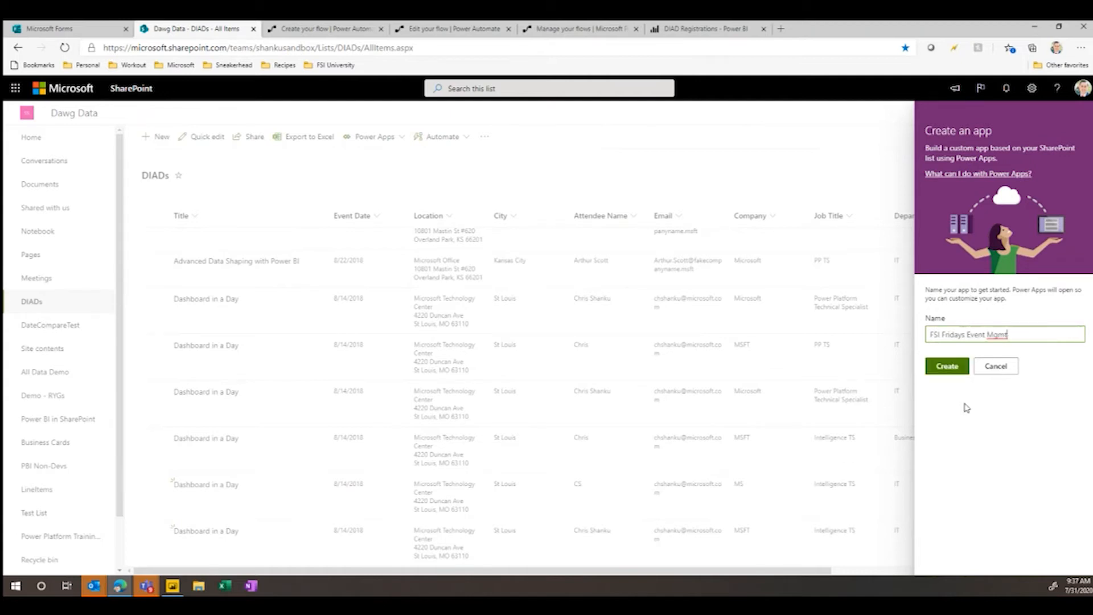
pyautogui.click(947, 368)
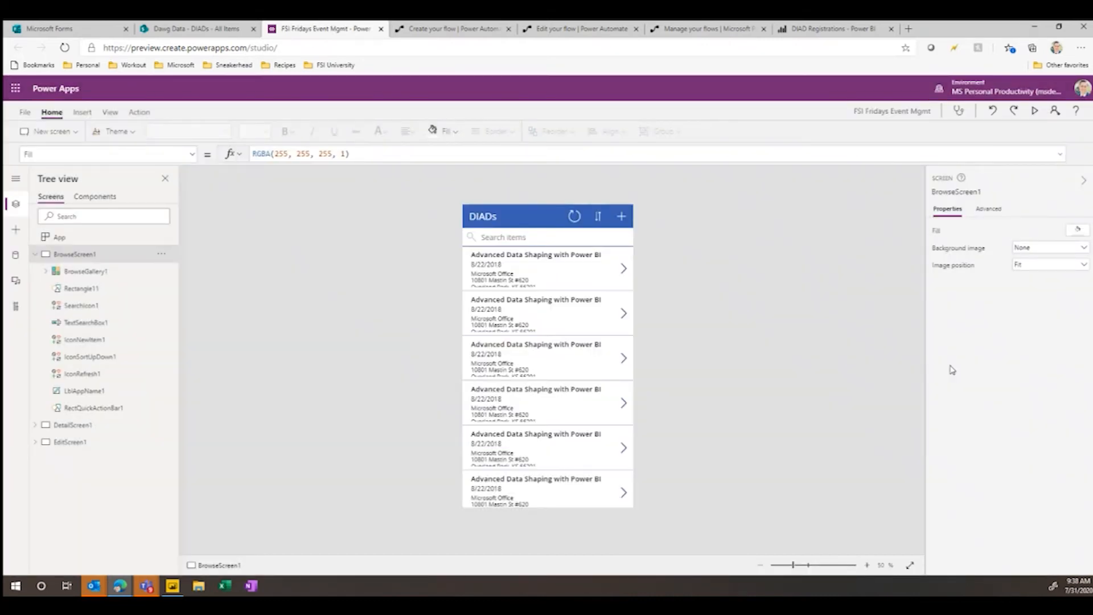
# - Preview the app, checking the new-item form and the first record's detail and edit screens, and close the preview
pyautogui.click(1035, 112)
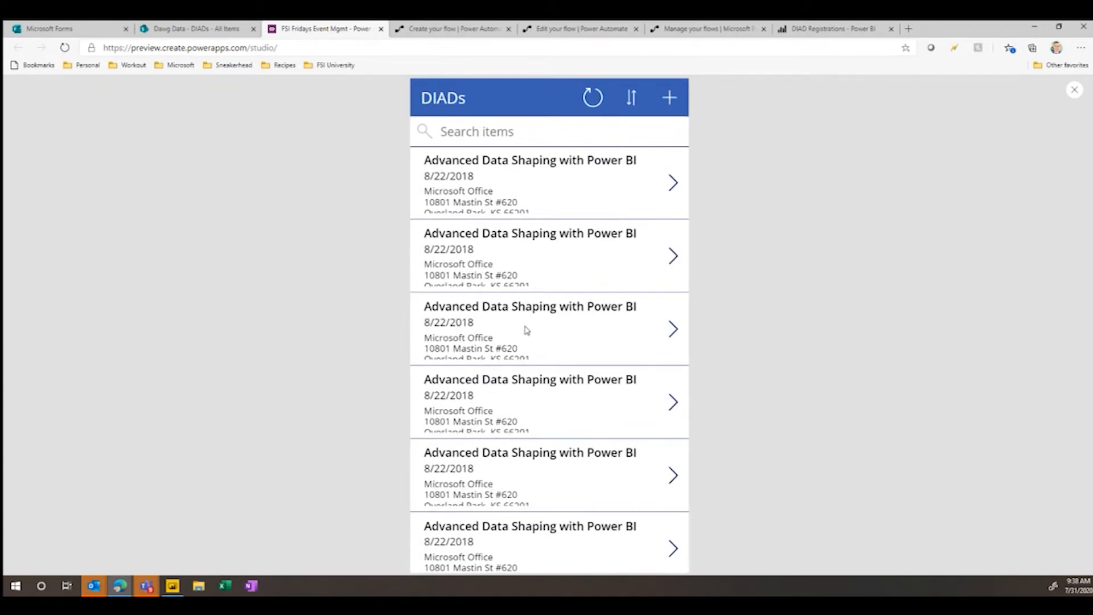
pyautogui.click(671, 103)
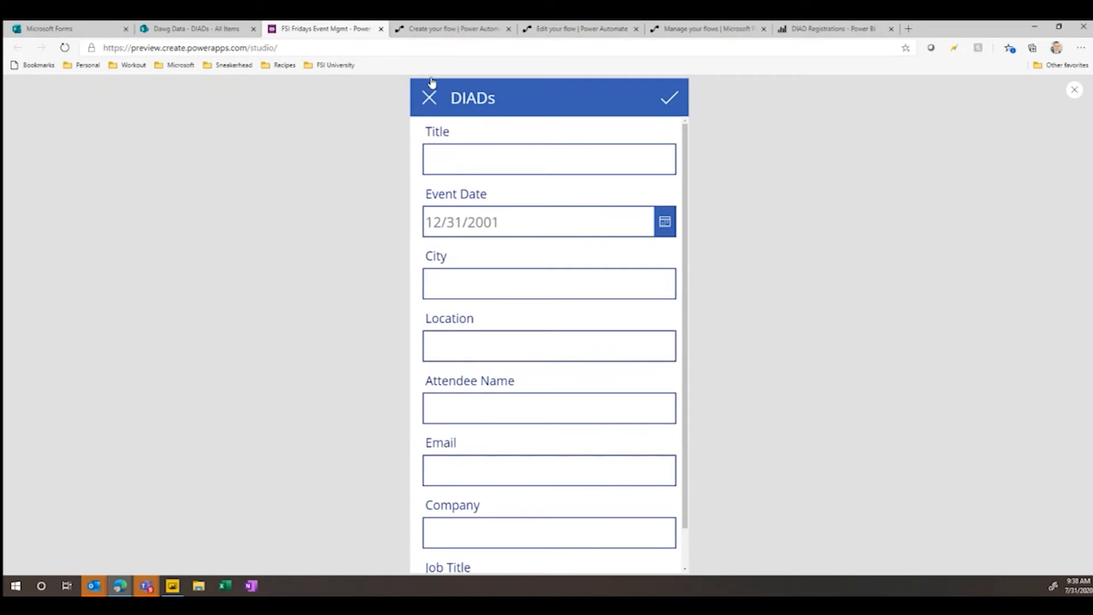
pyautogui.click(430, 99)
pyautogui.click(671, 183)
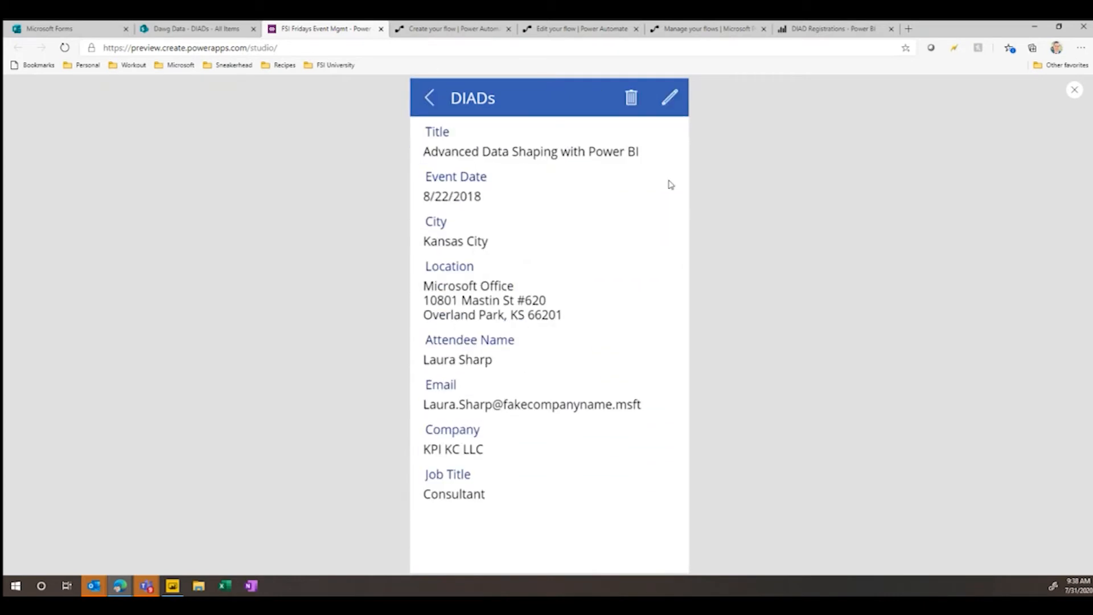
pyautogui.click(672, 99)
pyautogui.scroll(-1, 587, 272)
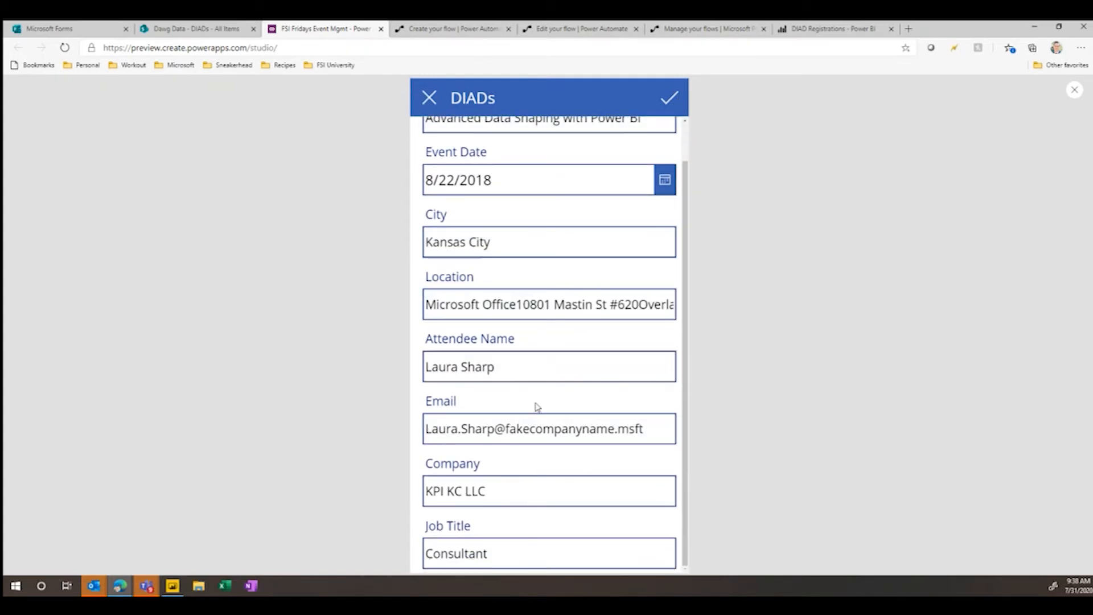
pyautogui.click(429, 100)
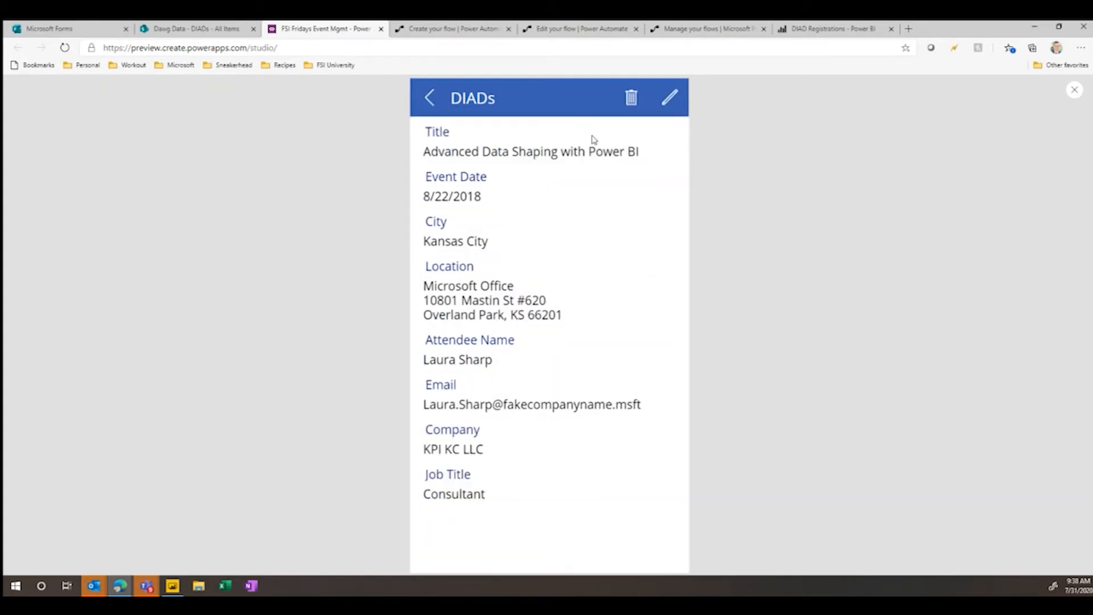
pyautogui.click(429, 98)
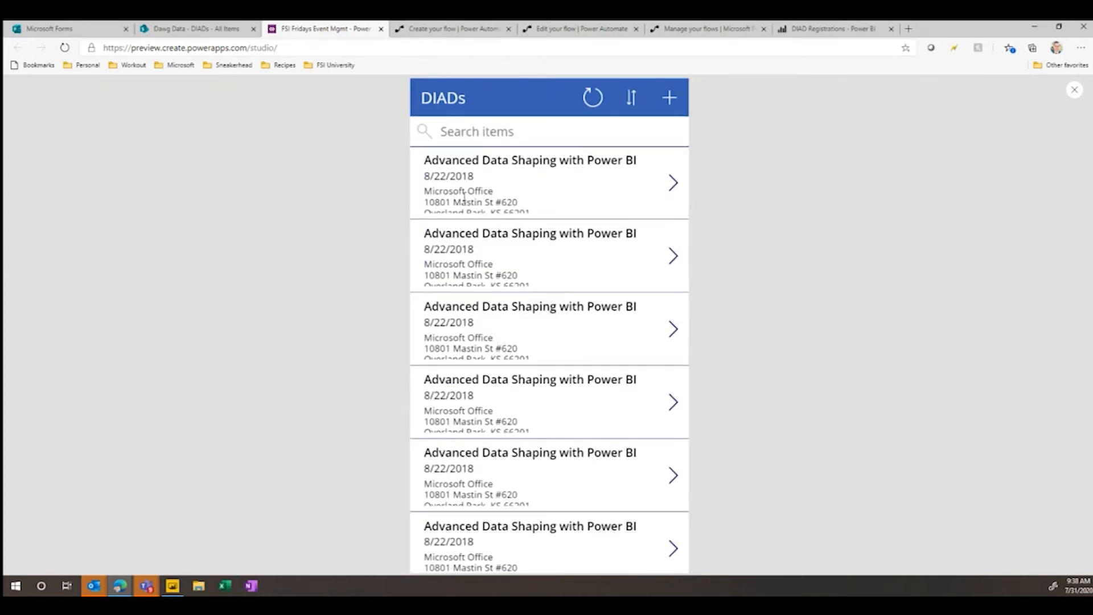
pyautogui.click(1075, 91)
# - In the browse screen's gallery, set the Title1 field to show Attendee Name
pyautogui.click(628, 367)
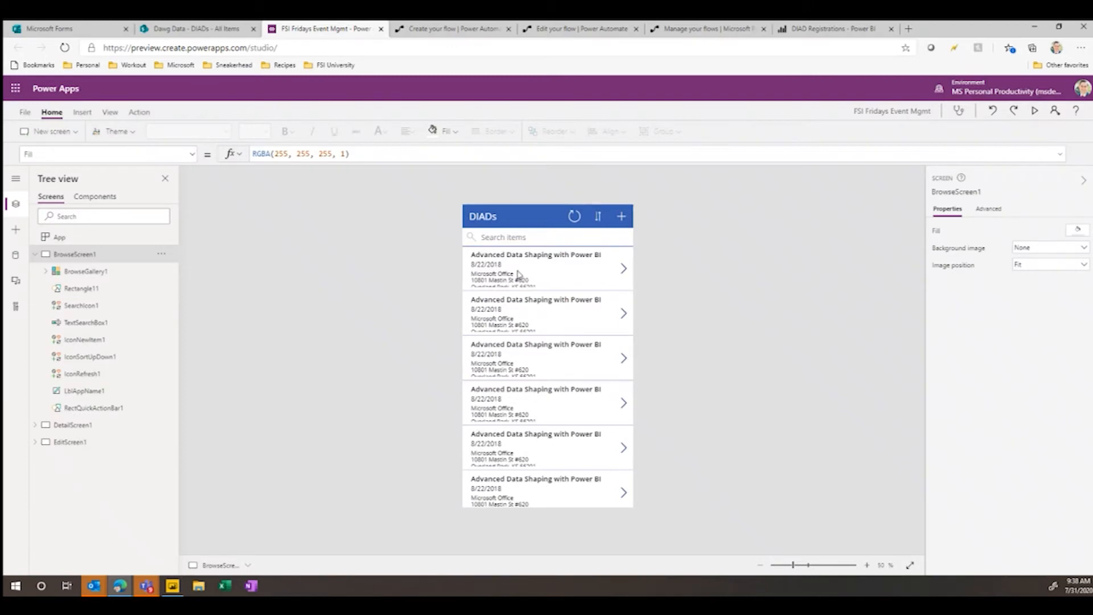
pyautogui.click(95, 274)
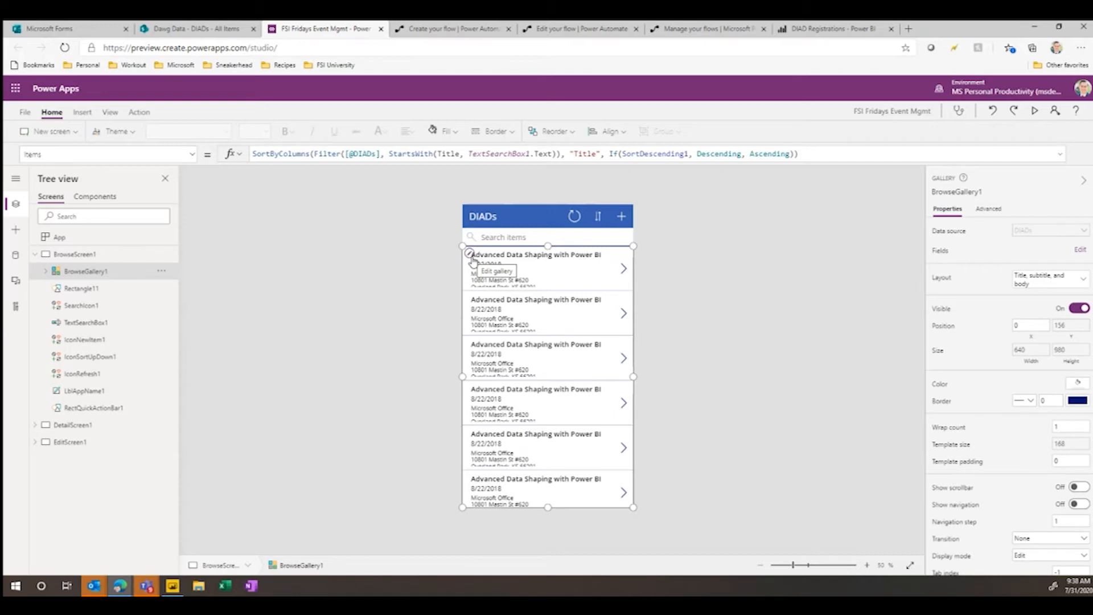
pyautogui.click(471, 257)
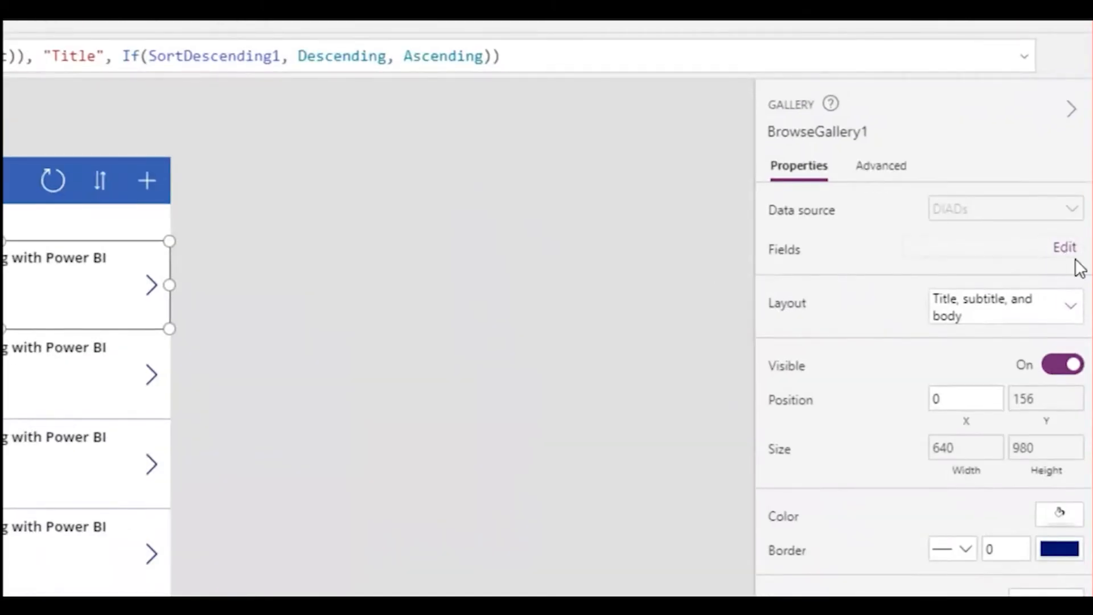
pyautogui.click(1066, 249)
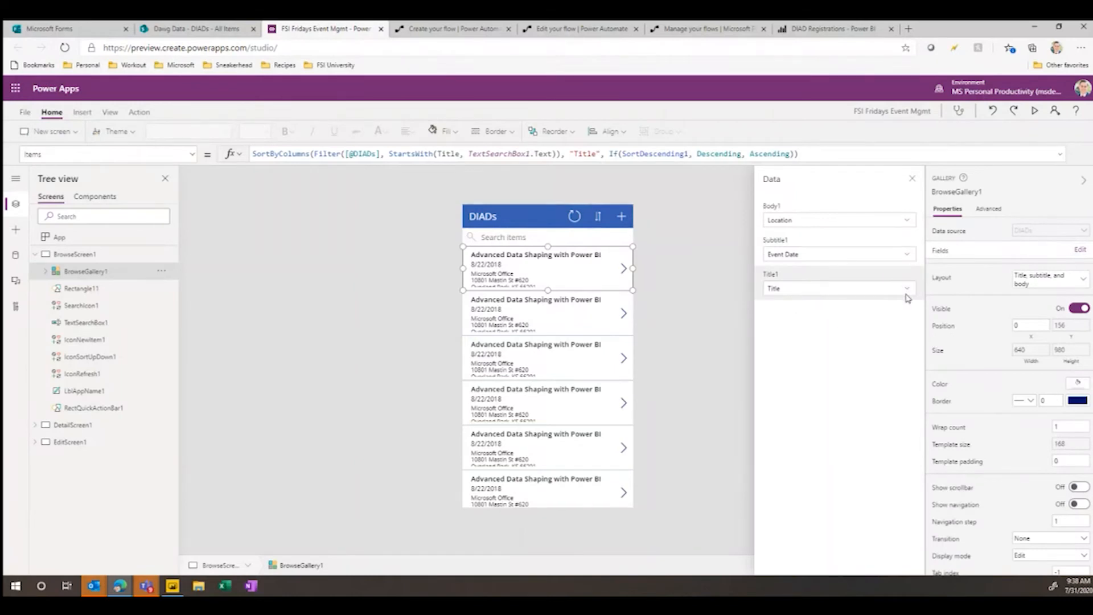
pyautogui.click(908, 296)
pyautogui.click(910, 293)
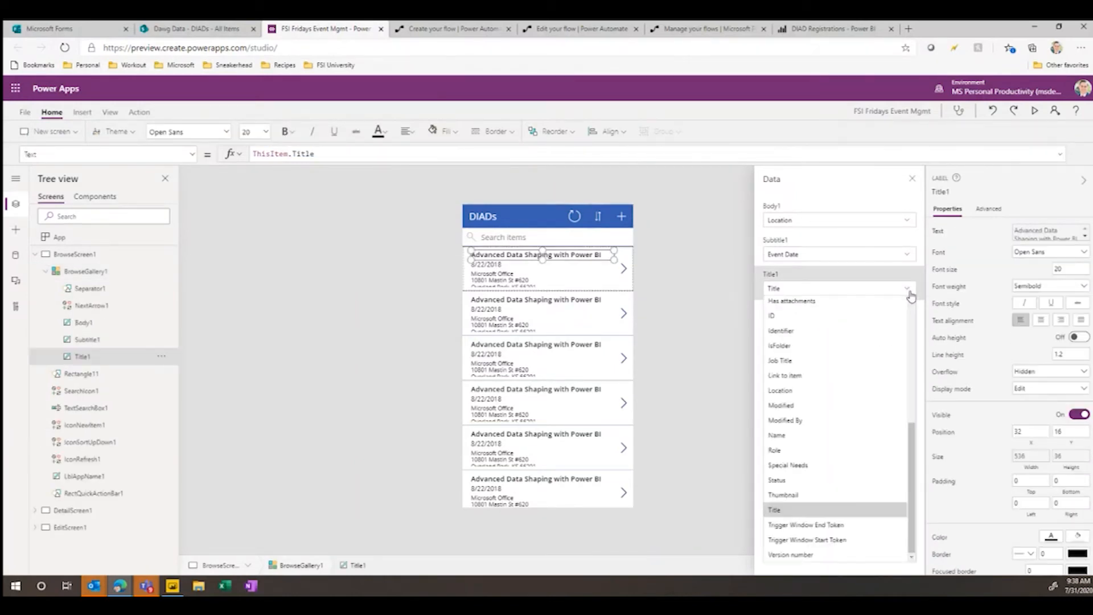
pyautogui.moveTo(911, 426); pyautogui.dragTo(911, 306)
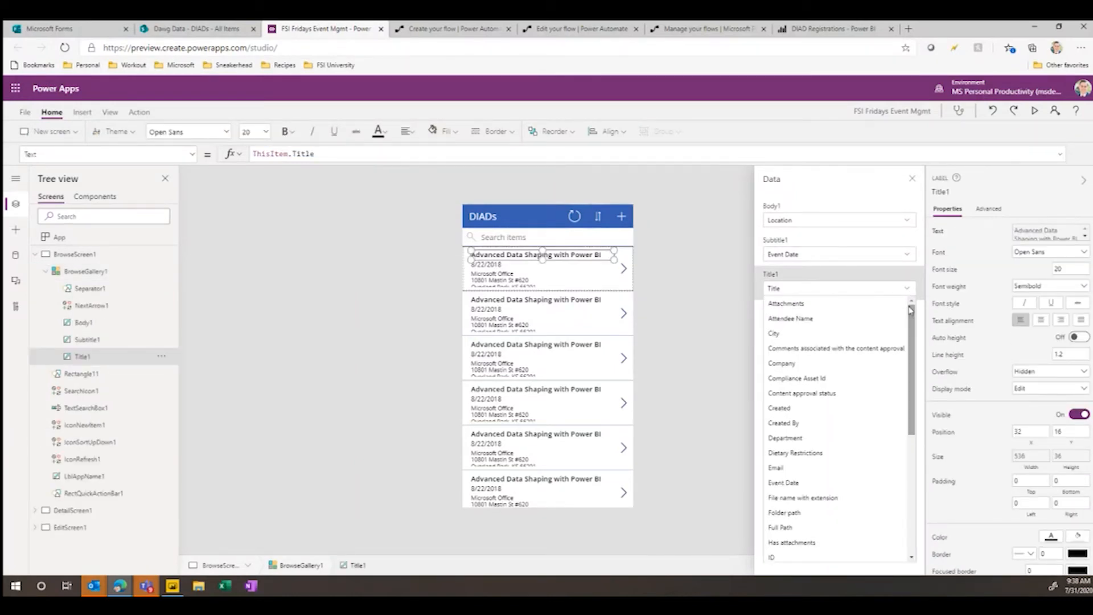
pyautogui.click(858, 325)
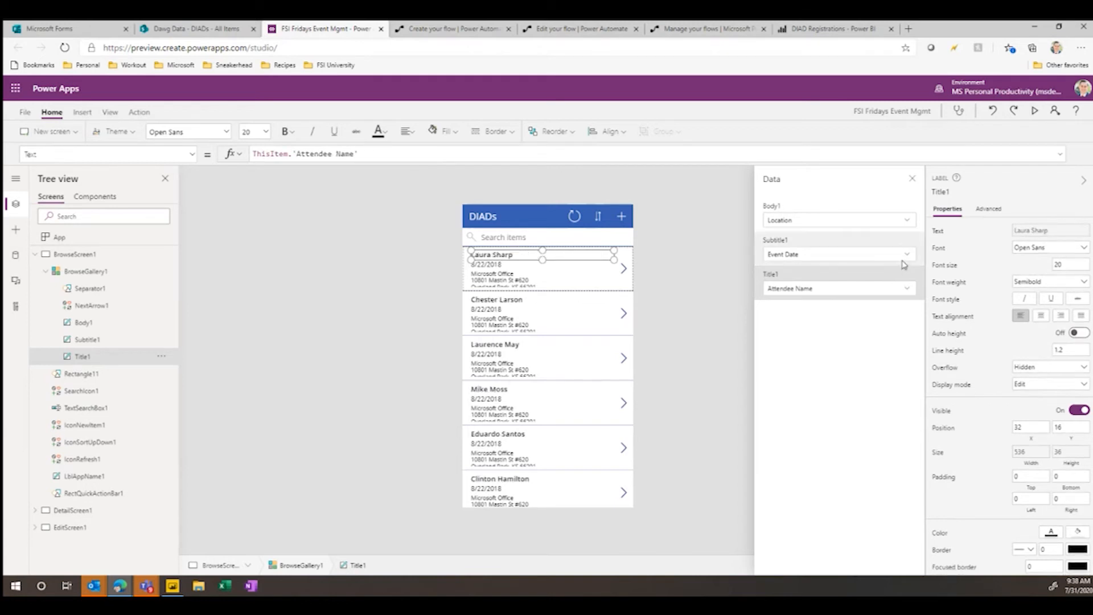
# - Set the gallery's Body1 field to show Status
pyautogui.click(911, 230)
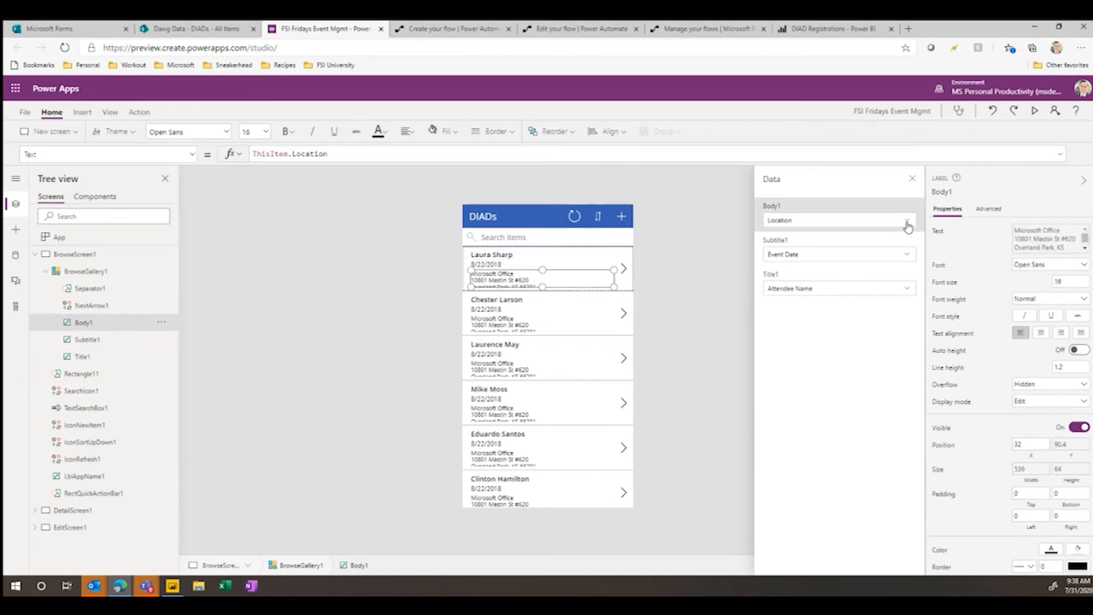
pyautogui.click(908, 227)
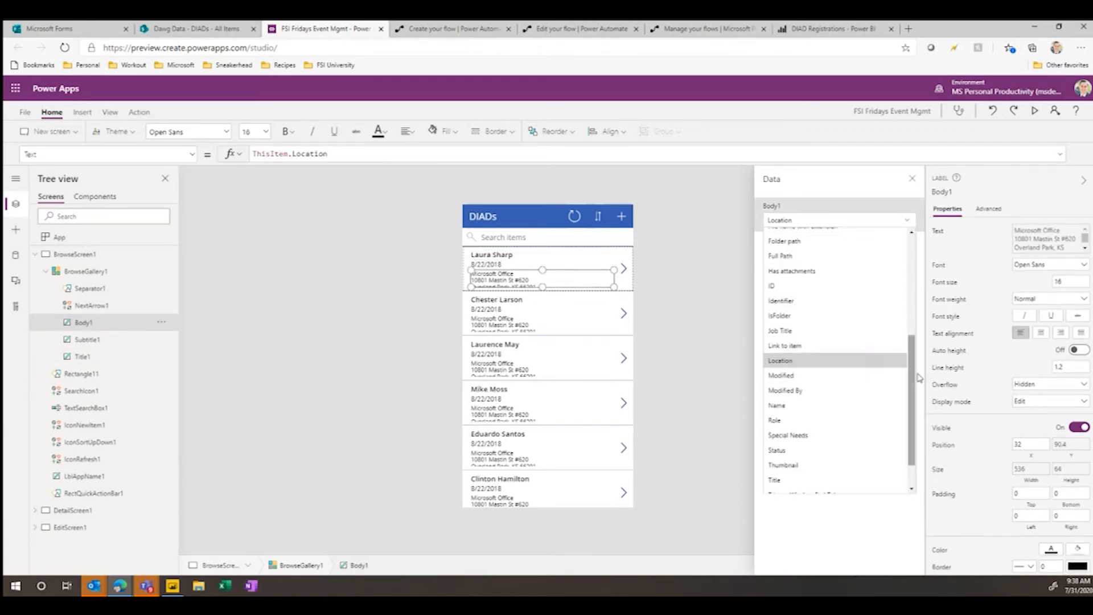
pyautogui.scroll(5, 911, 365)
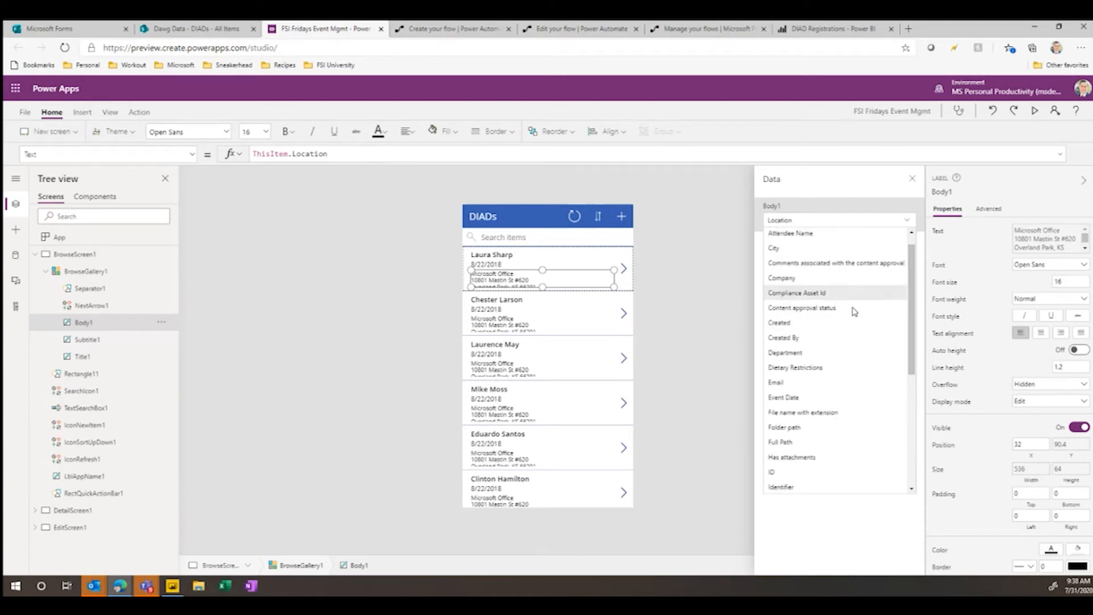
pyautogui.scroll(-5, 826, 480)
pyautogui.scroll(-2, 825, 479)
pyautogui.click(825, 416)
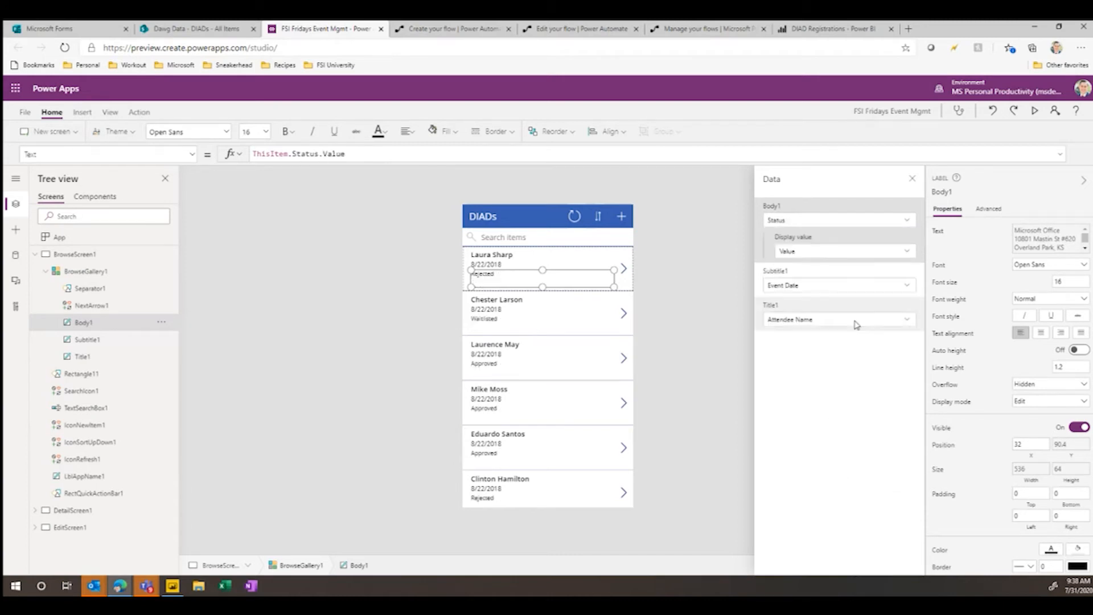
# - Set the gallery's Subtitle1 field to show Company and deselect the gallery
pyautogui.click(908, 287)
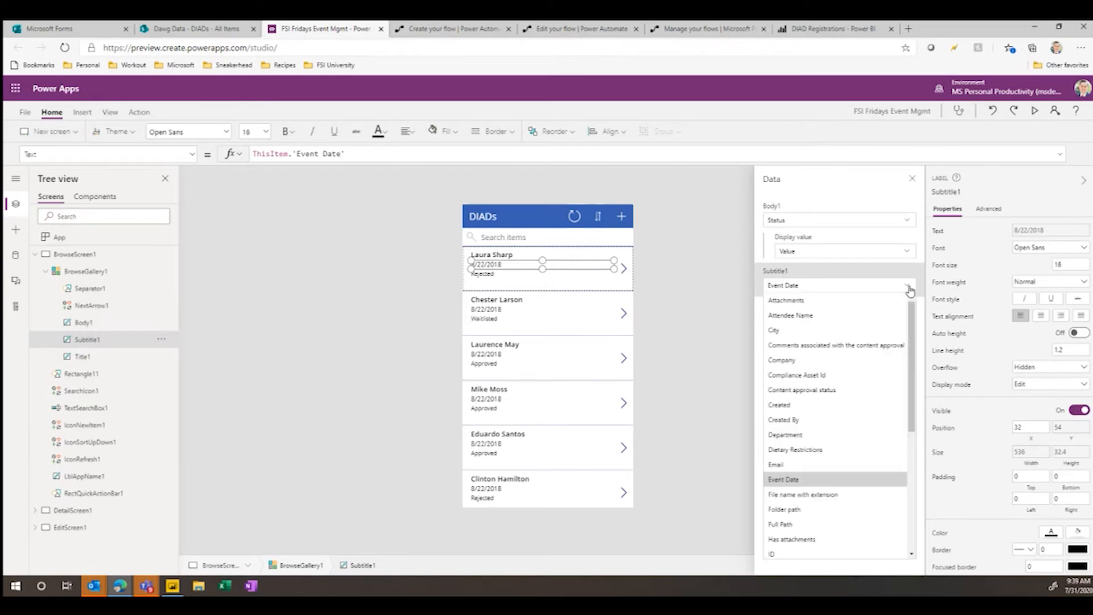
pyautogui.click(871, 361)
pyautogui.click(453, 350)
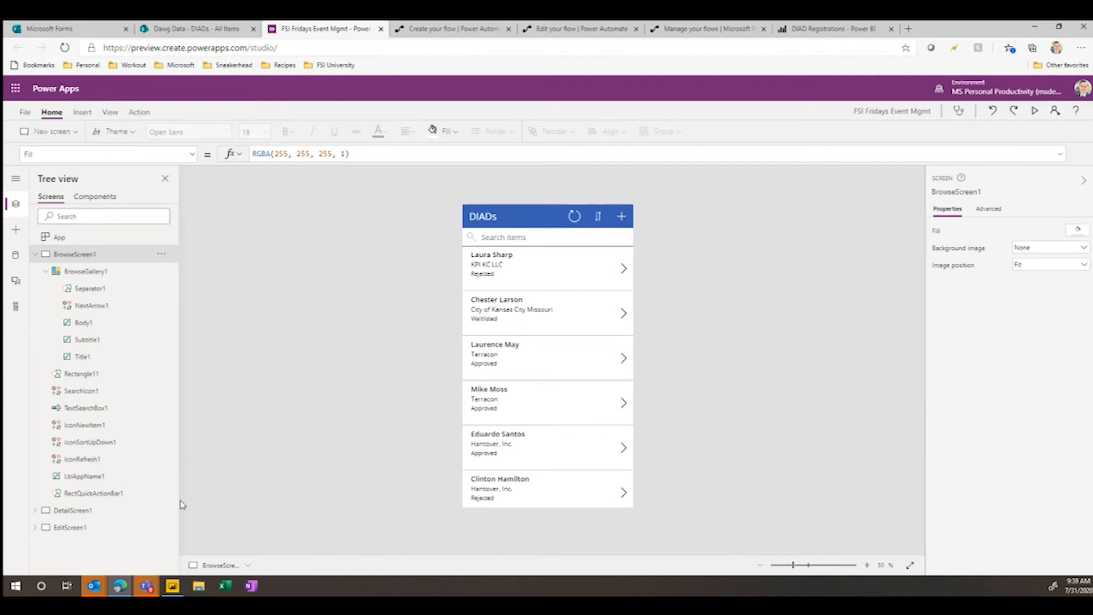
# - Add the Status and Role fields to DetailForm1 on the detail screen
pyautogui.click(101, 518)
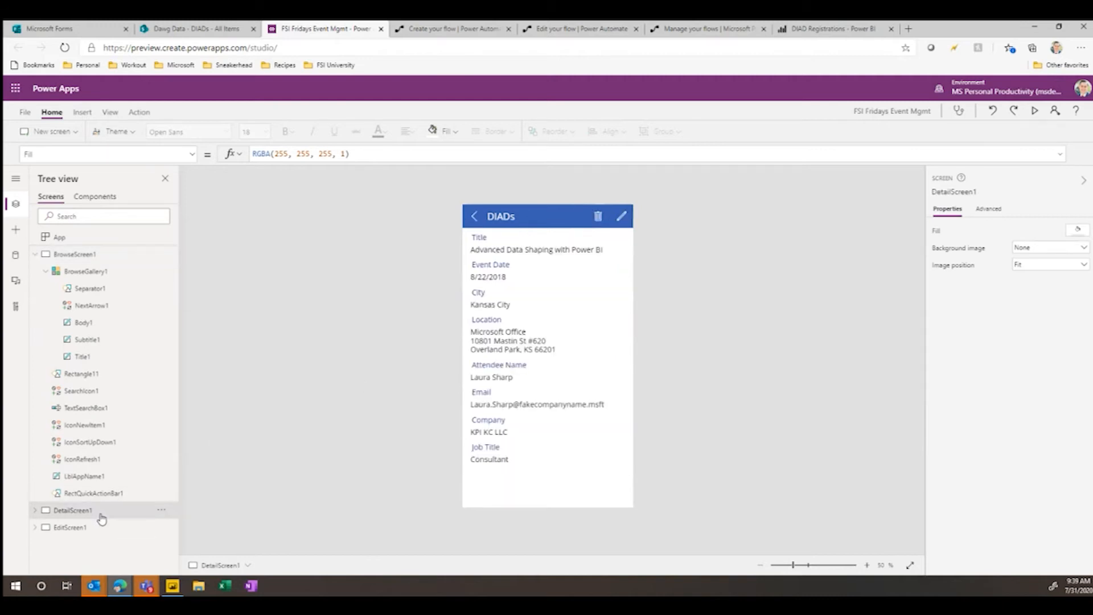
pyautogui.click(34, 511)
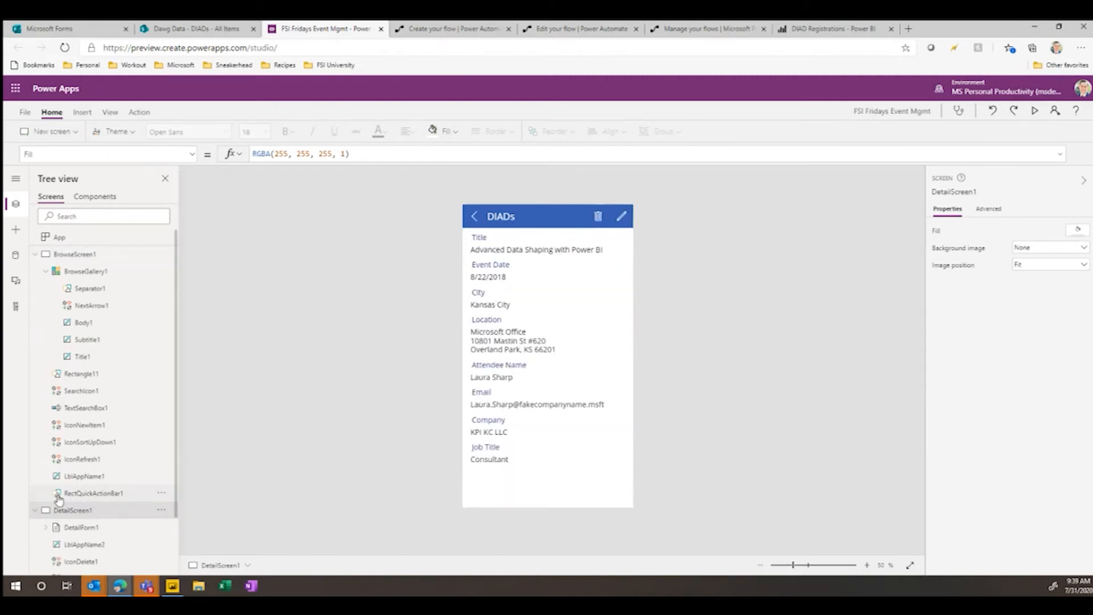
pyautogui.click(81, 530)
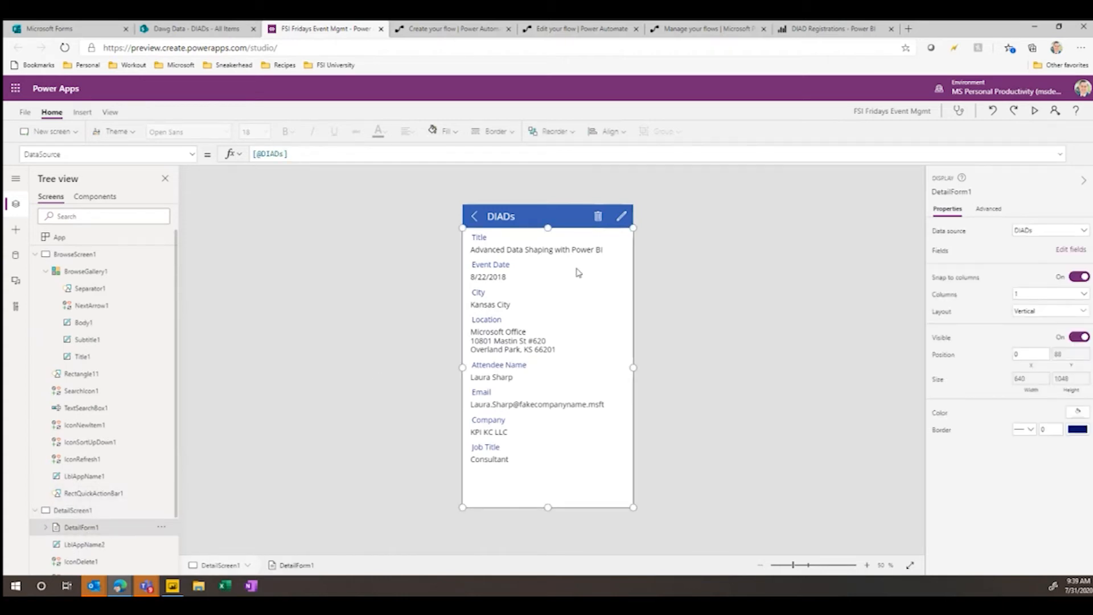
pyautogui.click(1071, 251)
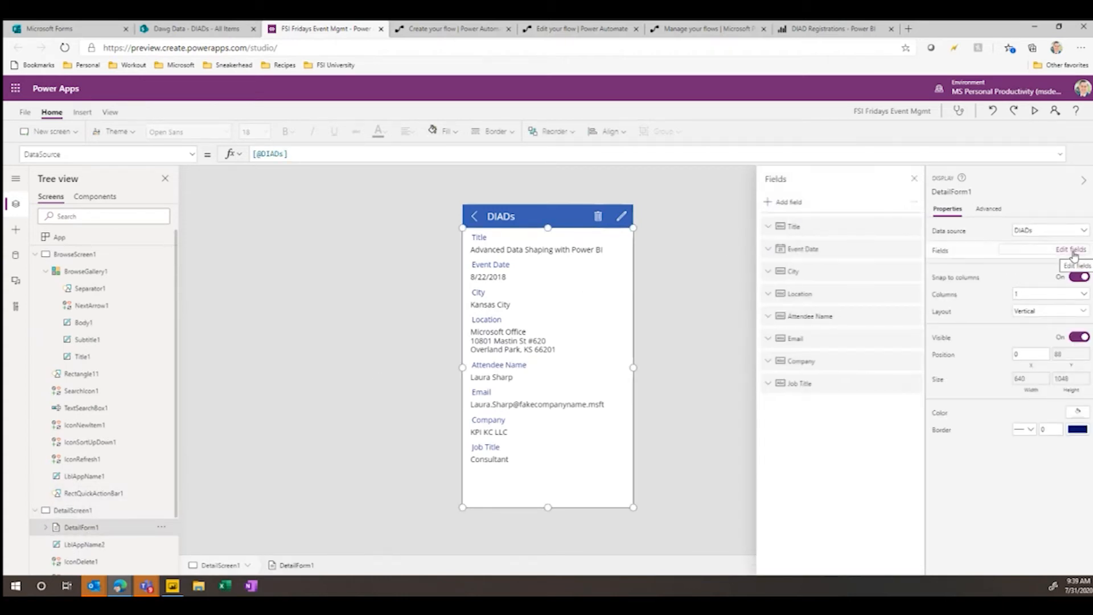
pyautogui.click(793, 207)
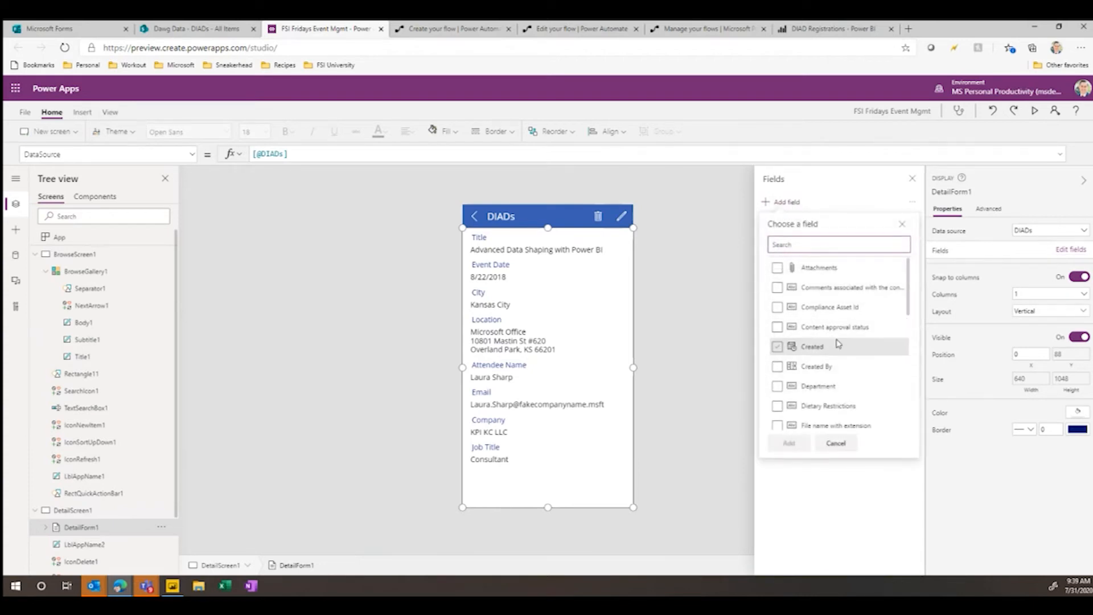
pyautogui.scroll(-2, 836, 346)
pyautogui.scroll(1, 837, 346)
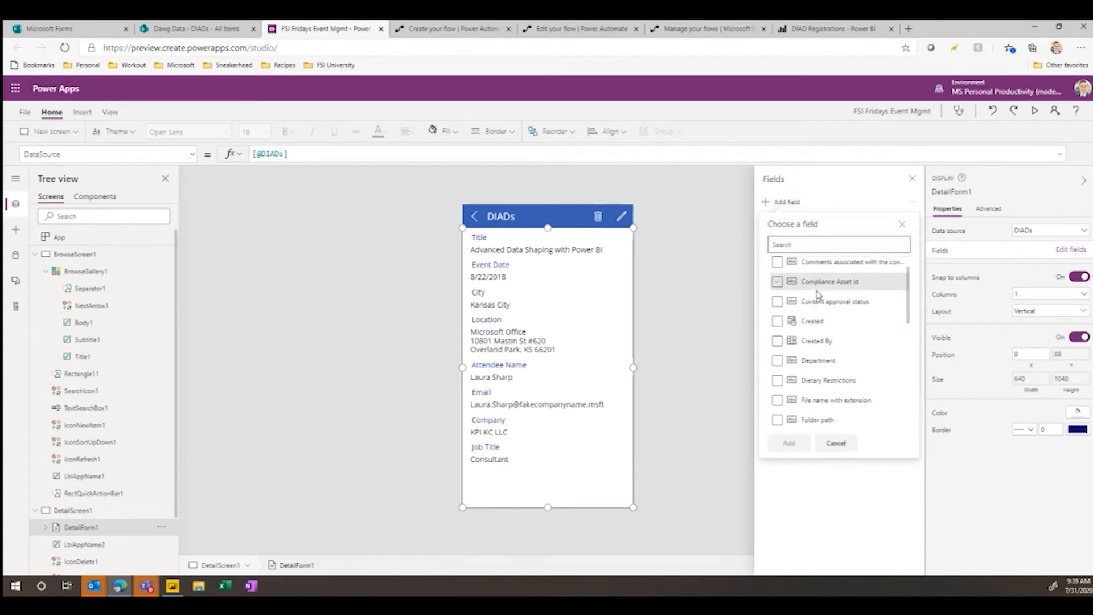
pyautogui.scroll(-3, 818, 295)
pyautogui.scroll(-3, 814, 302)
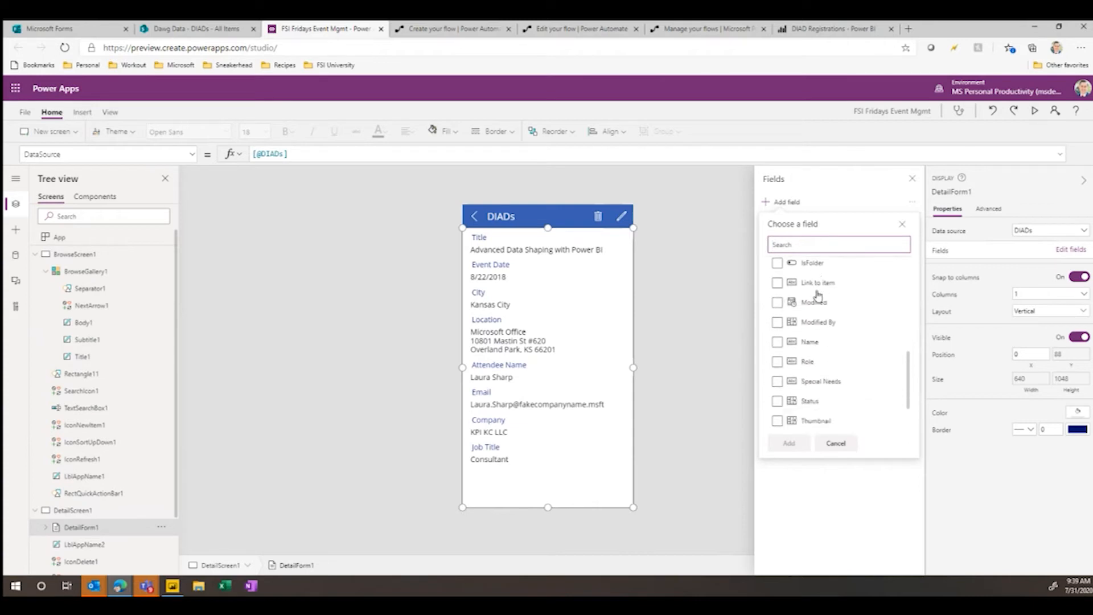
pyautogui.click(778, 345)
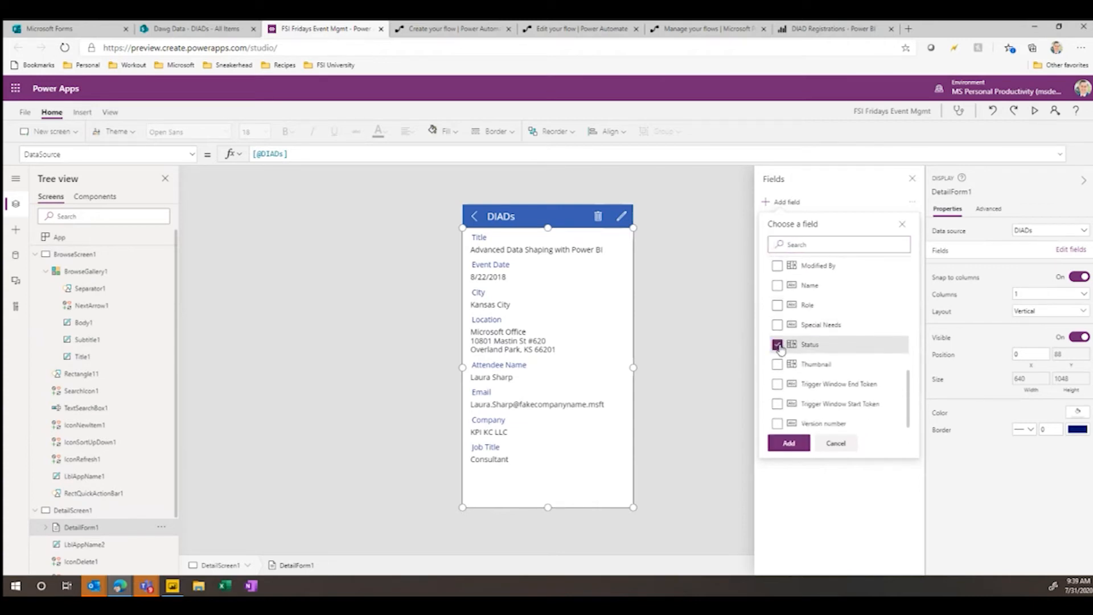
pyautogui.click(778, 306)
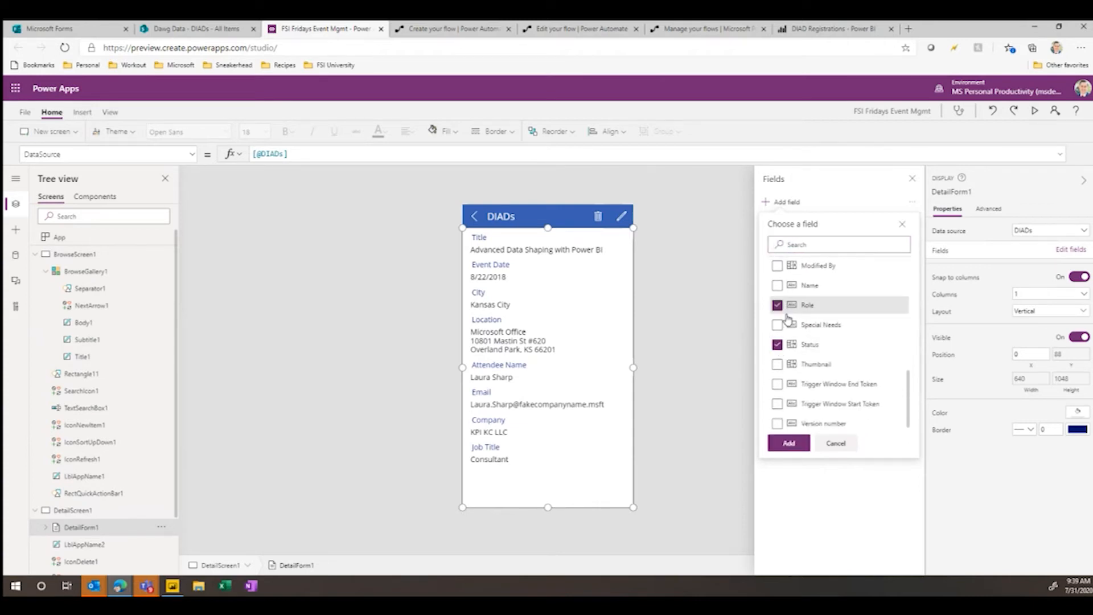
pyautogui.click(787, 444)
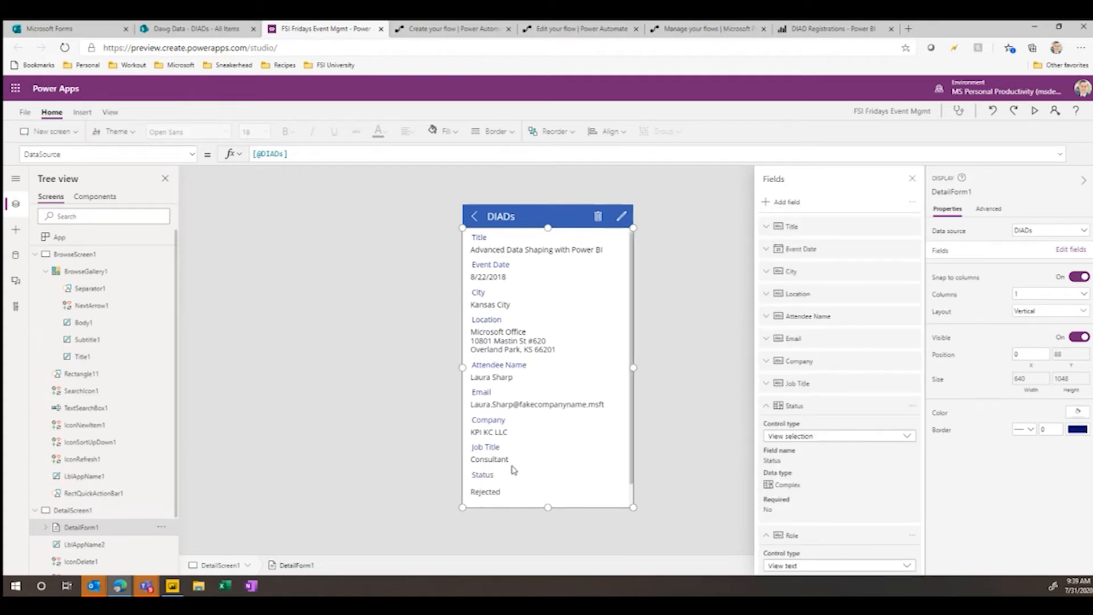
# - Reorder the detail form's fields: Attendee Name directly below Title, Status below Email, and City above Event Date
pyautogui.scroll(-1, 848, 471)
pyautogui.moveTo(846, 352); pyautogui.dragTo(821, 248)
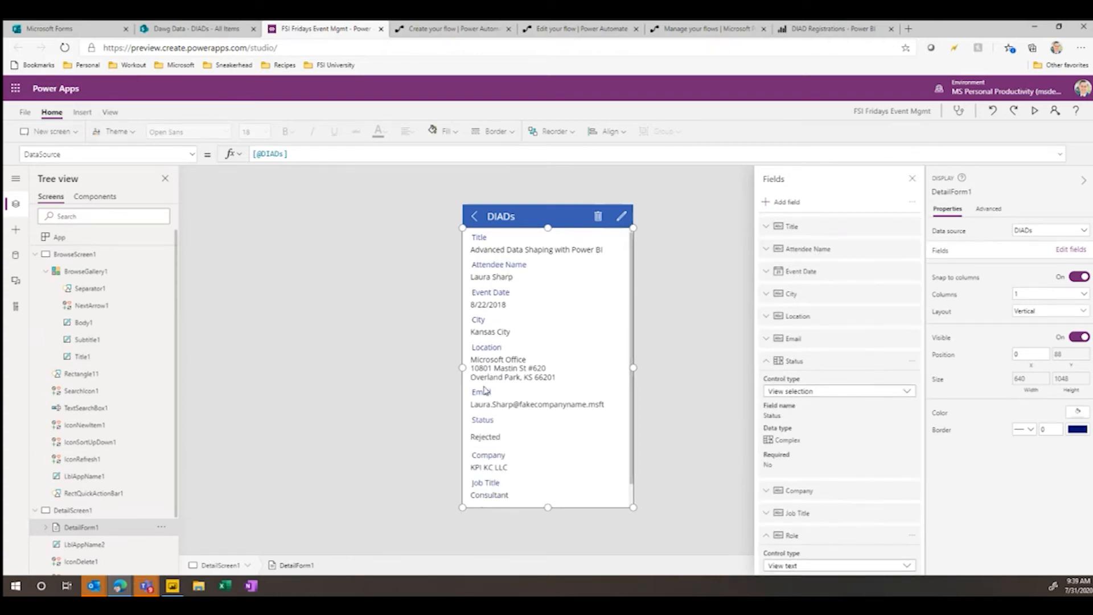
pyautogui.moveTo(815, 291); pyautogui.dragTo(815, 270)
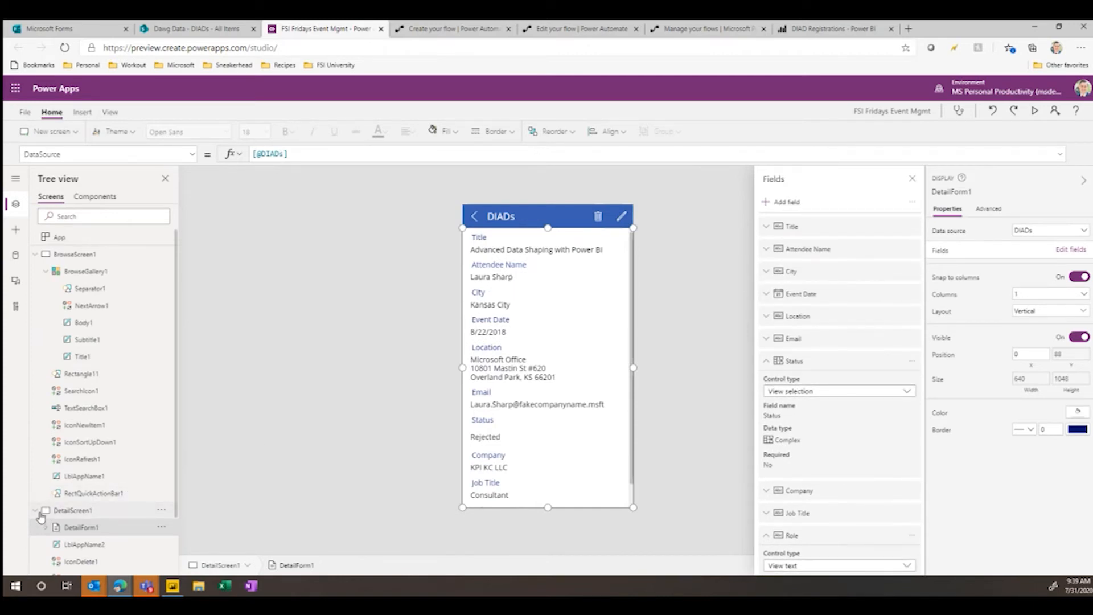
# - Add the Status field to EditForm1 on the edit screen
pyautogui.click(36, 511)
pyautogui.click(36, 527)
pyautogui.click(78, 545)
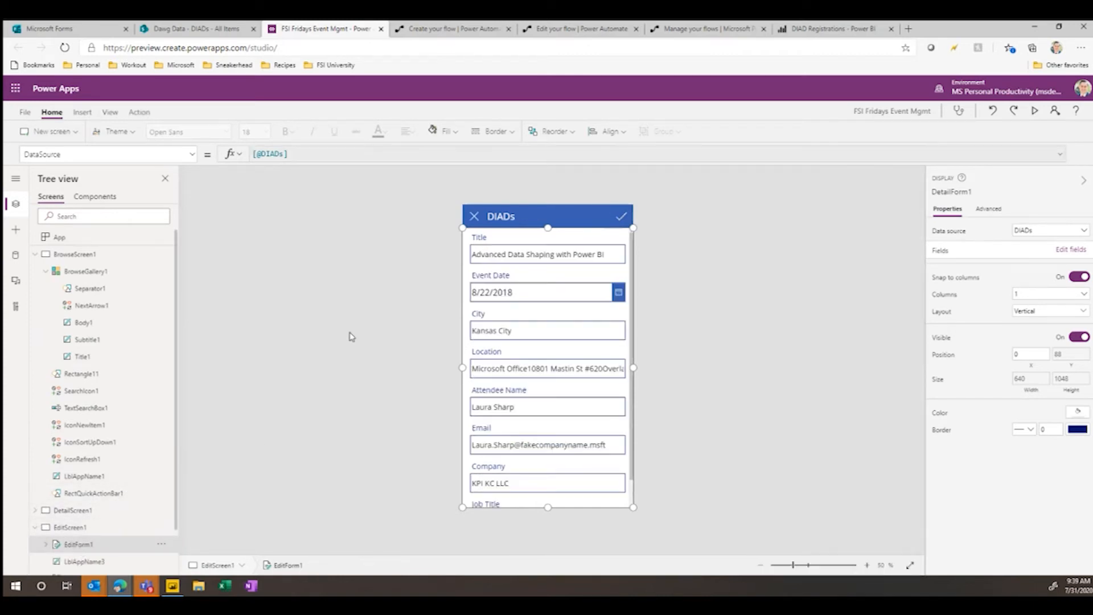
pyautogui.click(1074, 250)
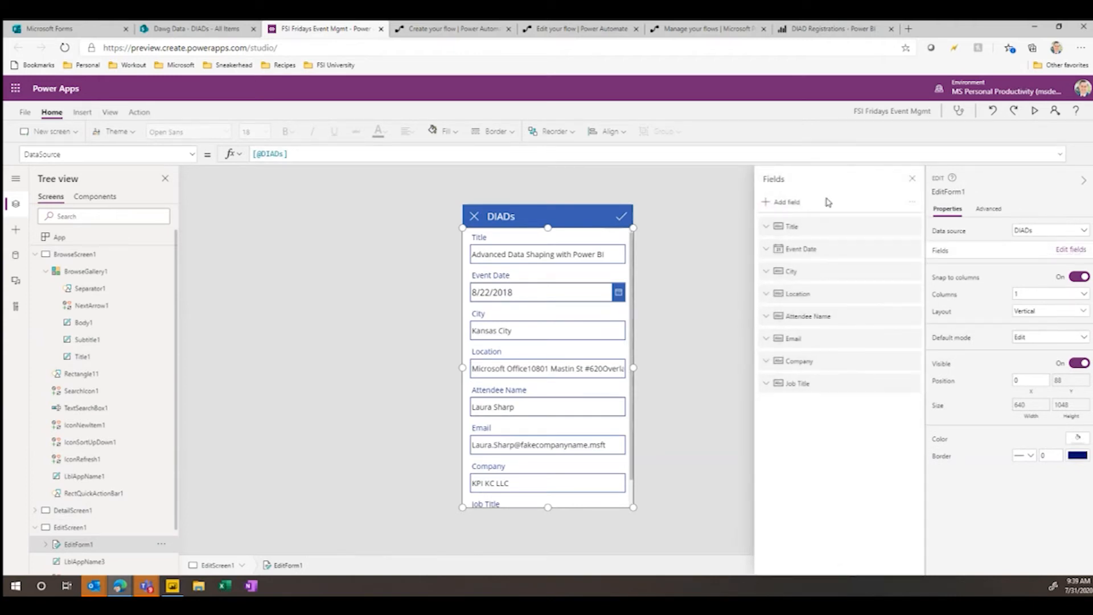
pyautogui.click(806, 203)
pyautogui.scroll(-5, 815, 336)
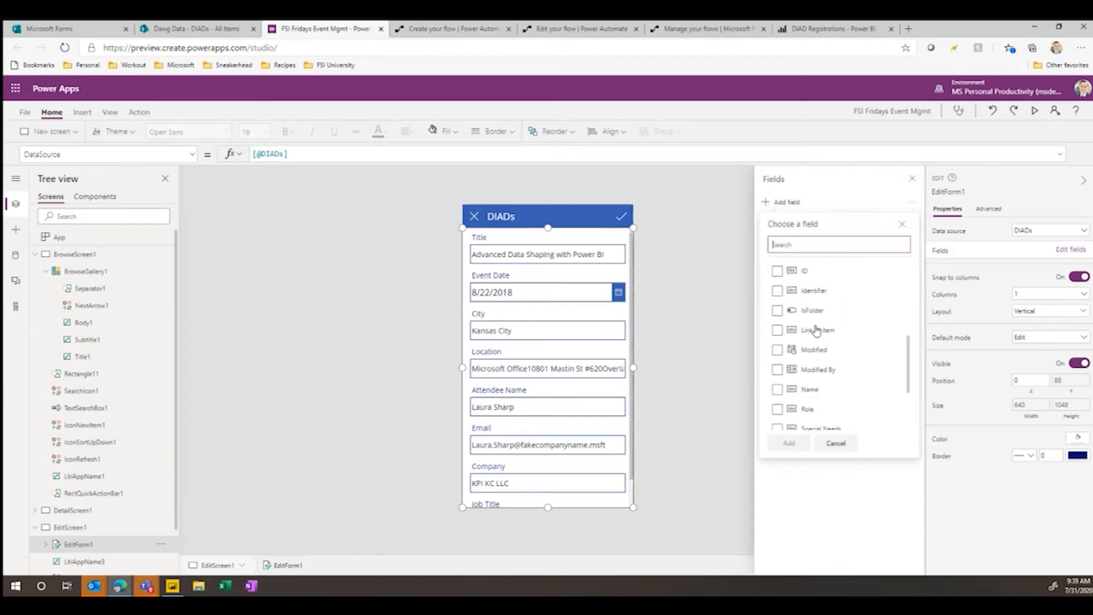
pyautogui.click(777, 350)
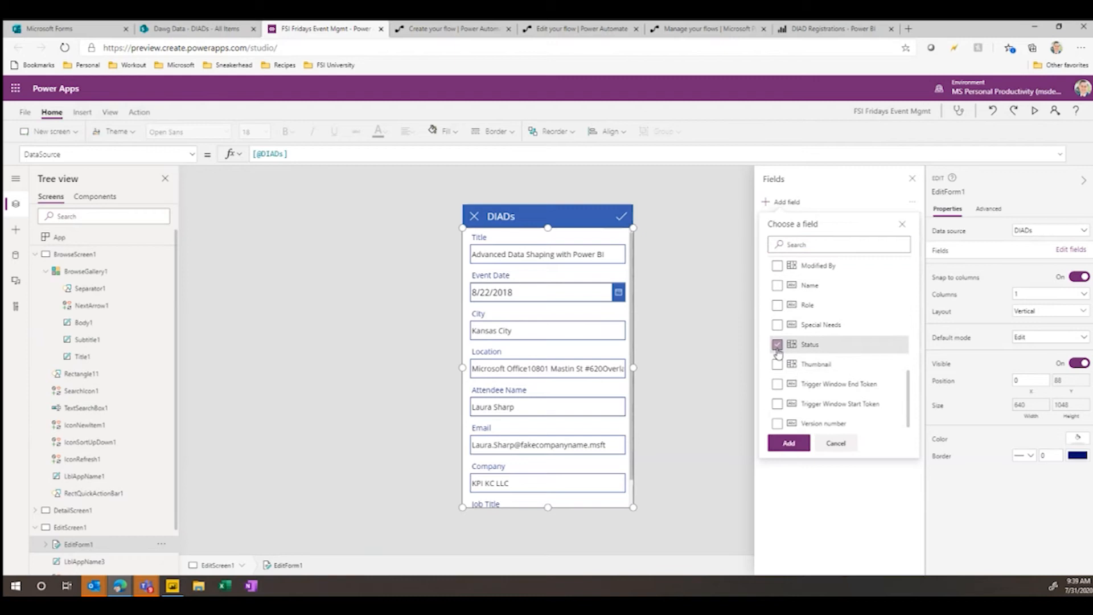
pyautogui.click(793, 445)
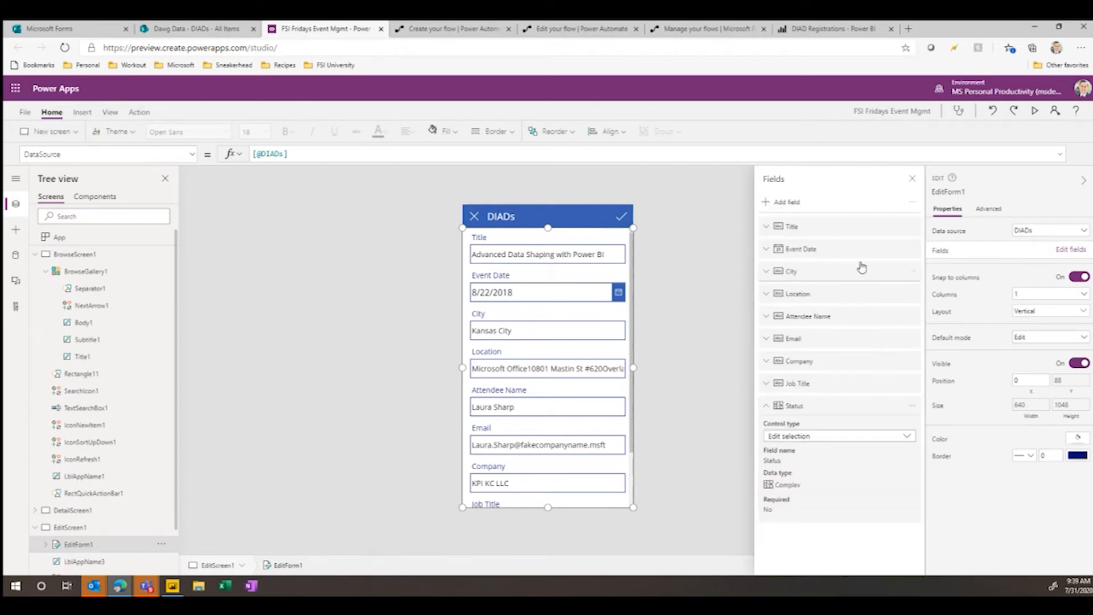
# - Preview the app from the browse screen, look through the attendee list, reverse its sort order and look through it again
pyautogui.click(123, 272)
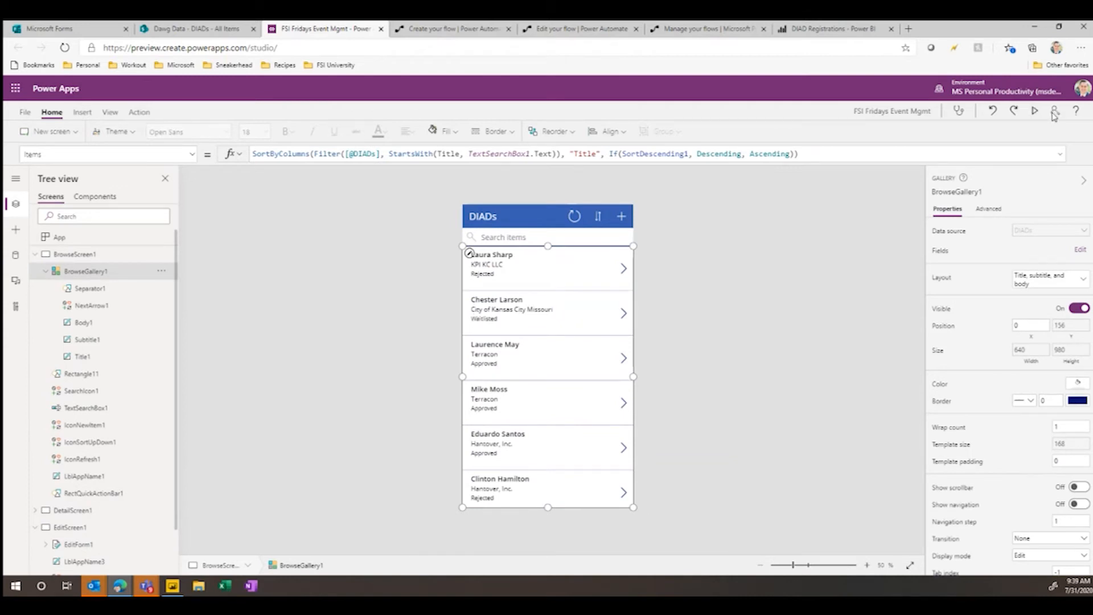
pyautogui.click(1034, 113)
pyautogui.scroll(-15, 504, 173)
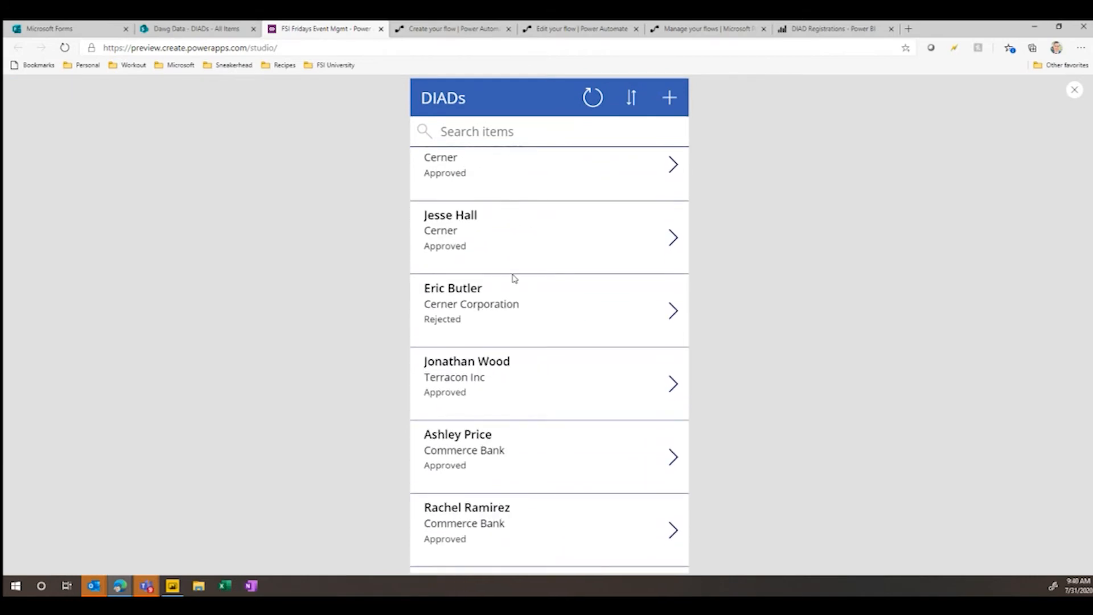
pyautogui.scroll(15, 513, 278)
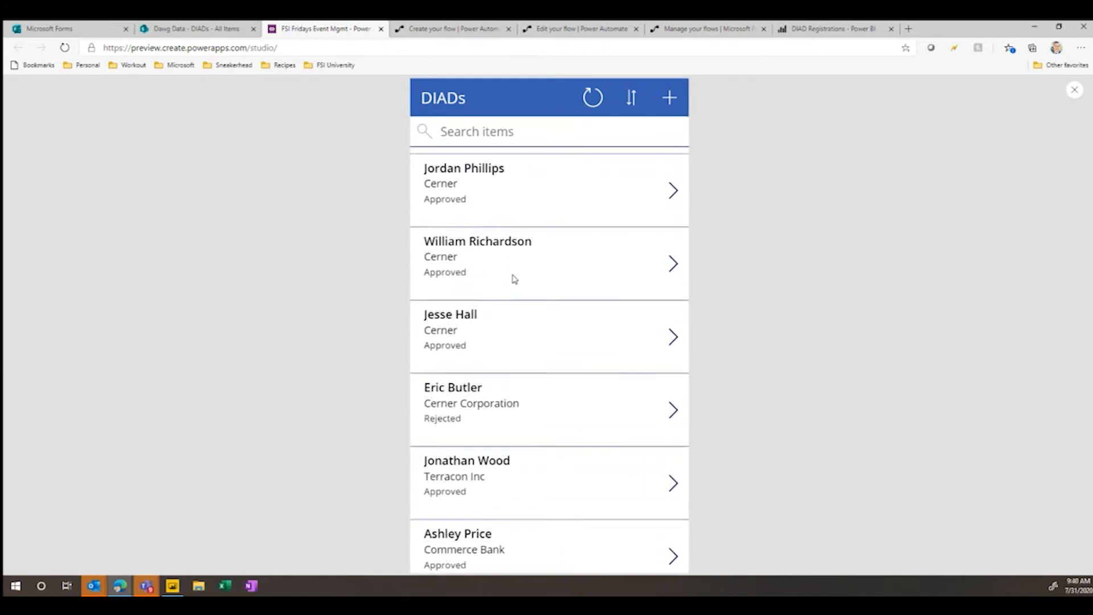
pyautogui.click(632, 98)
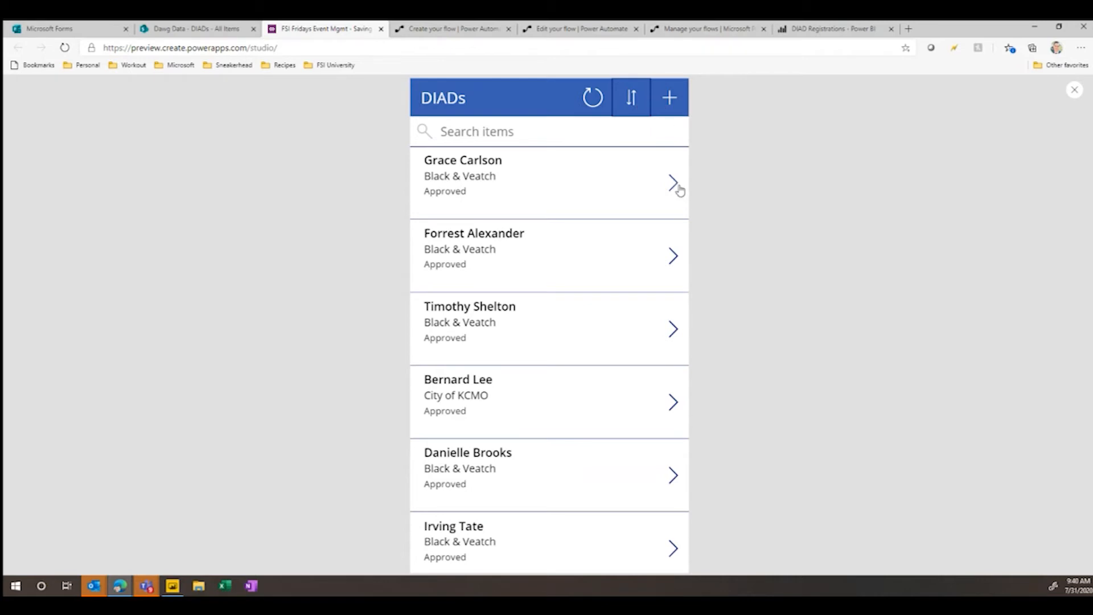
pyautogui.scroll(-5, 666, 197)
pyautogui.scroll(-7, 666, 202)
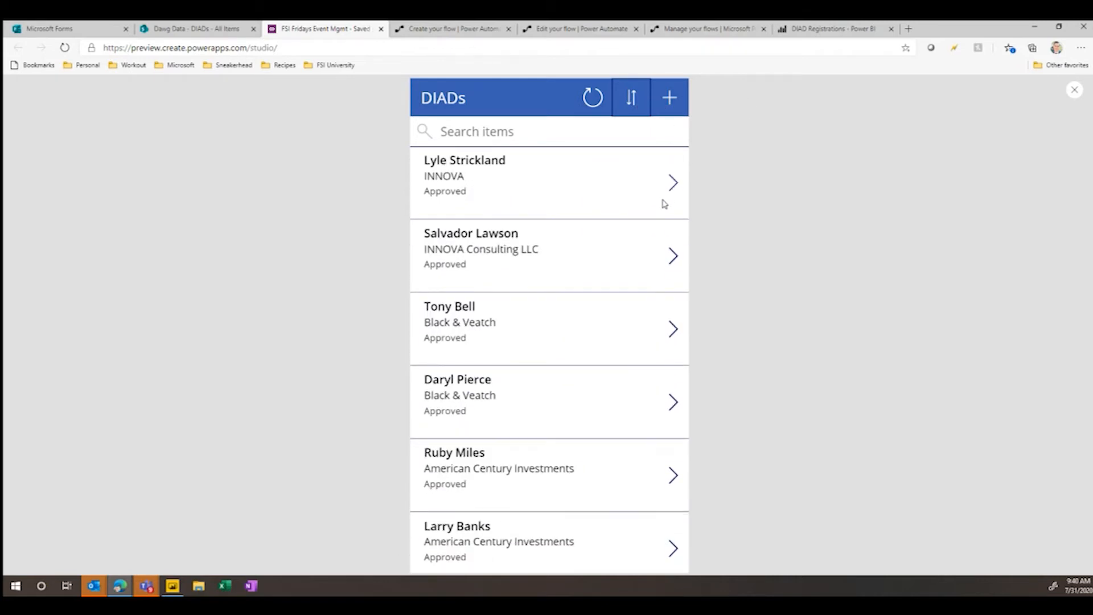
# - Open the CCR attendee's record from the previewed list and review its detail fields through Role
pyautogui.scroll(-10, 675, 390)
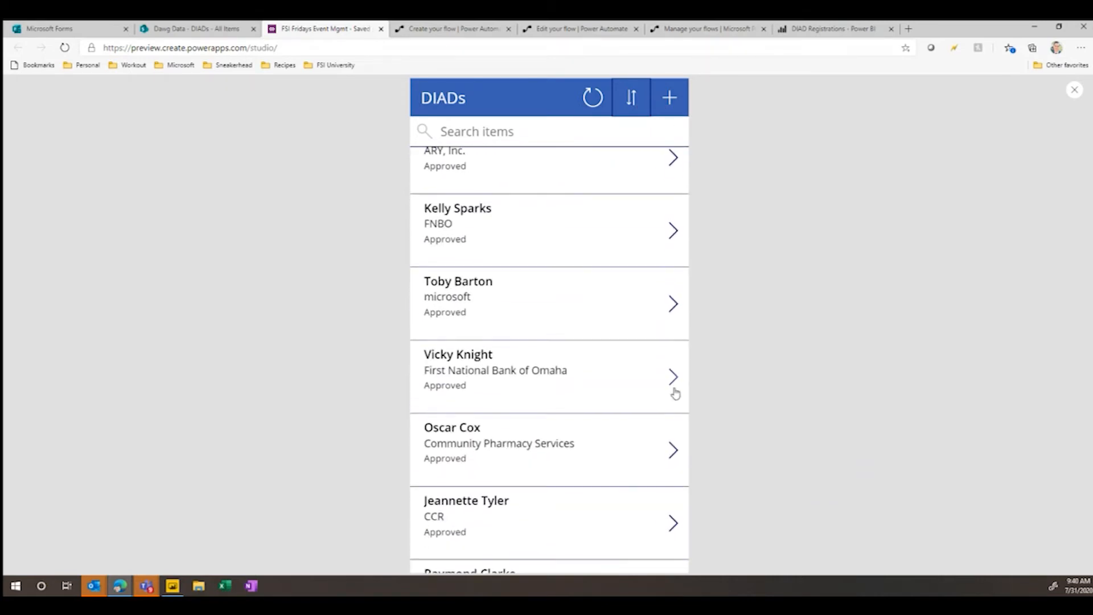
pyautogui.click(673, 267)
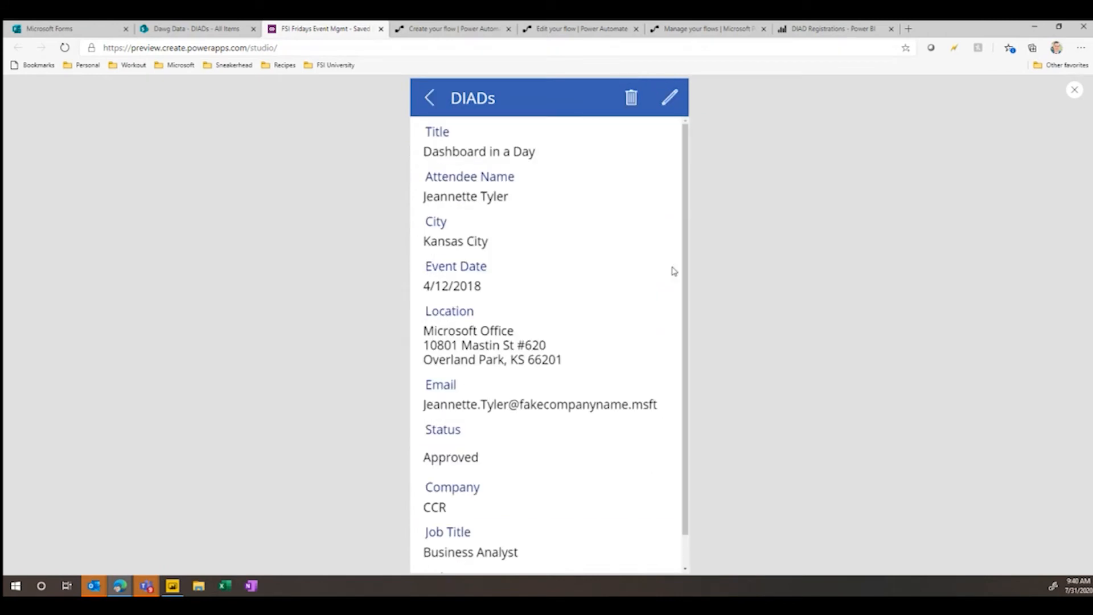
pyautogui.scroll(-1, 496, 513)
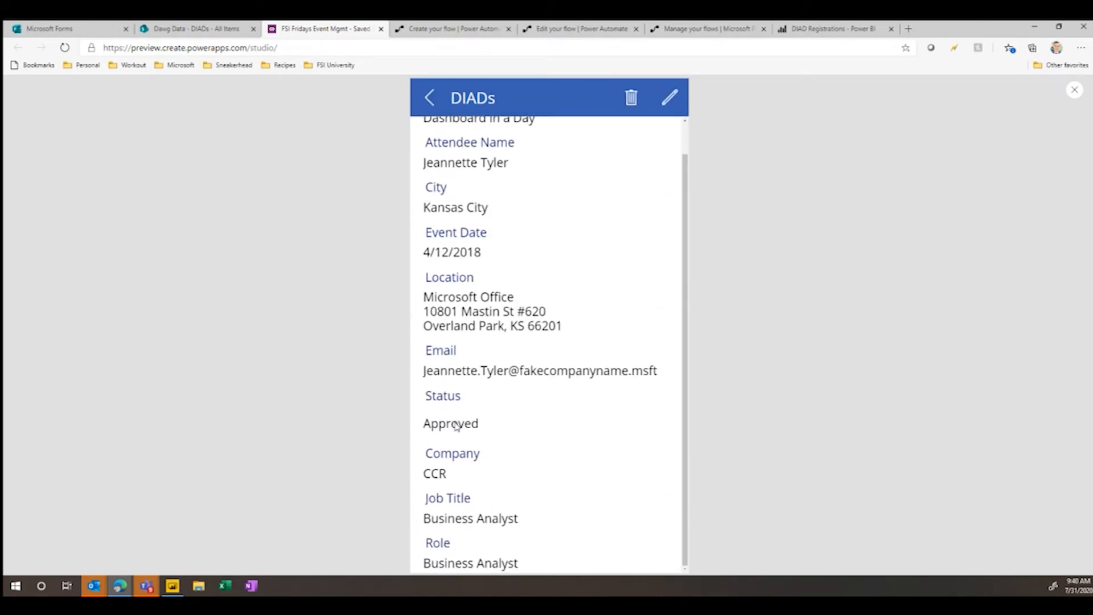
# - Check the Status choice field on the record's edit form, cancel the edit, and close the app preview
pyautogui.click(667, 101)
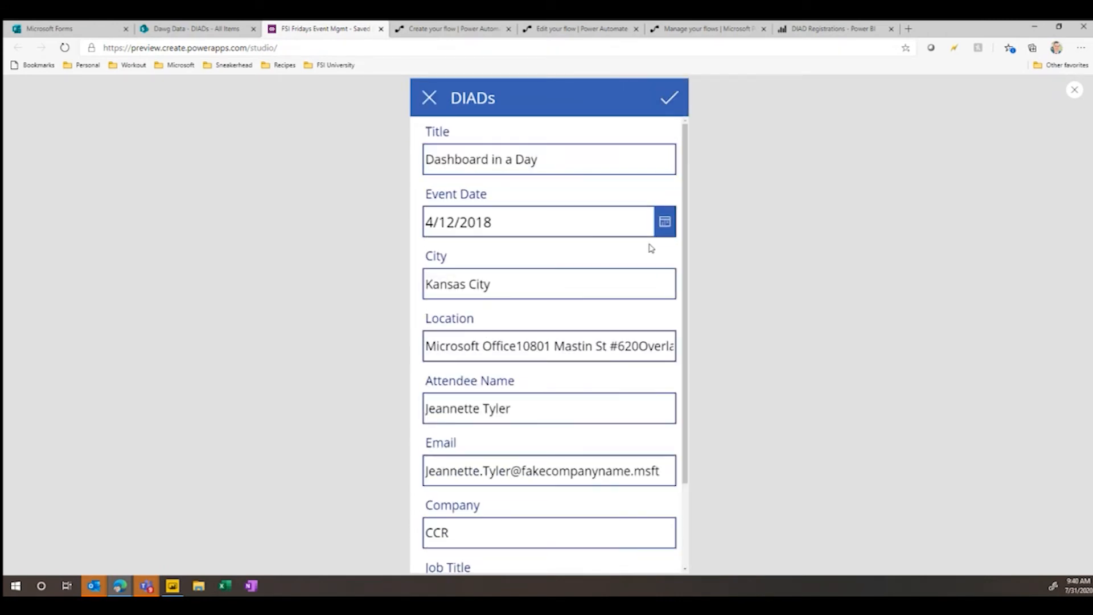
pyautogui.scroll(-2, 605, 310)
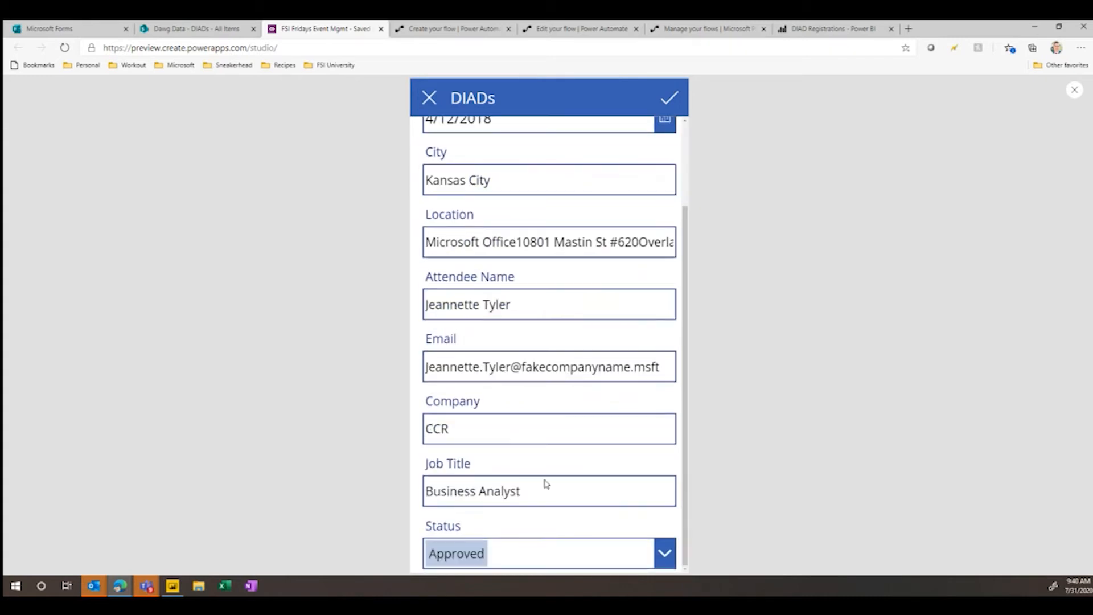
pyautogui.click(663, 554)
pyautogui.click(793, 379)
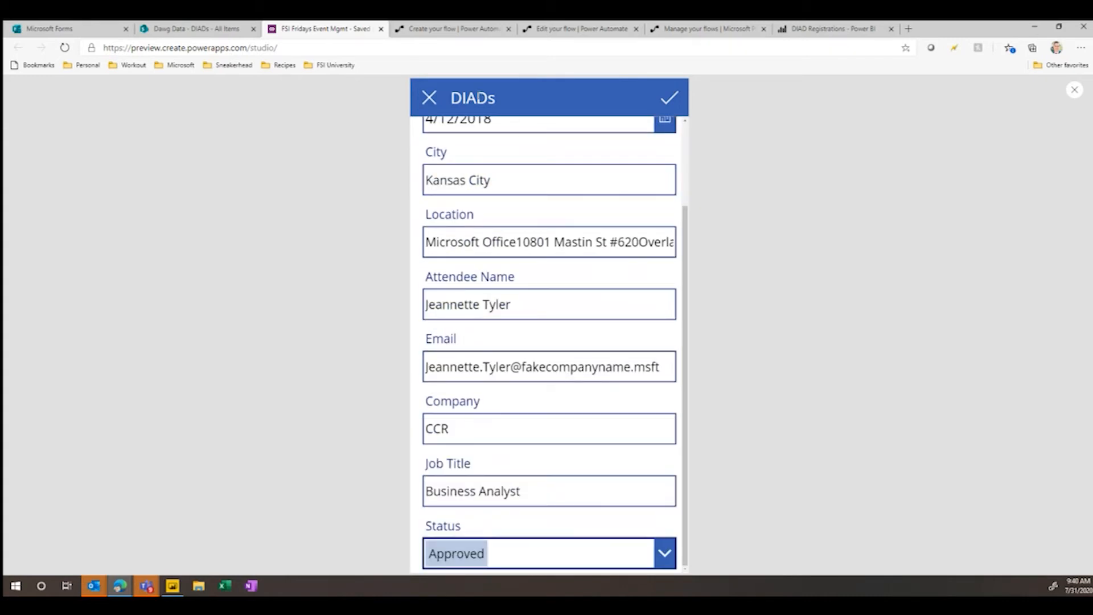
pyautogui.click(430, 99)
pyautogui.click(429, 98)
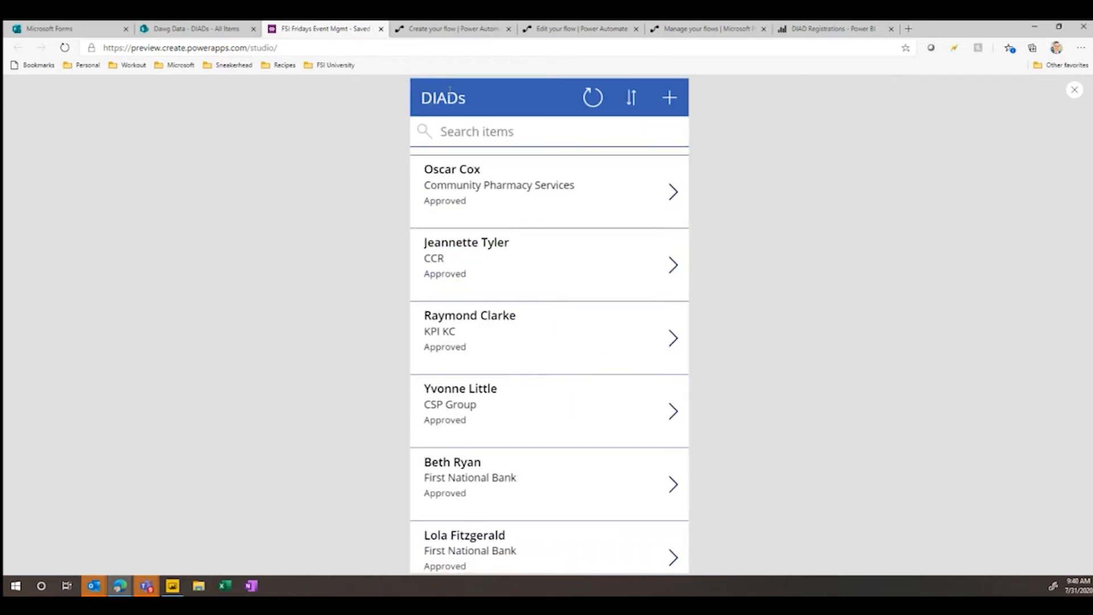
pyautogui.click(1075, 92)
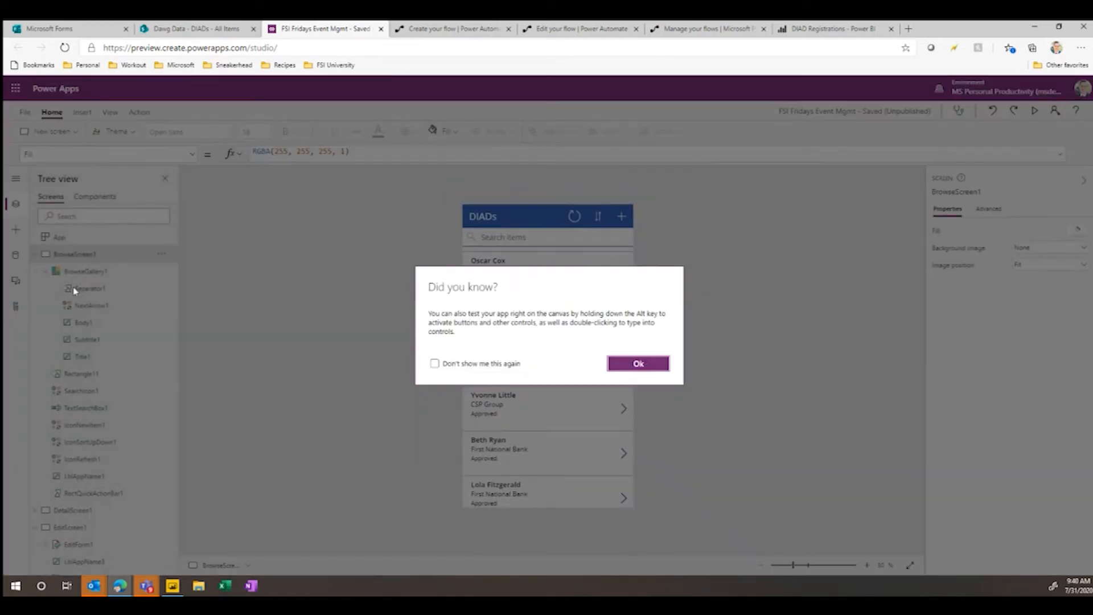
pyautogui.click(638, 363)
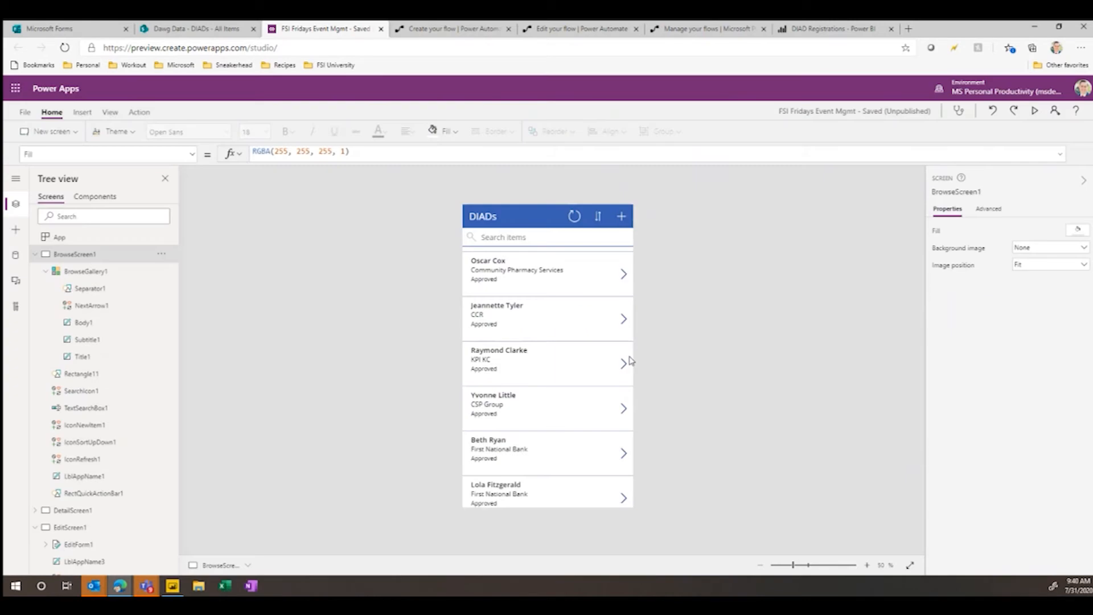
# - Save and publish the current version of FSI Fridays Event Mgmt, and return to the app's design canvas
pyautogui.click(25, 114)
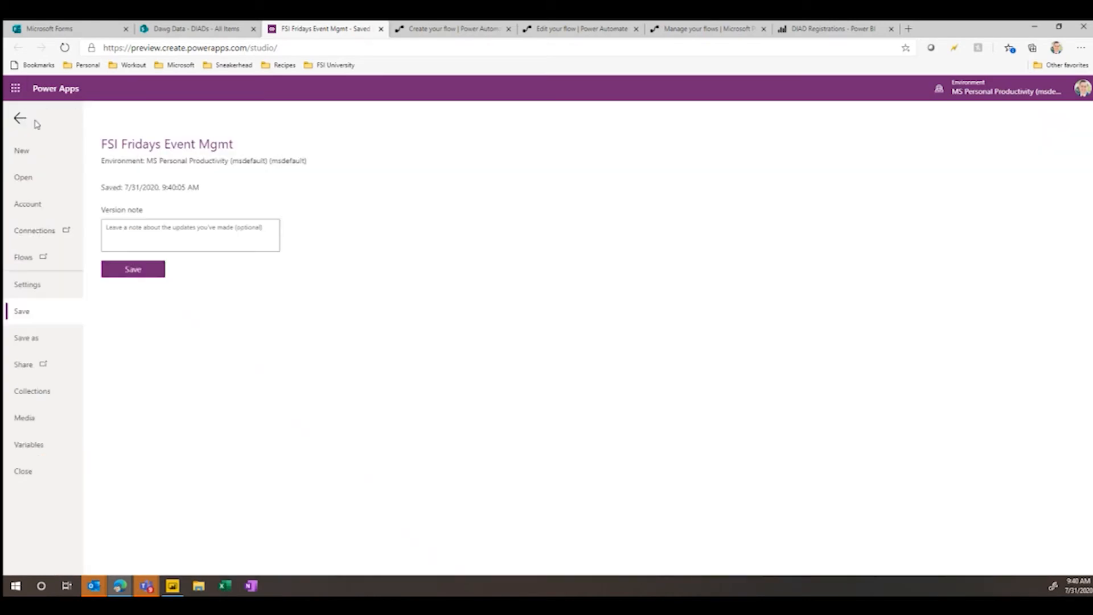
pyautogui.click(134, 272)
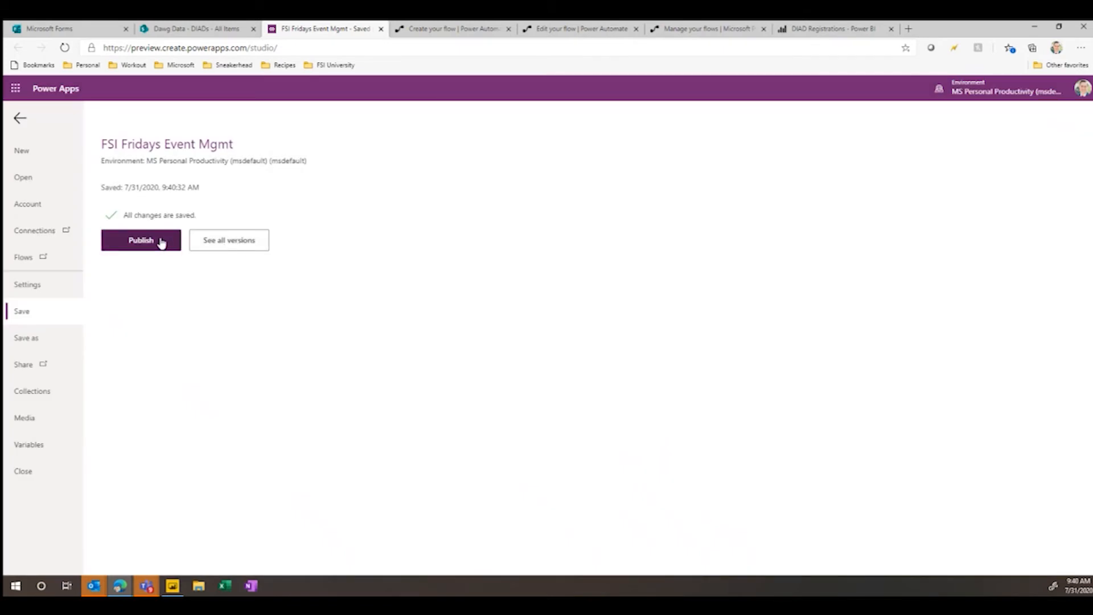
pyautogui.click(161, 242)
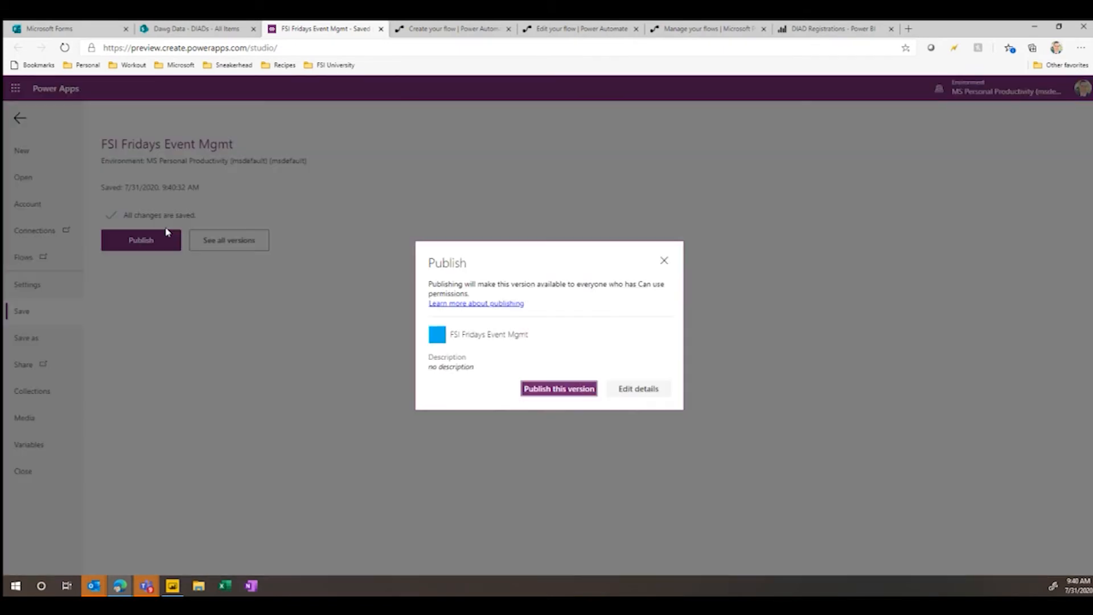
pyautogui.click(575, 389)
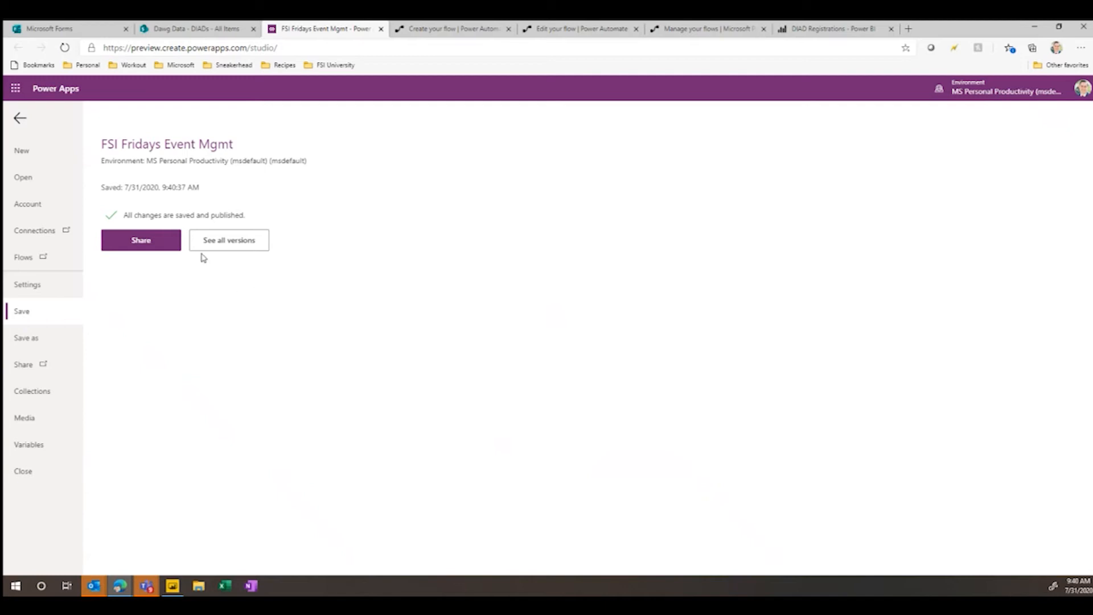
pyautogui.click(23, 124)
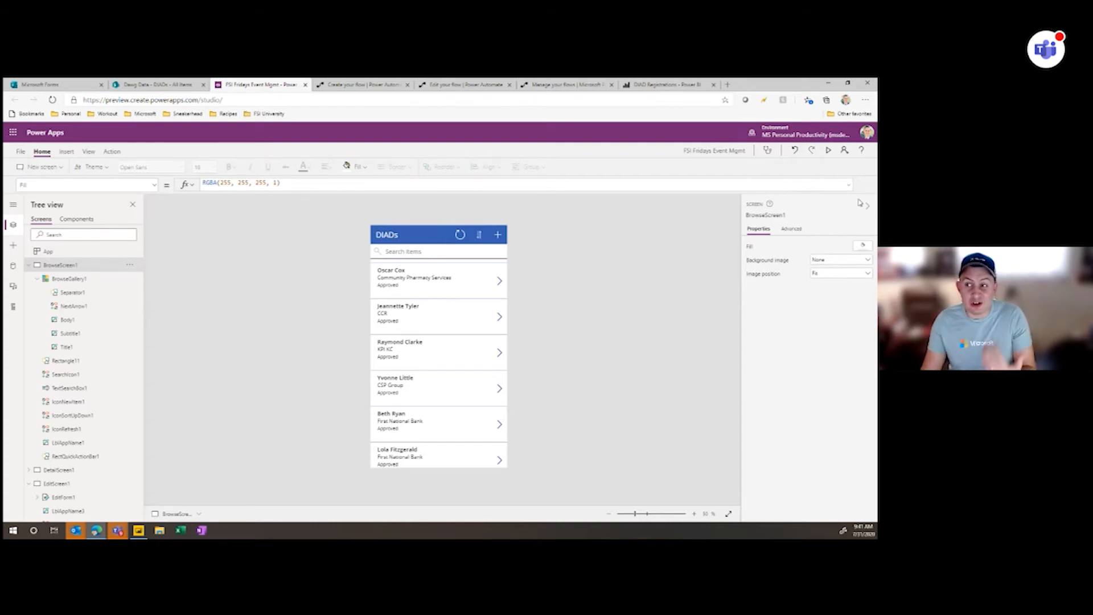
pyautogui.click(870, 136)
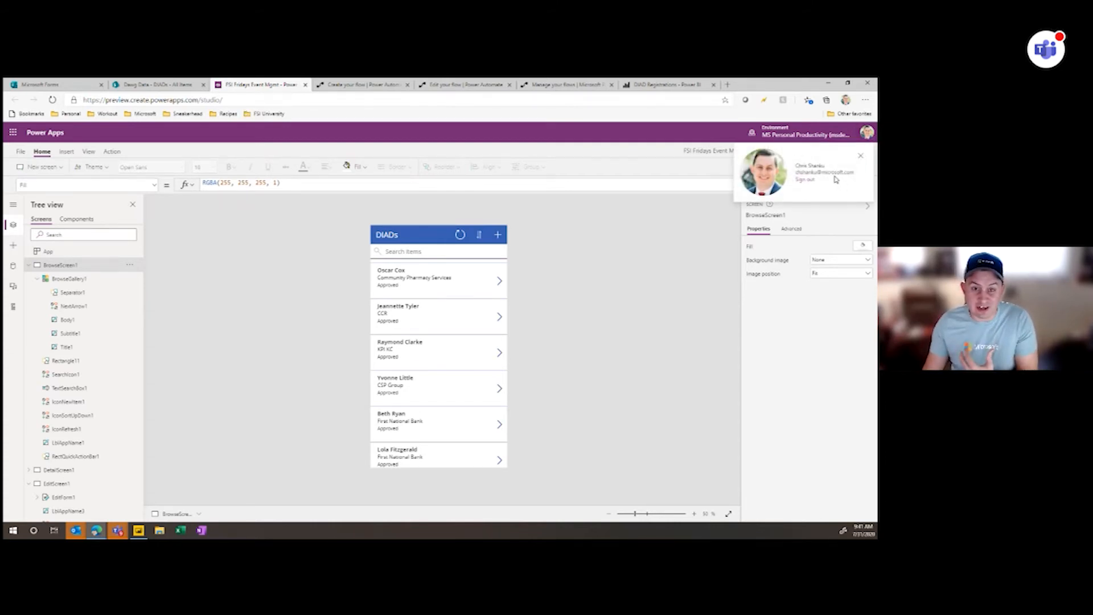
pyautogui.click(643, 256)
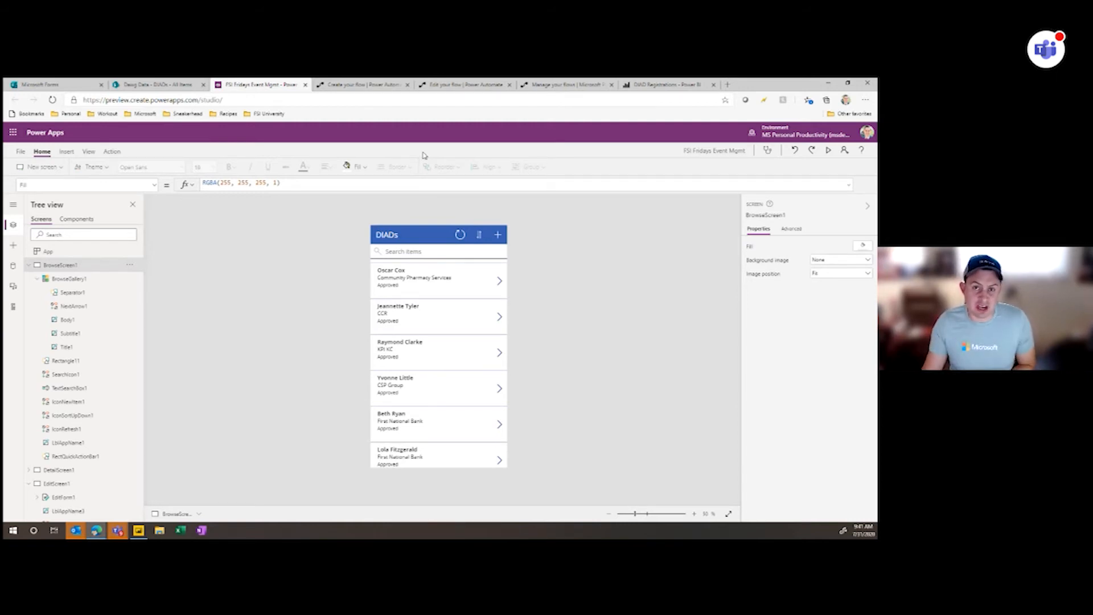
# - Switch to Power Automate, open the Manage Attendance team flow for editing, and expand its item created or modified trigger
pyautogui.click(465, 85)
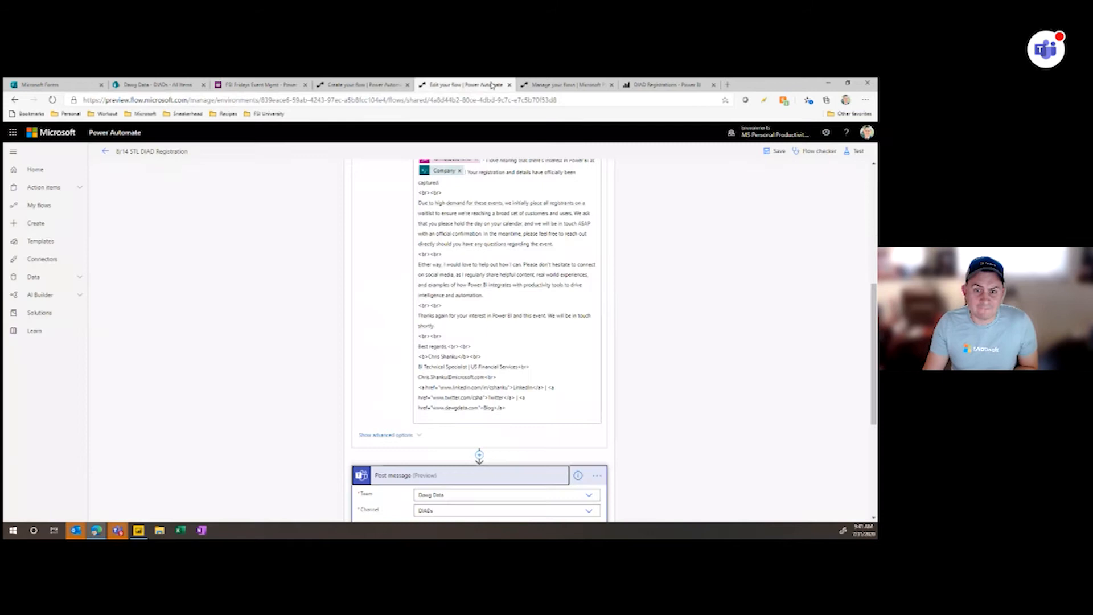
pyautogui.click(574, 84)
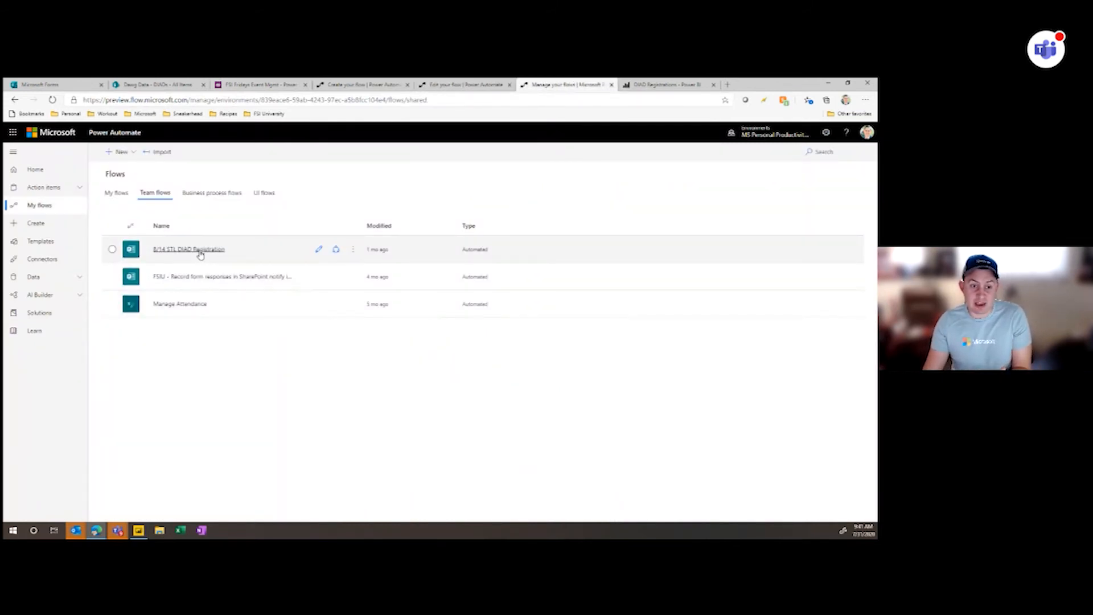
pyautogui.click(317, 304)
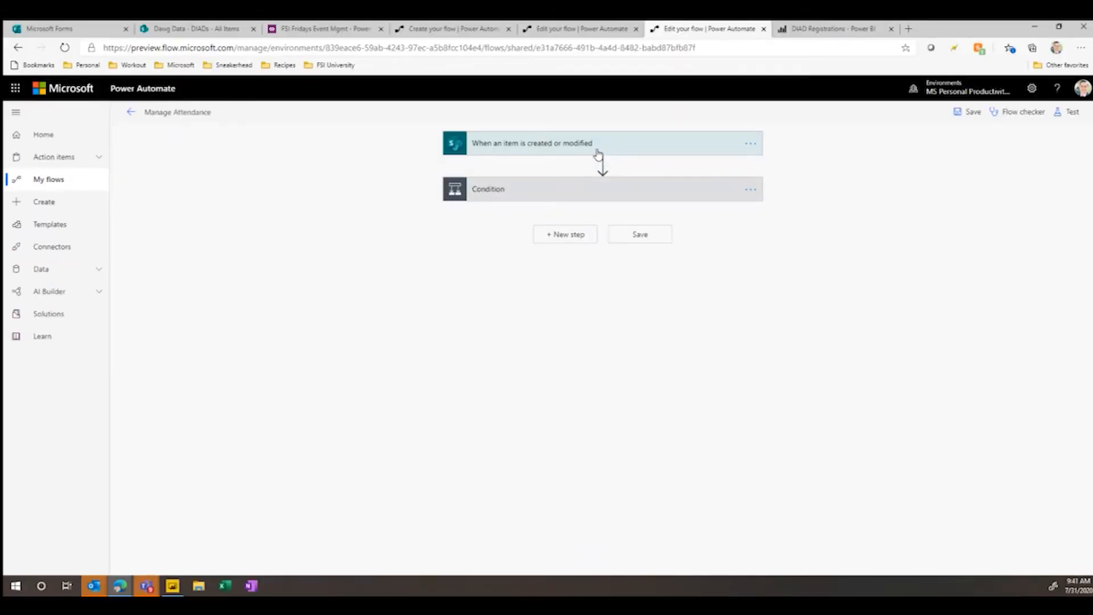
pyautogui.click(601, 147)
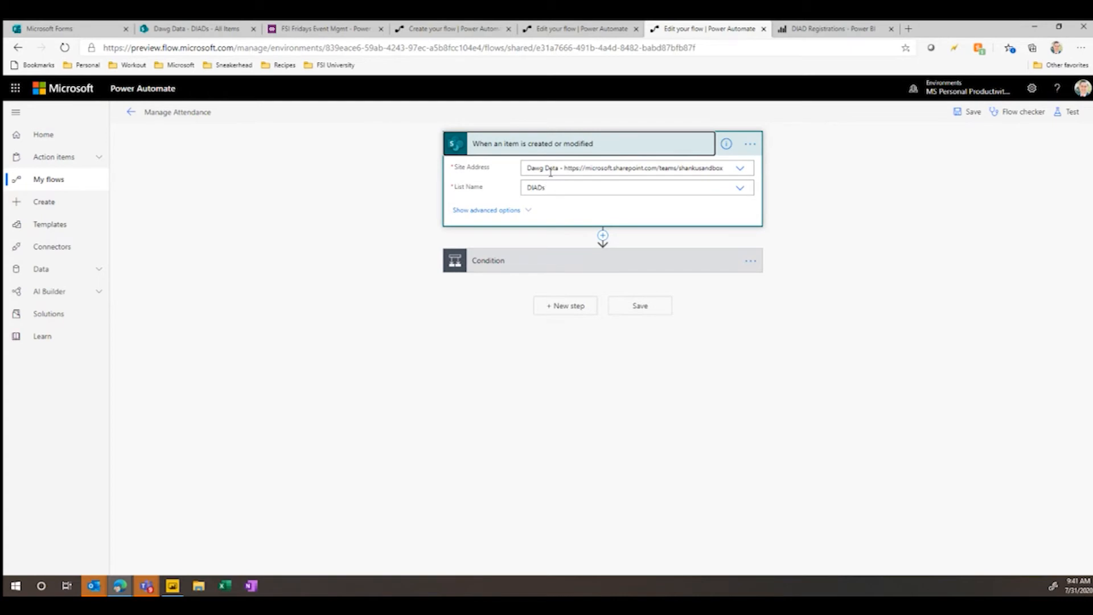
# - View the DIADs SharePoint list's Power Automate options for creating a flow, and return to the Manage Attendance flow
pyautogui.click(210, 29)
pyautogui.click(464, 138)
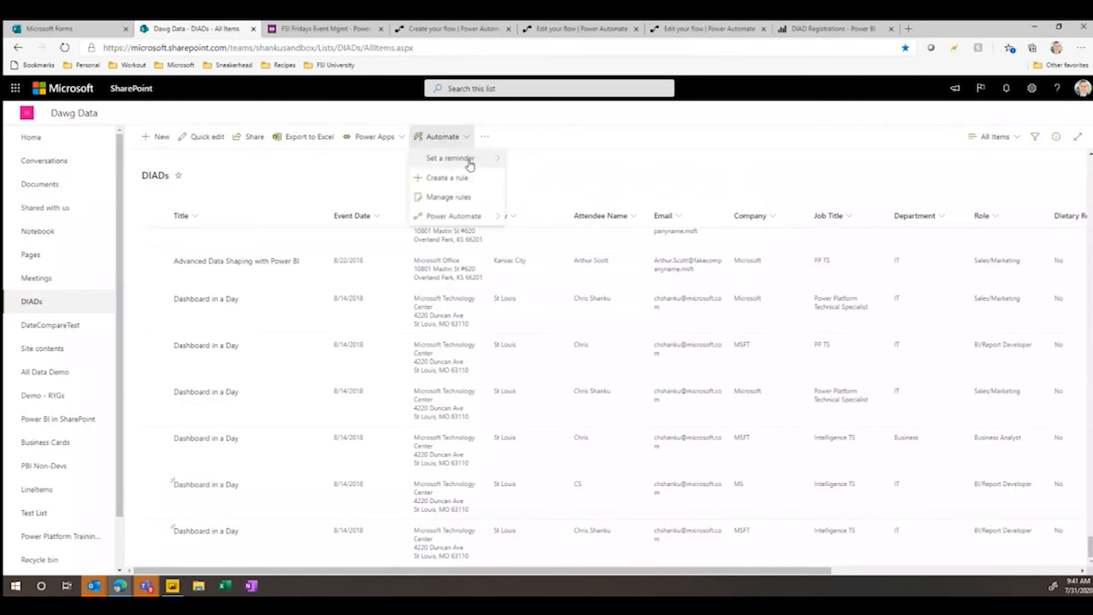
pyautogui.moveTo(481, 216)
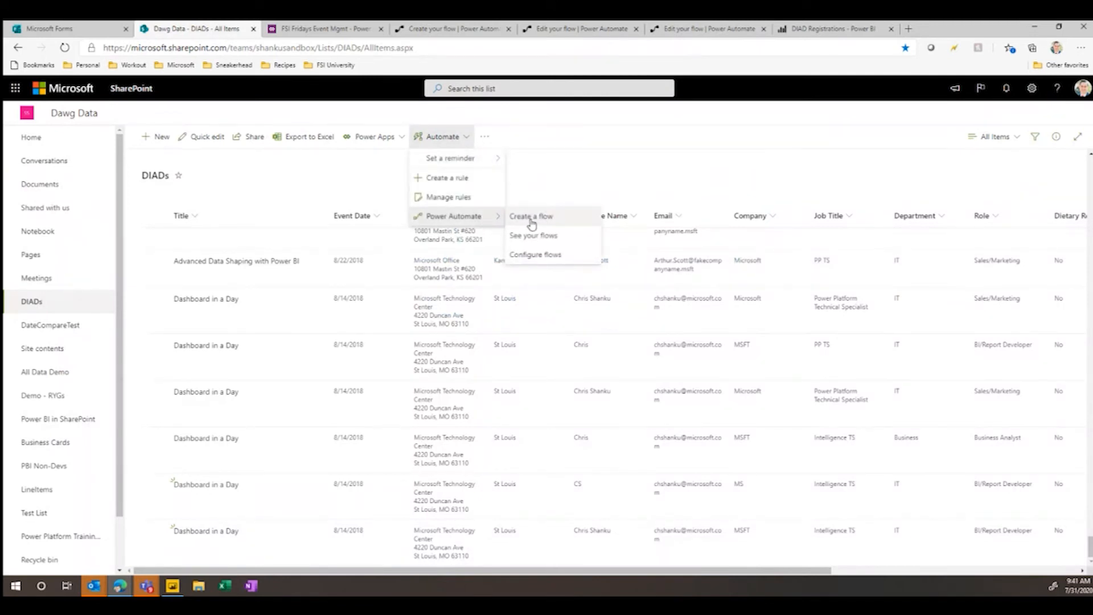
pyautogui.click(686, 33)
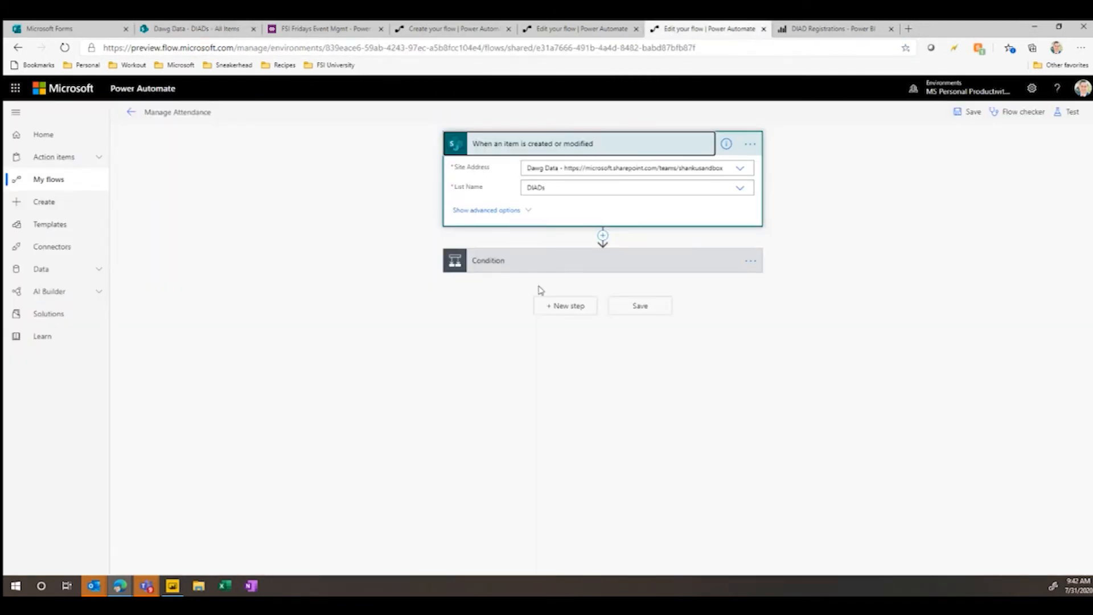
# - Examine the flow's Status condition and the approval email in its If yes branch, and collapse that branch
pyautogui.click(554, 264)
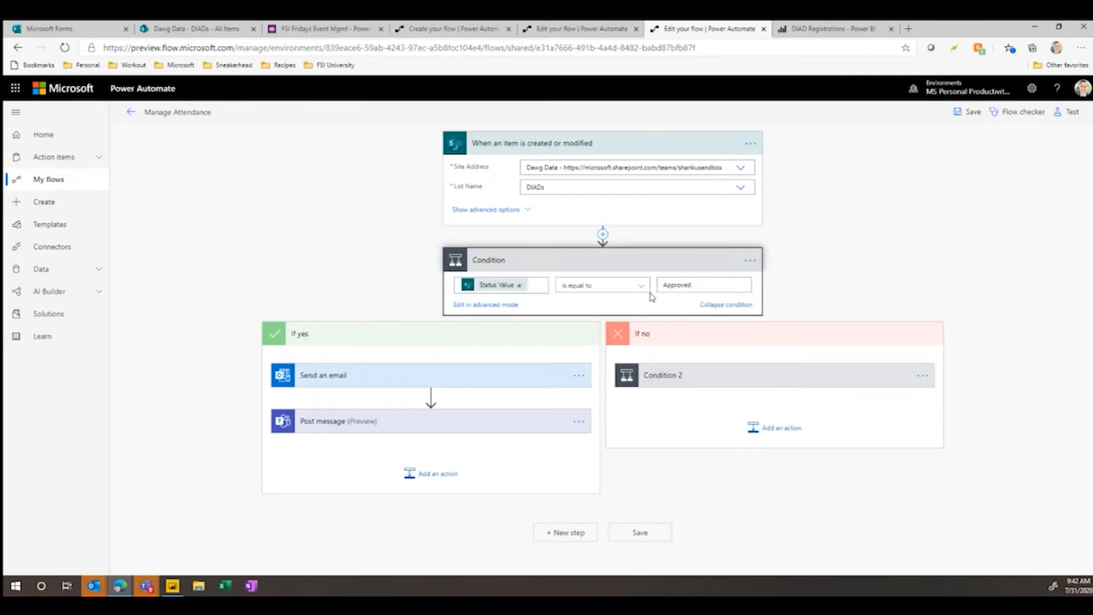
pyautogui.click(398, 377)
pyautogui.scroll(-6, 415, 455)
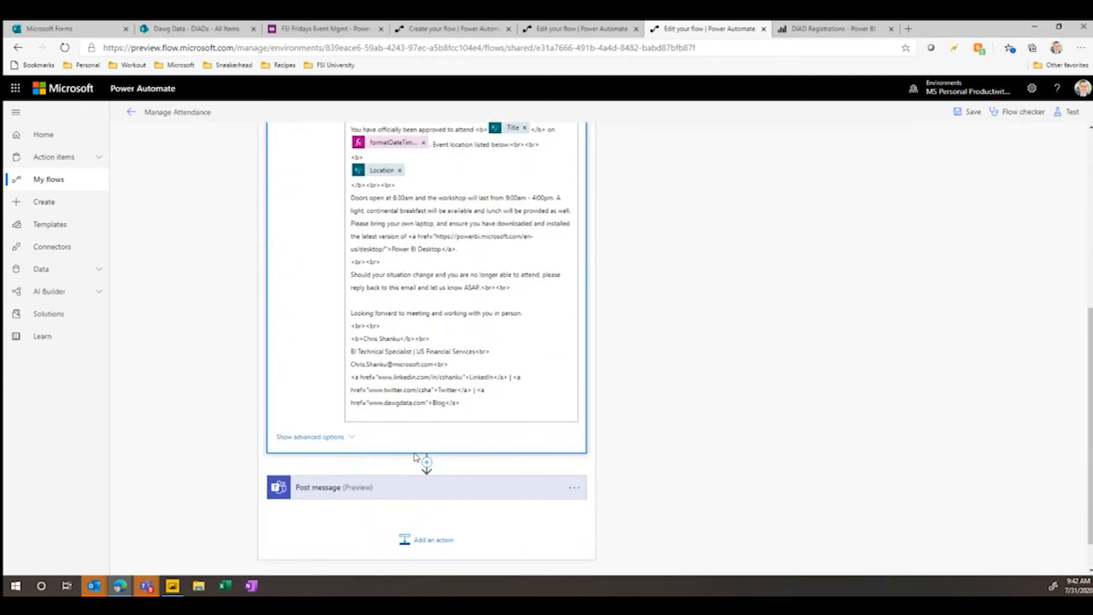
pyautogui.scroll(6, 416, 455)
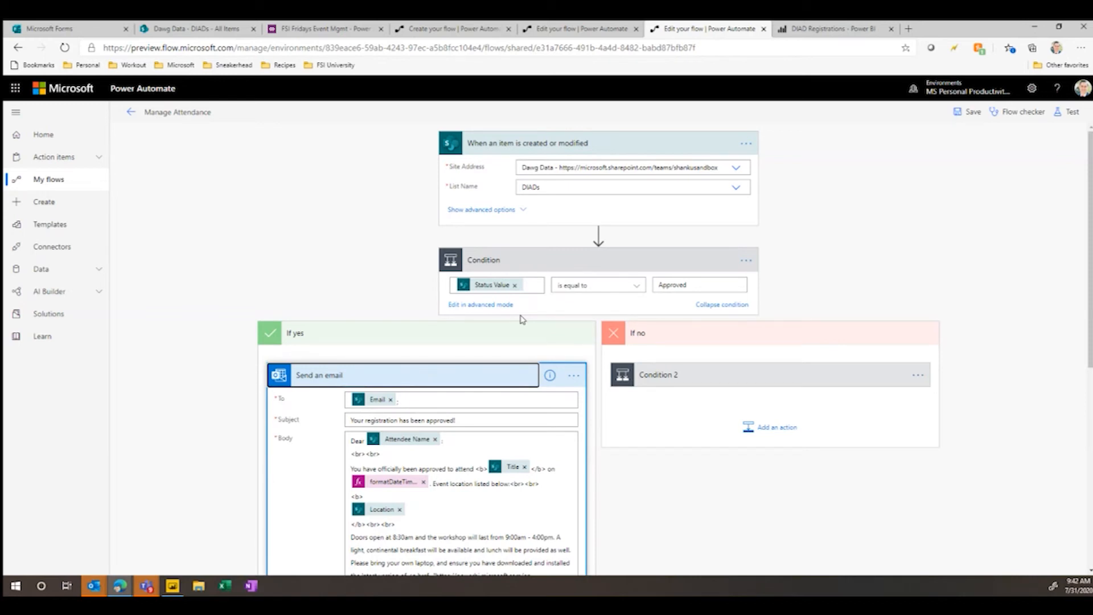
pyautogui.click(440, 340)
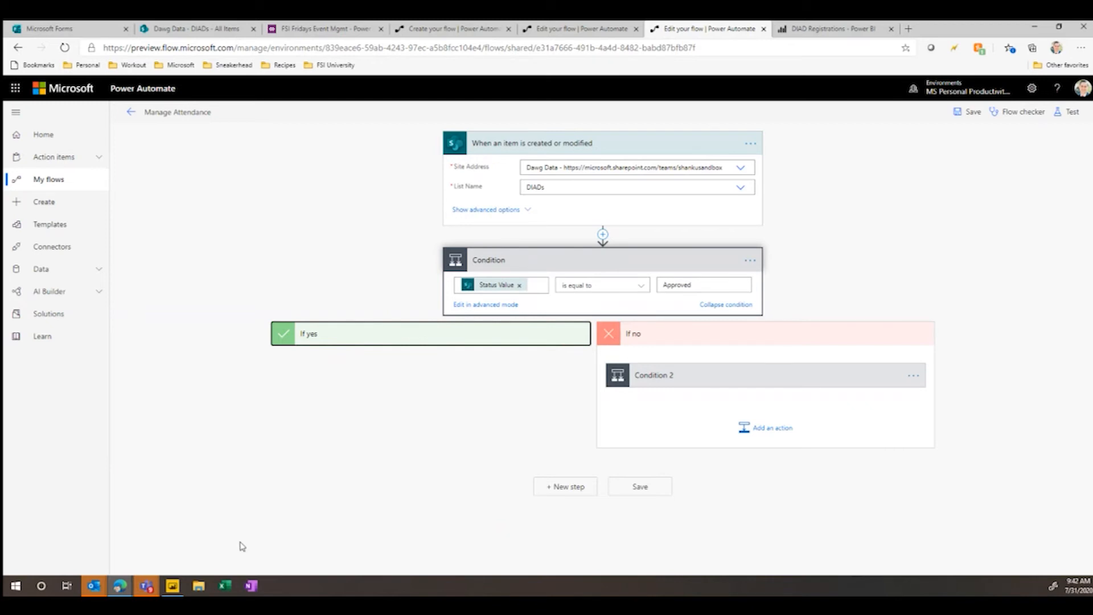
# - Switch to the Event Management report in Power BI Desktop and dismiss the auto-recovery notice
pyautogui.click(172, 586)
pyautogui.moveTo(502, 378)
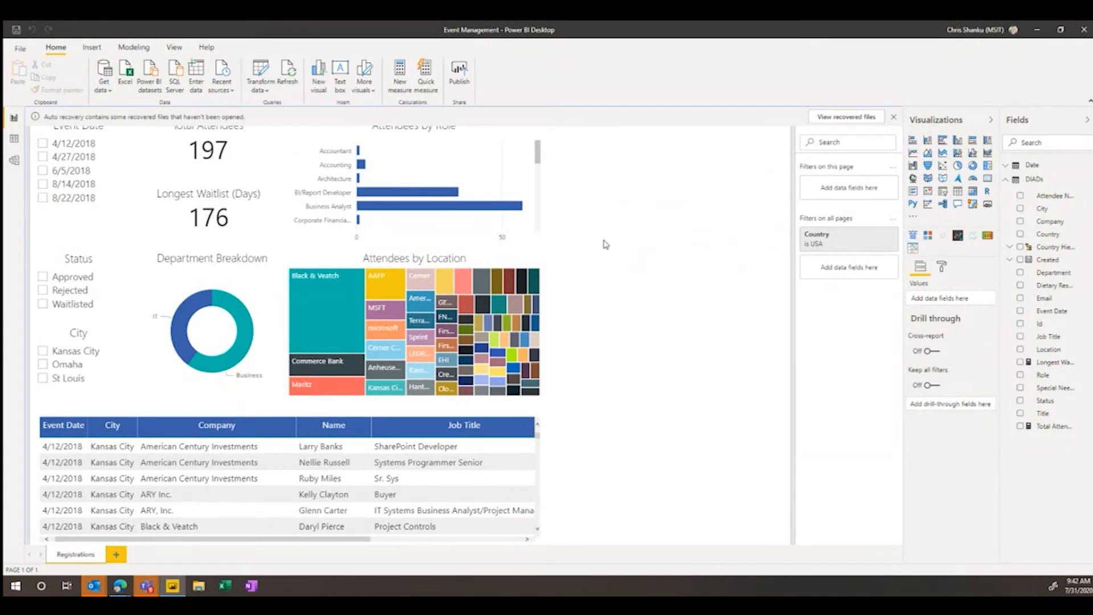
pyautogui.click(894, 117)
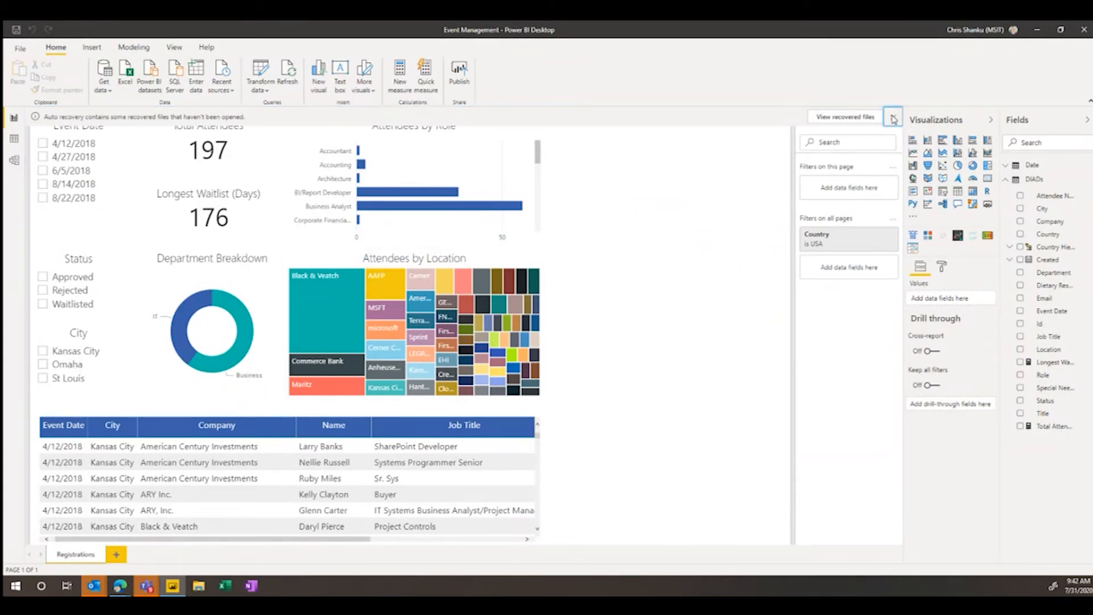
pyautogui.click(656, 336)
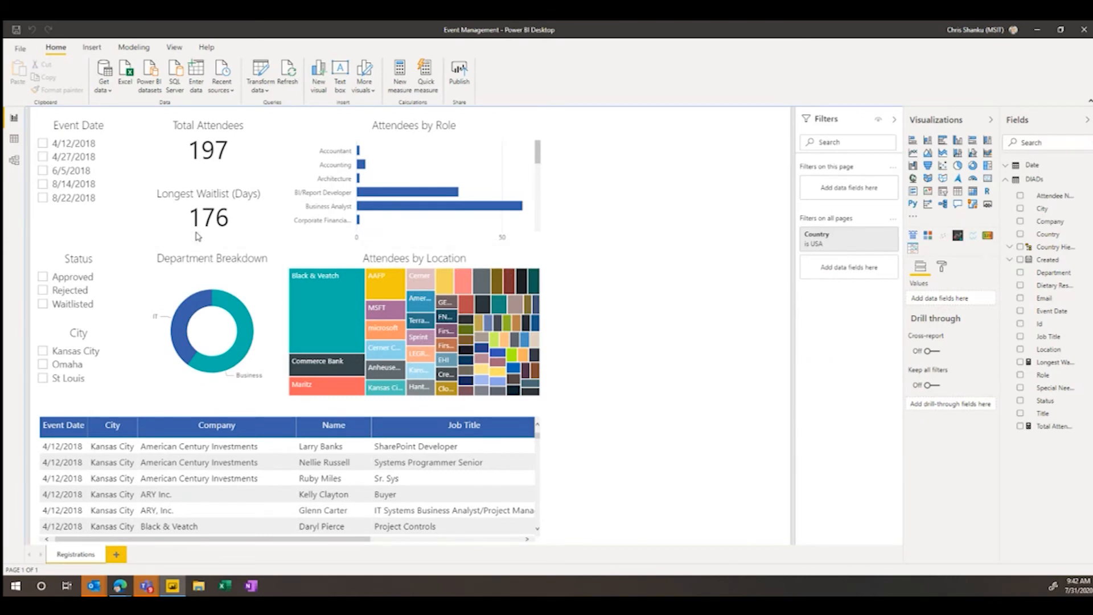
# - Filter the report to the 8/22/2018 event and Waitlisted status to view those attendees, and clear both filters
pyautogui.click(43, 198)
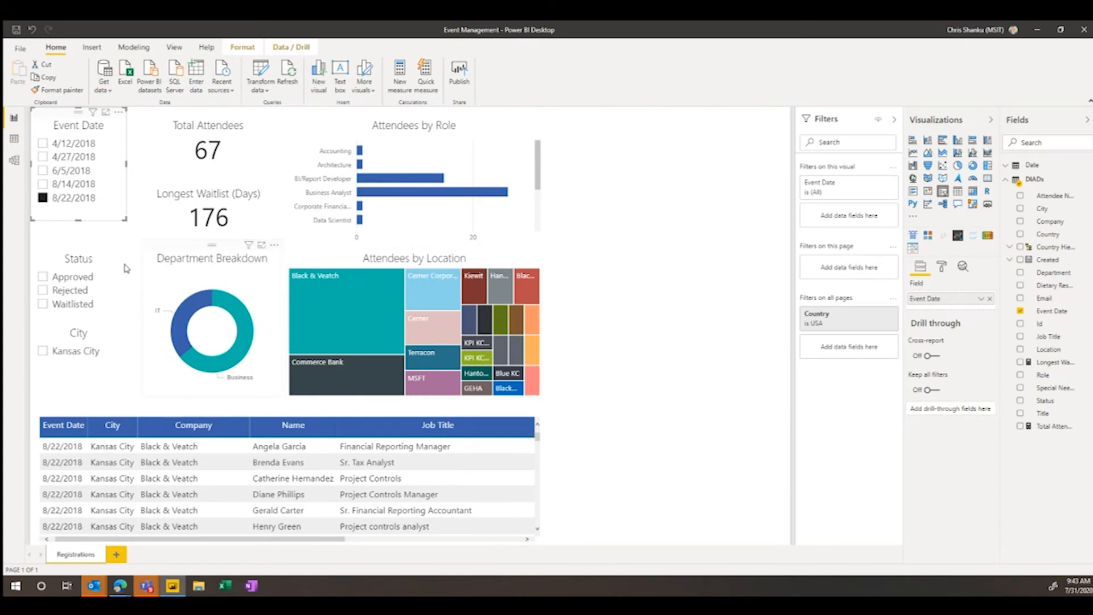
pyautogui.click(42, 304)
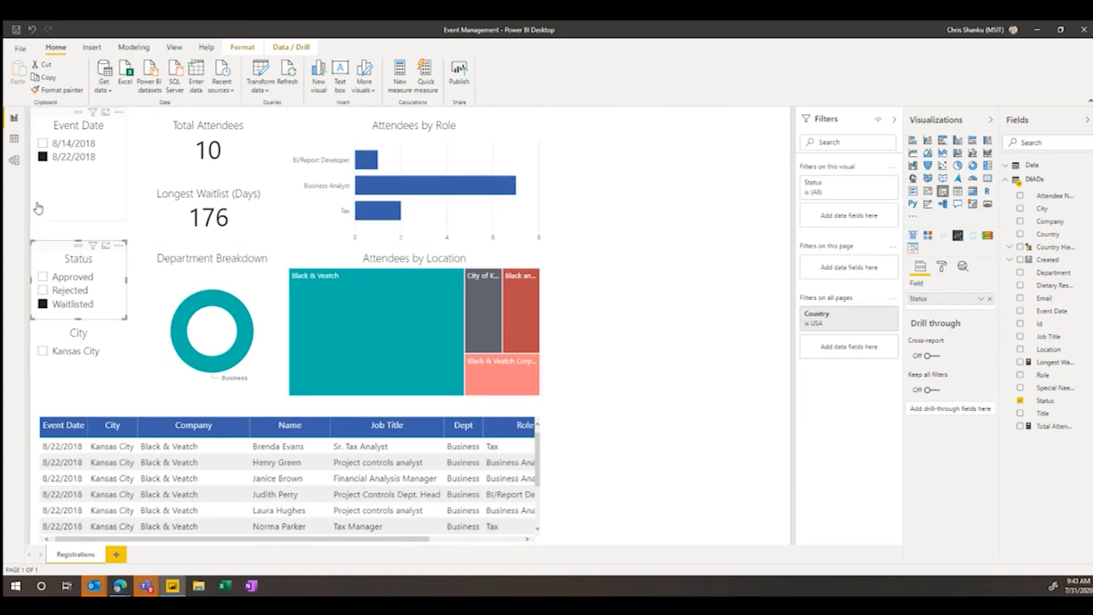
pyautogui.click(42, 304)
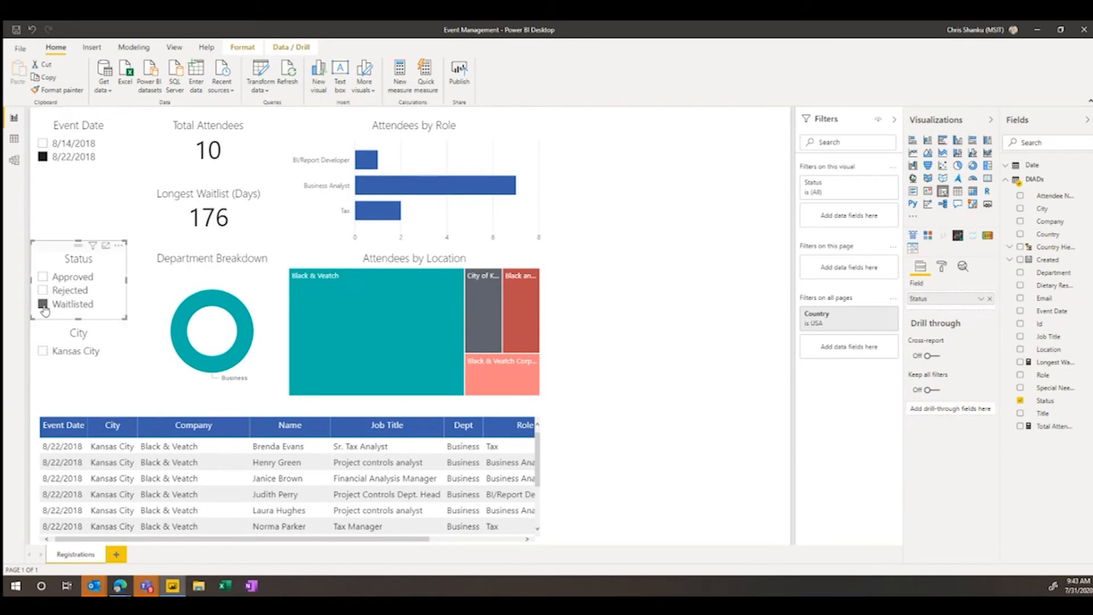
pyautogui.click(42, 198)
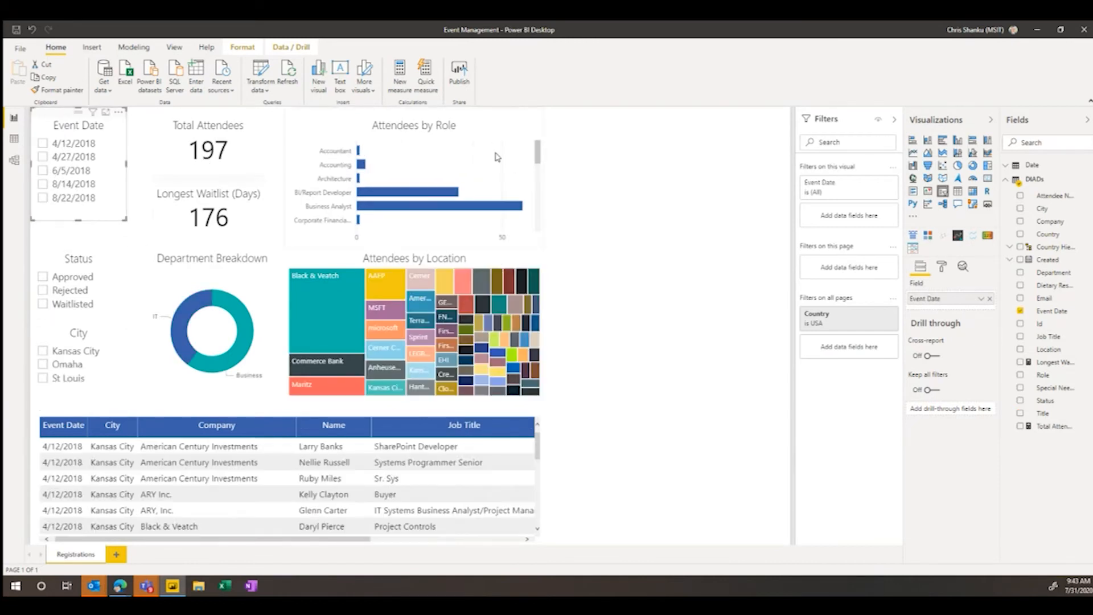
# - Add a PowerApps for Power BI visual in the blank area beside the charts, stretched to the page's full height
pyautogui.click(714, 149)
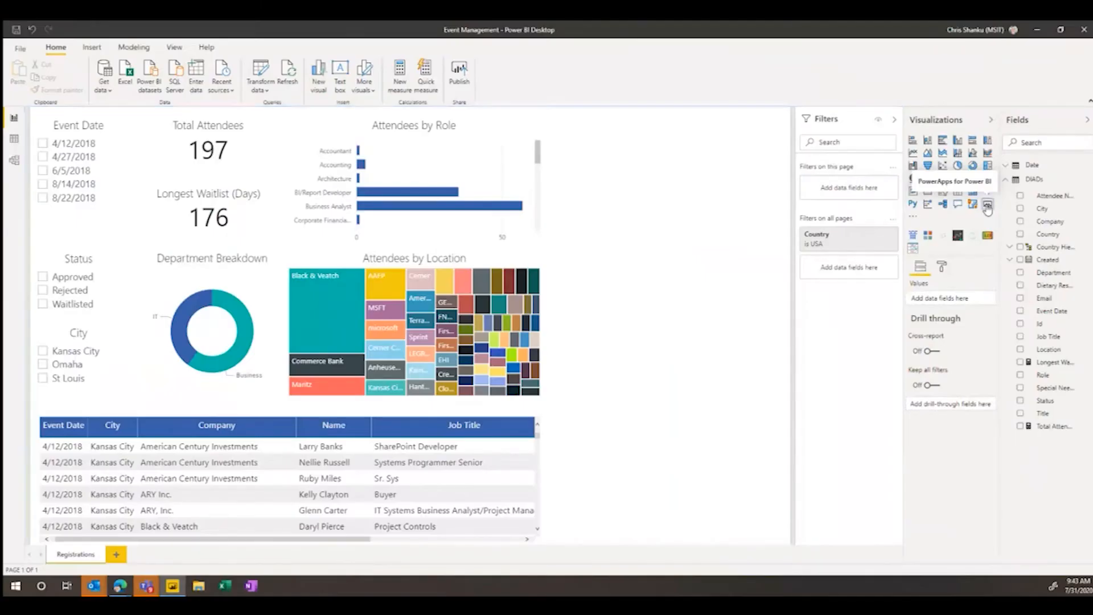
pyautogui.click(949, 205)
pyautogui.moveTo(669, 248); pyautogui.dragTo(686, 546)
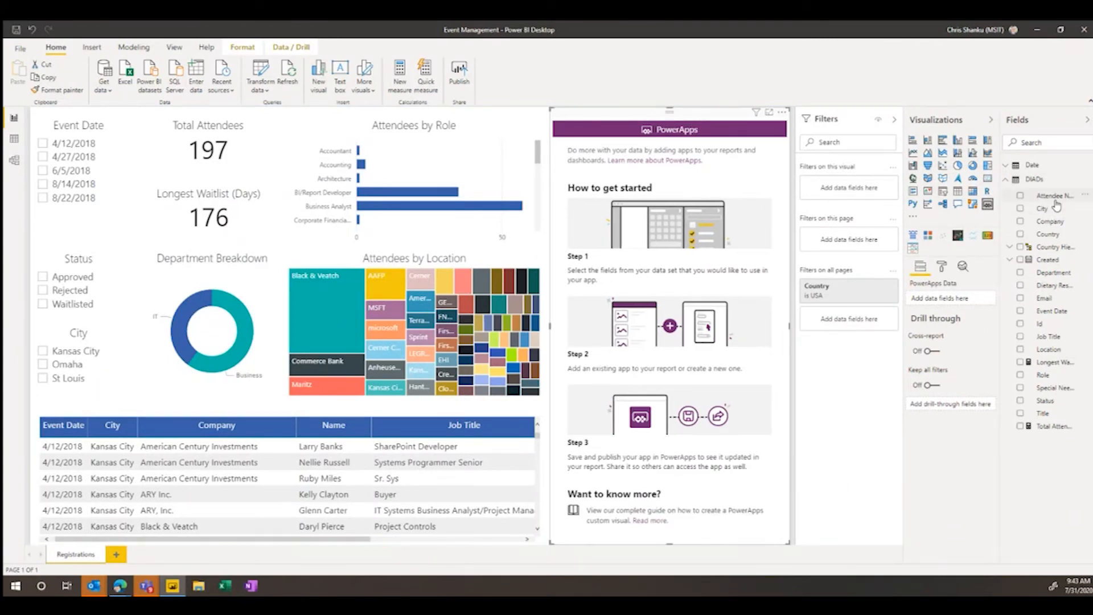
# - Add the Attendee Name and Email fields to the PowerApps visual, and add City as a page-level filter
pyautogui.moveTo(1052, 197); pyautogui.dragTo(655, 247)
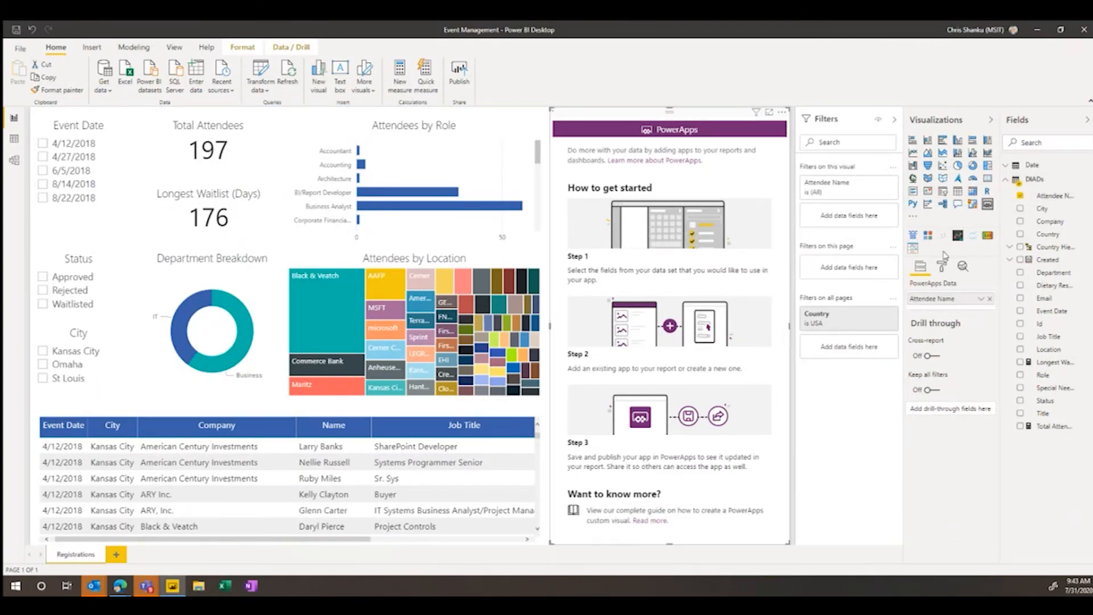
pyautogui.moveTo(1045, 210); pyautogui.dragTo(701, 255)
pyautogui.moveTo(1048, 299); pyautogui.dragTo(952, 312)
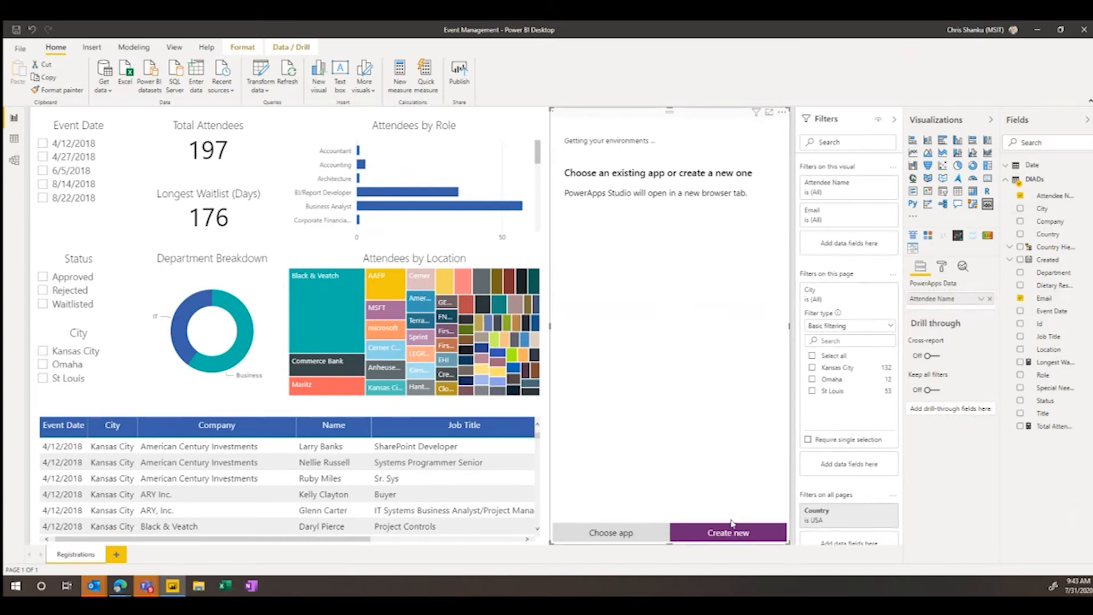
# - Connect the existing FSI Fridays Event Mgmt app to the visual, skip opening PowerApps Studio, and dismiss the sharing notice
pyautogui.click(629, 537)
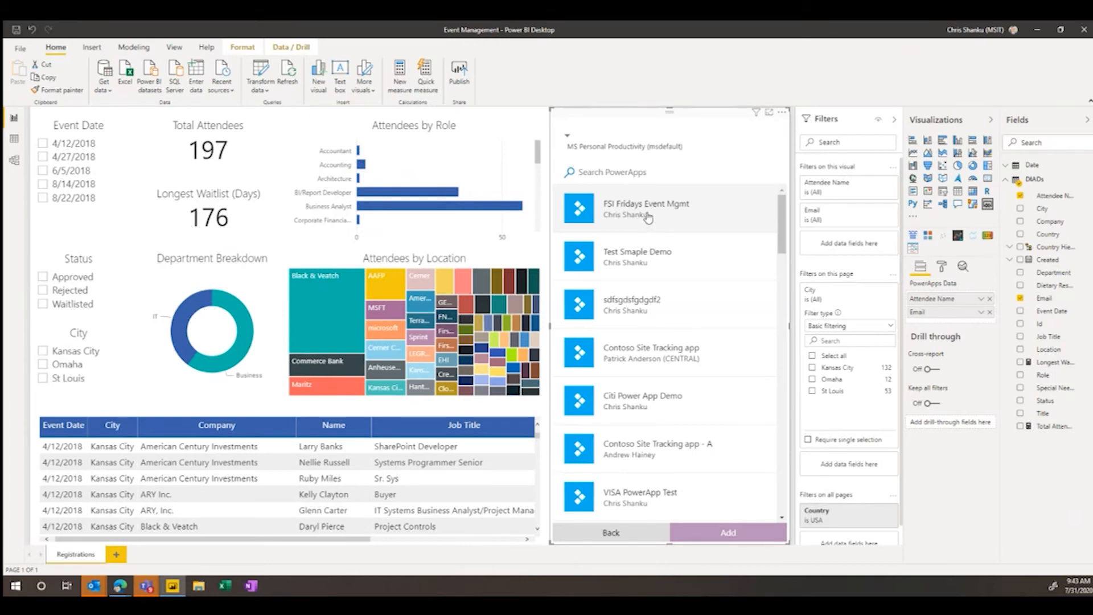
pyautogui.click(644, 217)
pyautogui.click(738, 534)
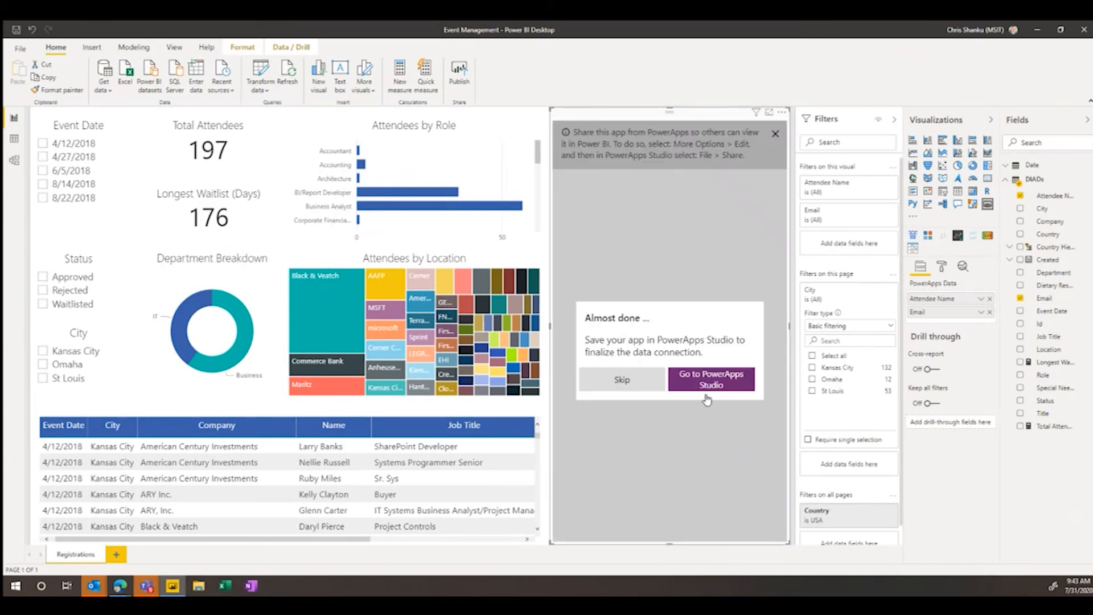
pyautogui.click(640, 382)
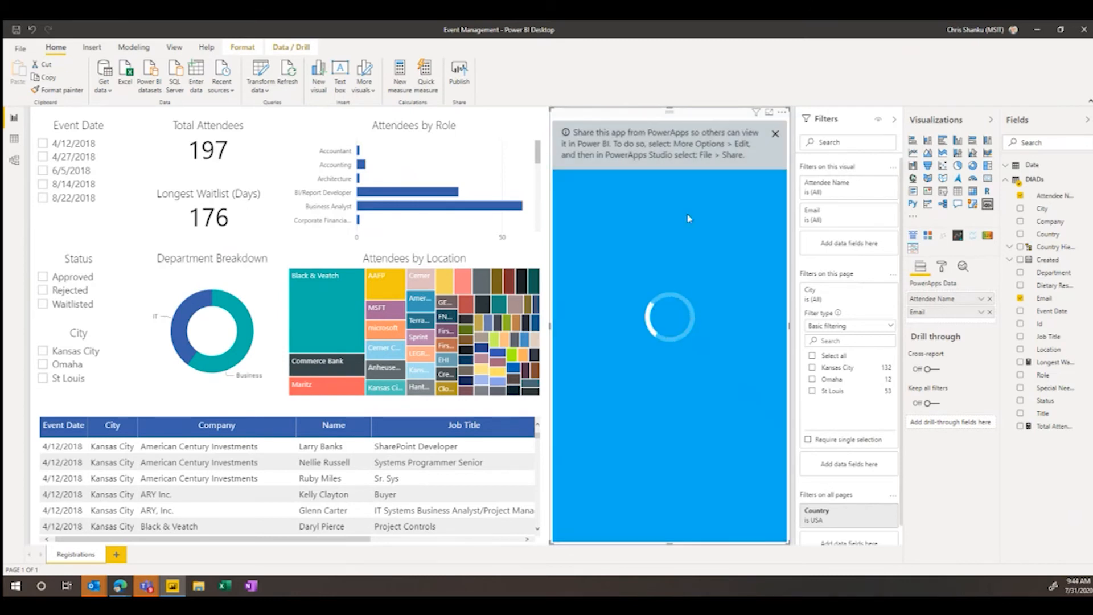
pyautogui.click(773, 135)
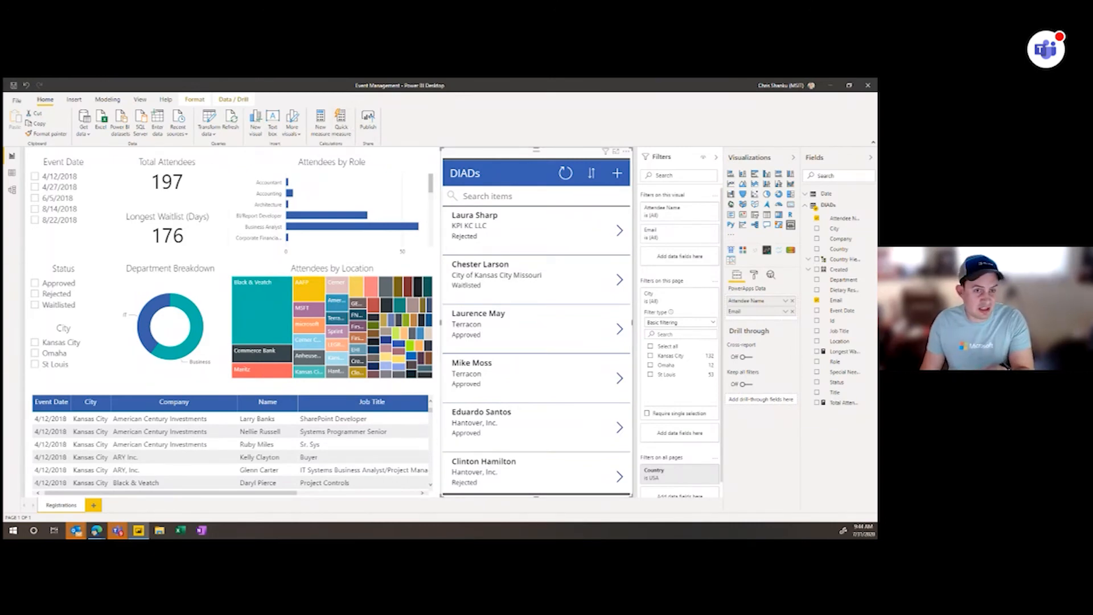
# - Switch to Microsoft Teams and add a Power BI tab to the DIADs channel showing the DIAD Registrations report from the Dawg Data workspace
pyautogui.moveTo(3, 317); pyautogui.dragTo(430, 79)
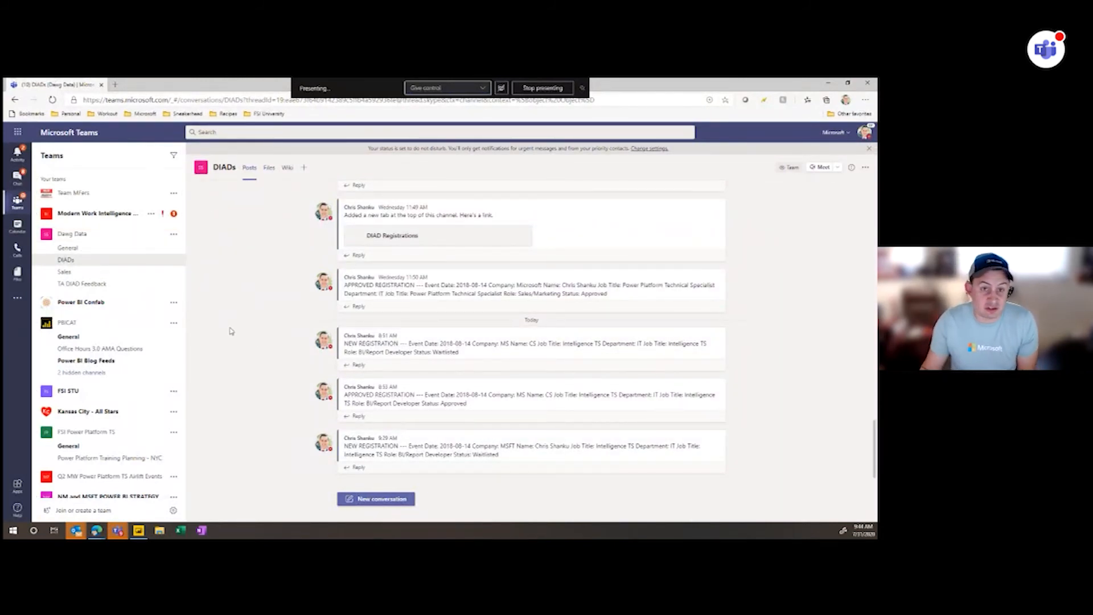
pyautogui.click(305, 168)
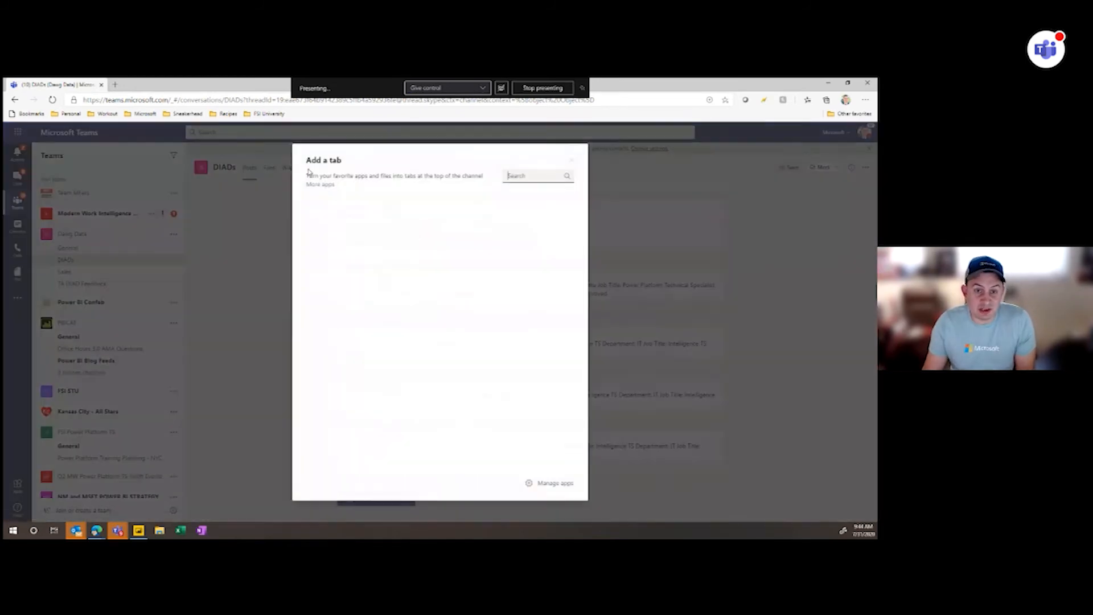
pyautogui.click(327, 238)
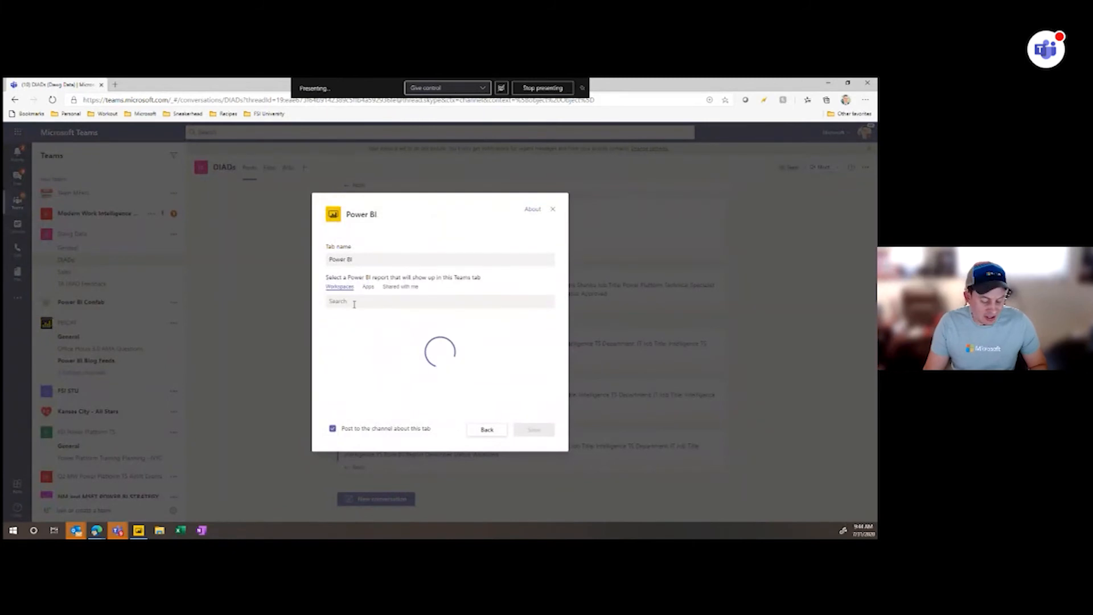
pyautogui.click(354, 304)
pyautogui.write('dawg')
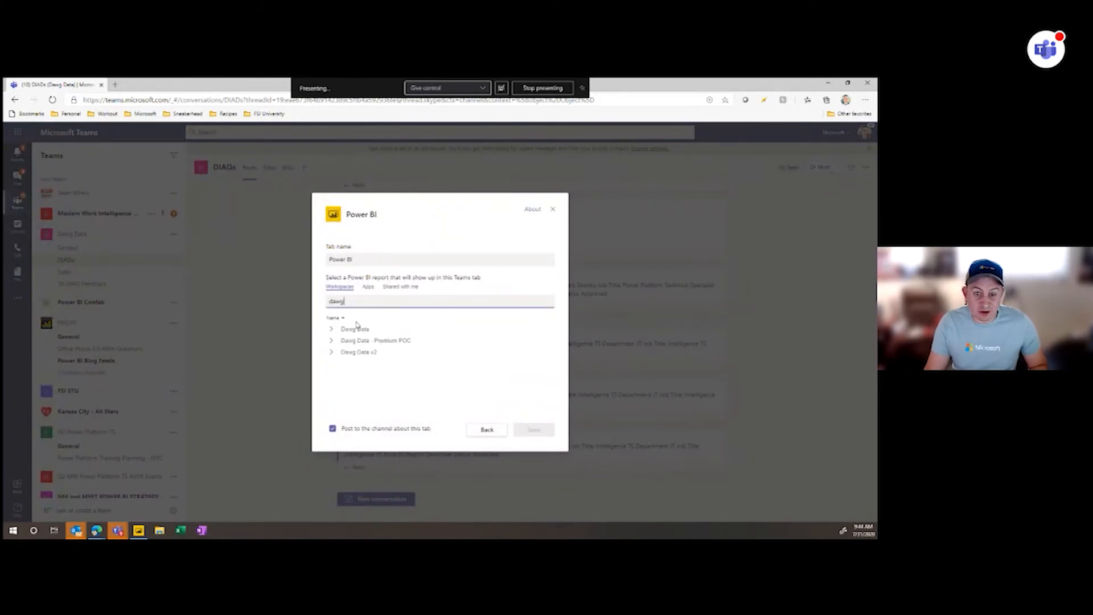
pyautogui.click(331, 330)
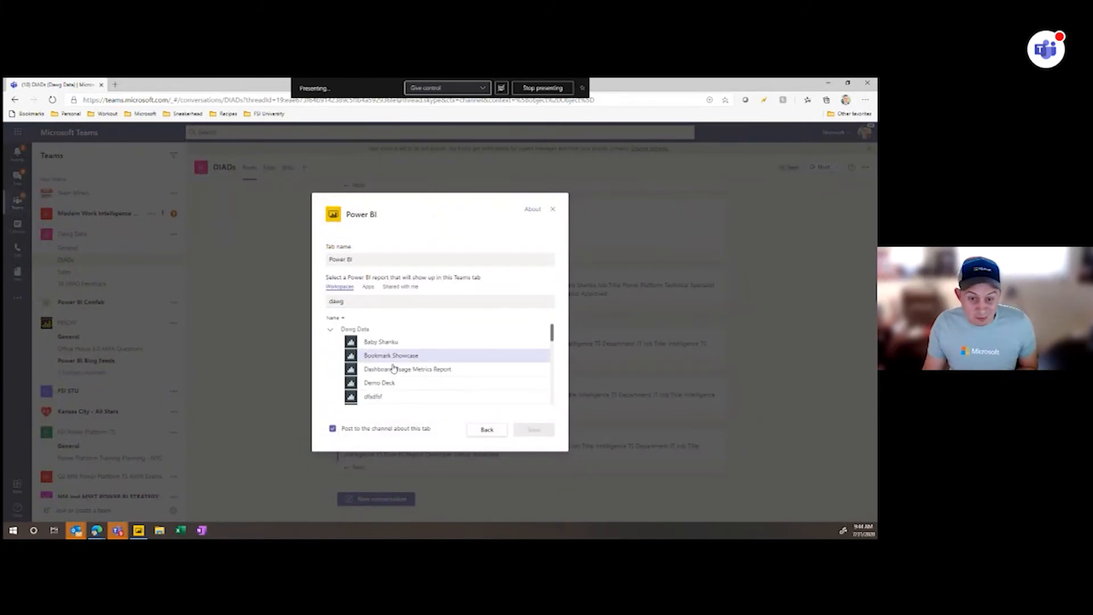
pyautogui.scroll(-2, 398, 367)
pyautogui.click(403, 400)
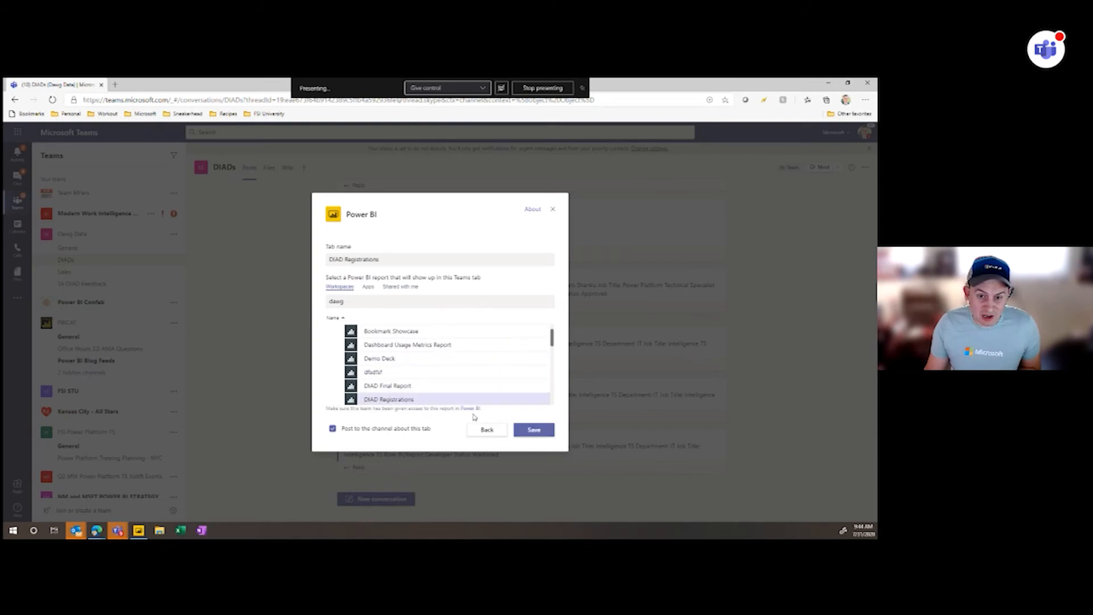
pyautogui.click(532, 431)
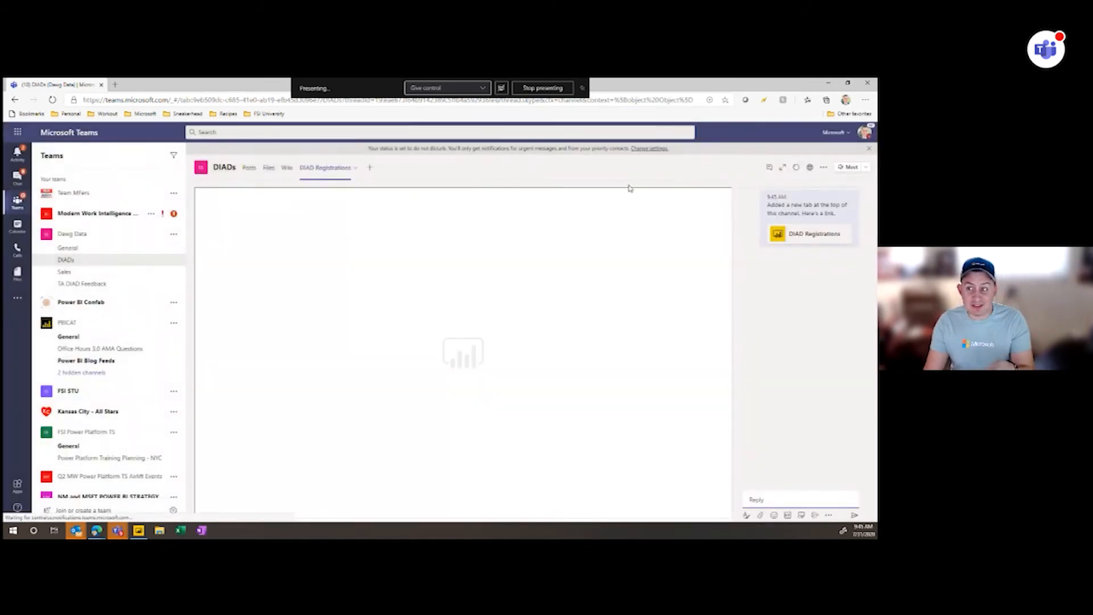
# - Expand the DIAD Registrations tab to the full view and hide its conversation
pyautogui.click(783, 168)
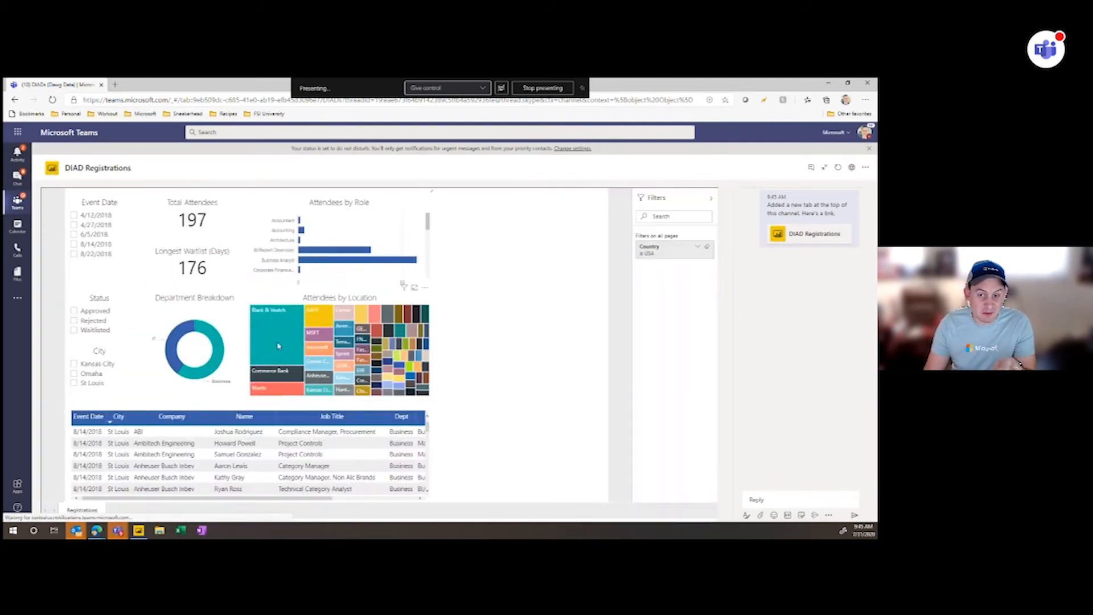
pyautogui.click(811, 170)
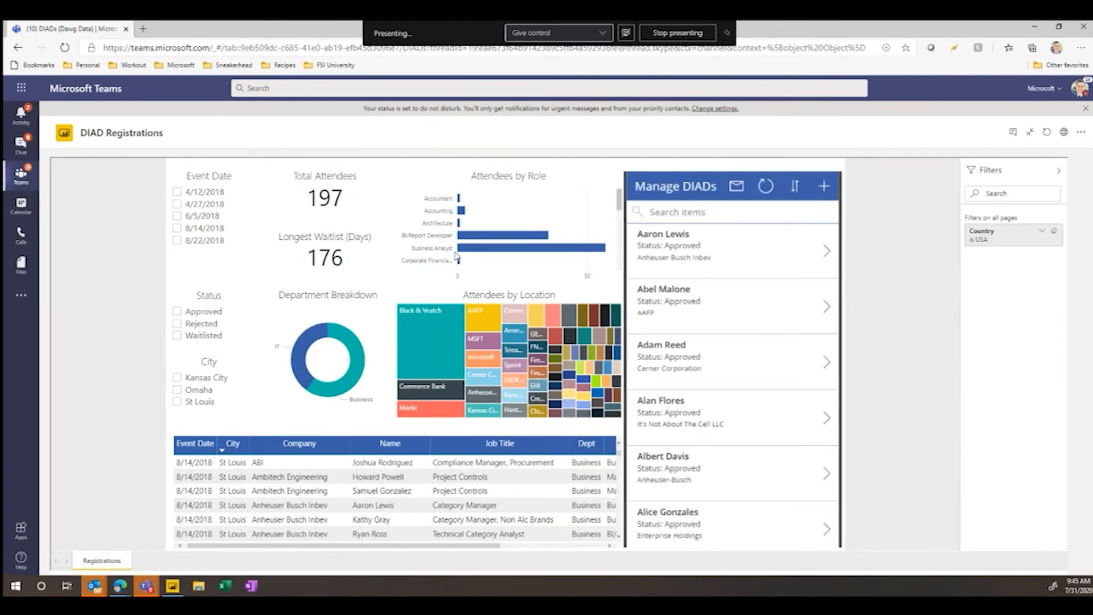
# - Filter the report to the 8/14/2018 event and Waitlisted status, then isolate the MSFT company in the location chart and clear that selection
pyautogui.click(177, 229)
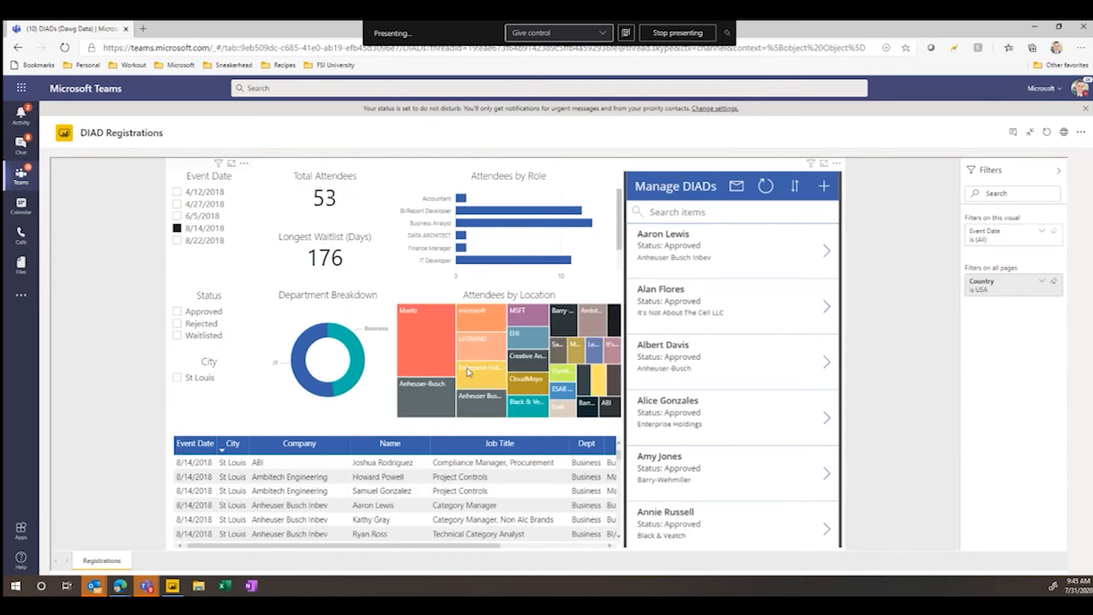
pyautogui.click(177, 336)
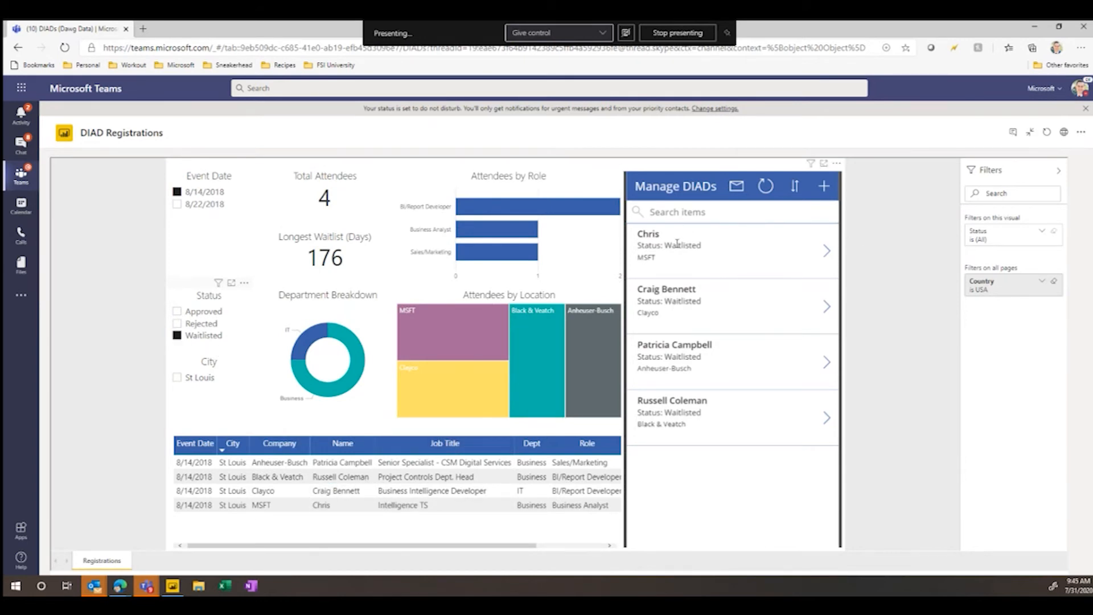
pyautogui.click(448, 344)
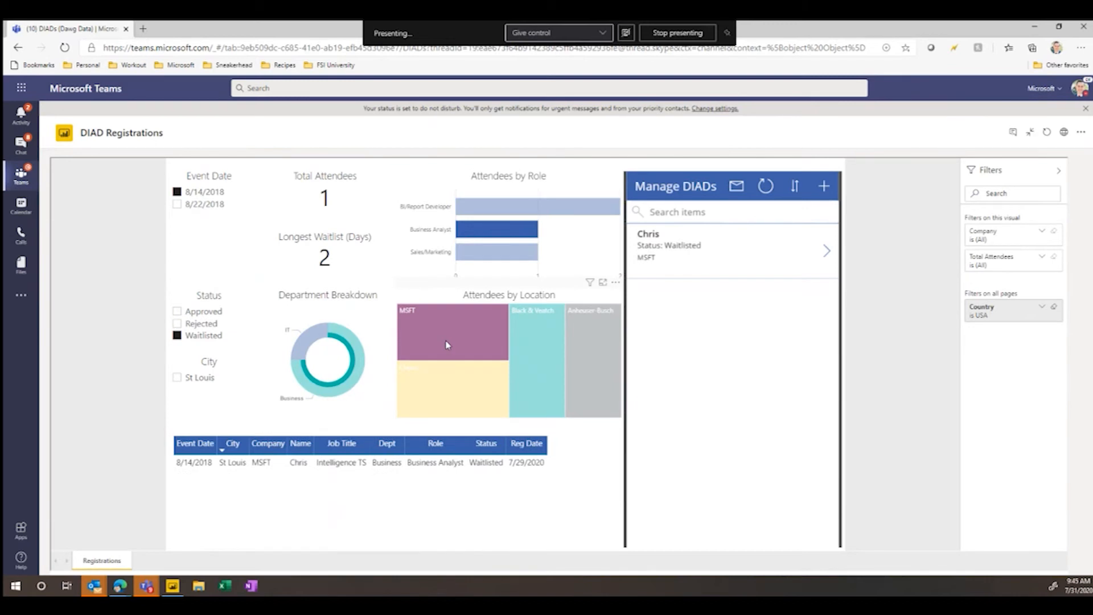
pyautogui.click(448, 345)
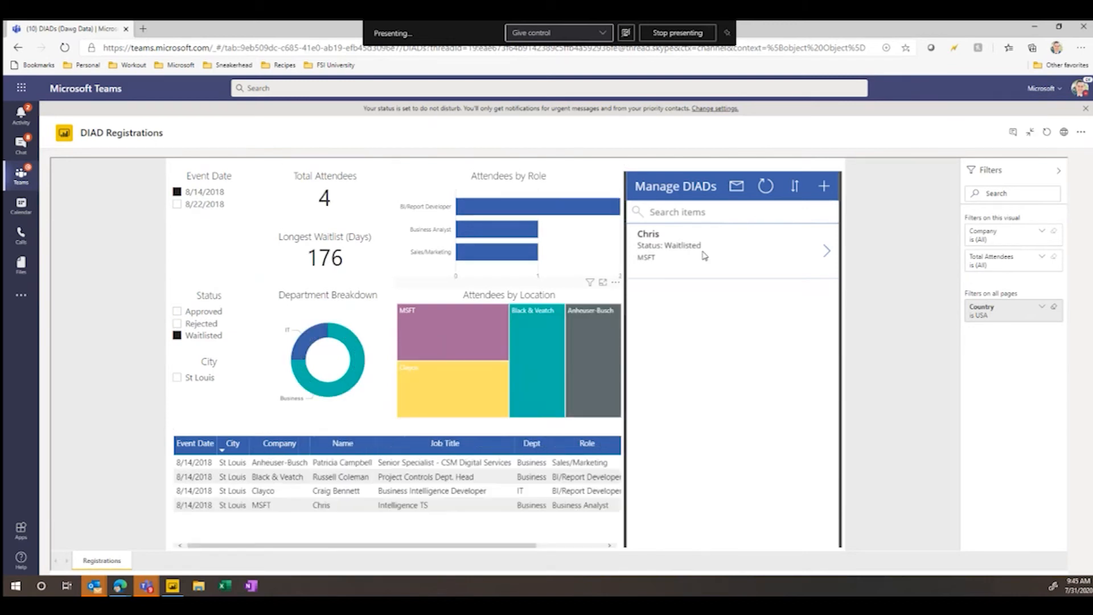
# - Open the waitlisted MSFT attendee's record in the embedded app, change the status to Approved, save it and review the record
pyautogui.click(813, 246)
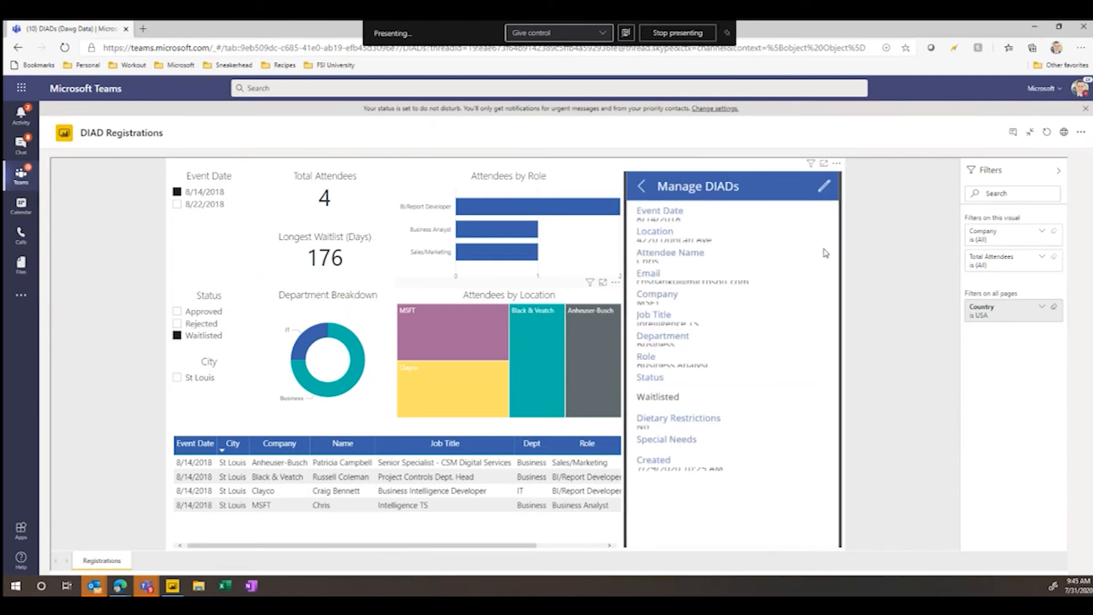
pyautogui.click(824, 186)
pyautogui.scroll(-5, 780, 342)
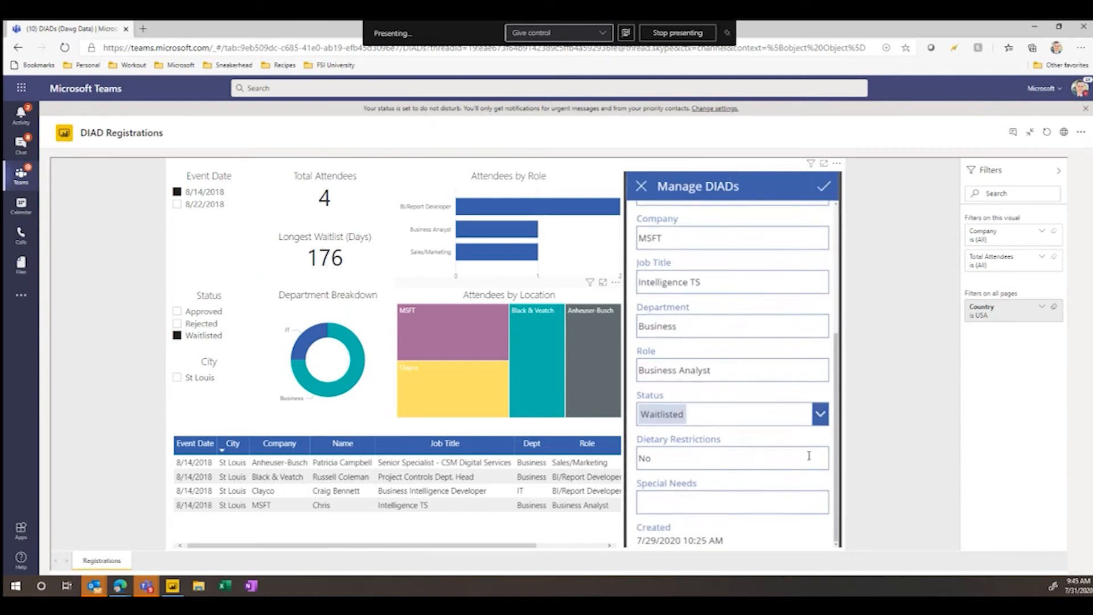
pyautogui.click(821, 414)
pyautogui.click(699, 483)
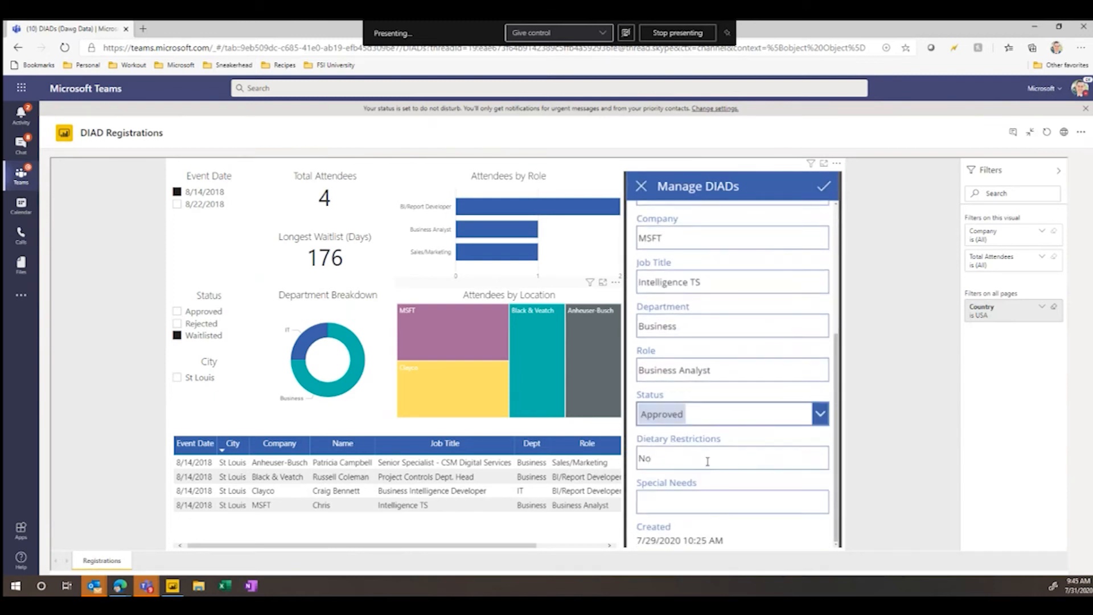
pyautogui.click(824, 186)
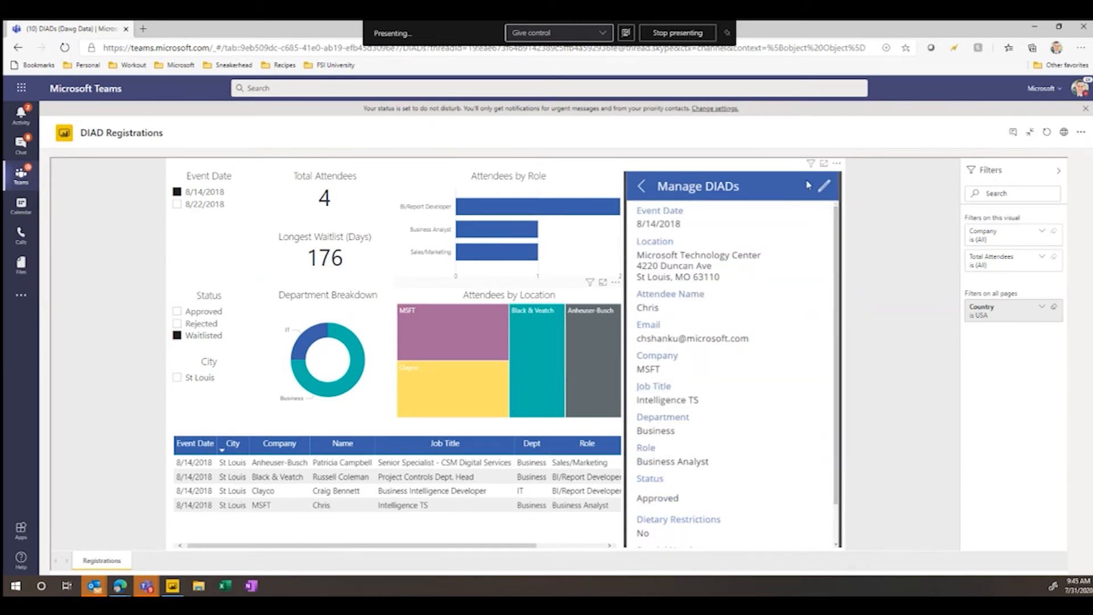
pyautogui.scroll(-1, 752, 447)
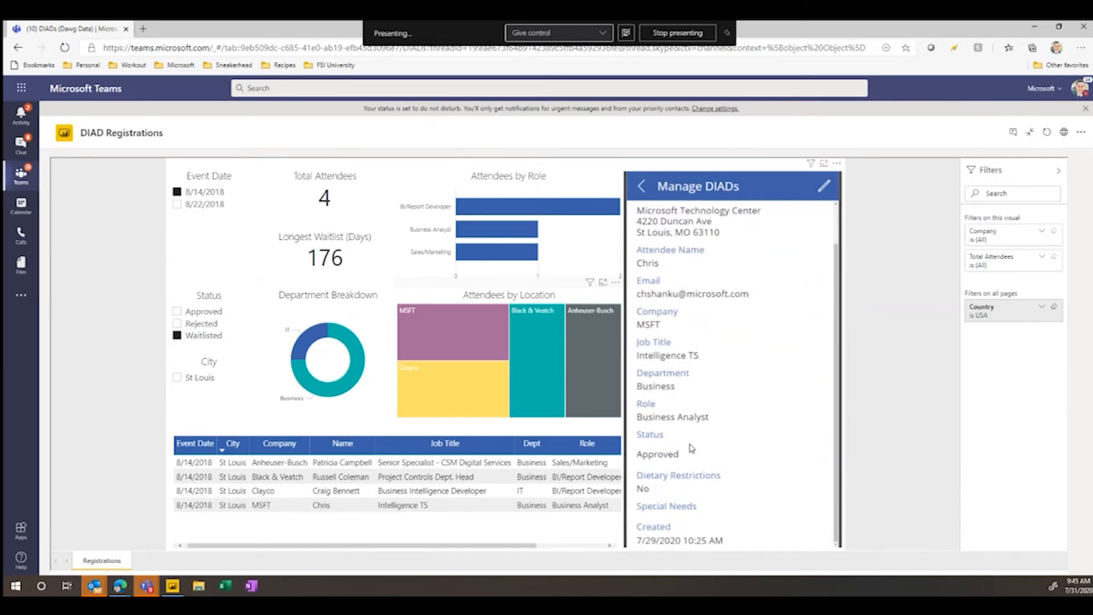
# - Show the report tab's conversation and start a reply that mentions the colleague suggested for "johans"
pyautogui.click(1013, 132)
pyautogui.click(987, 546)
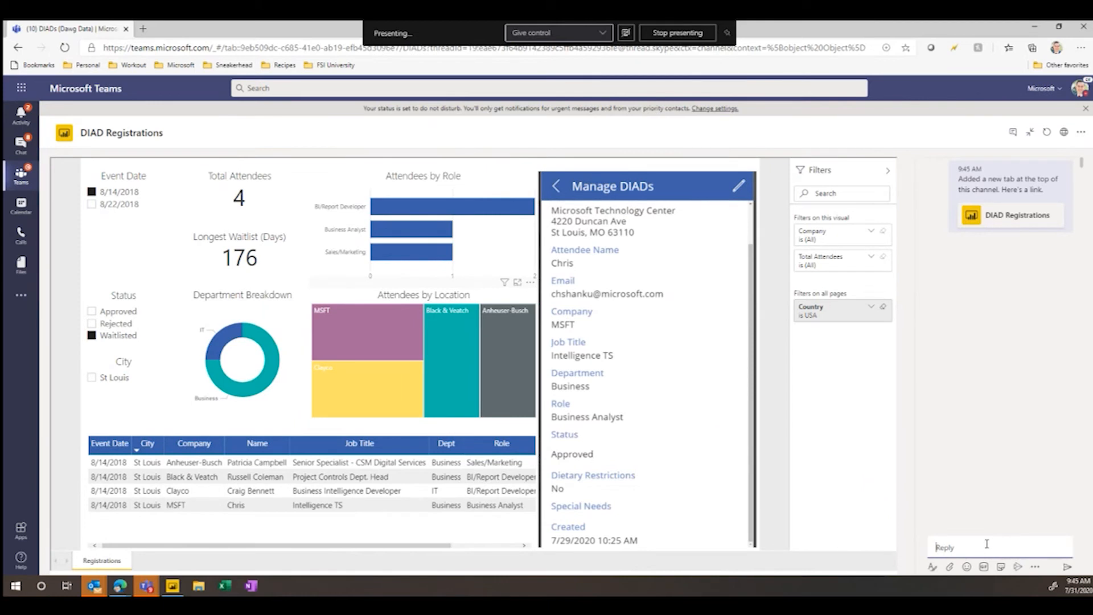
pyautogui.write('@johans')
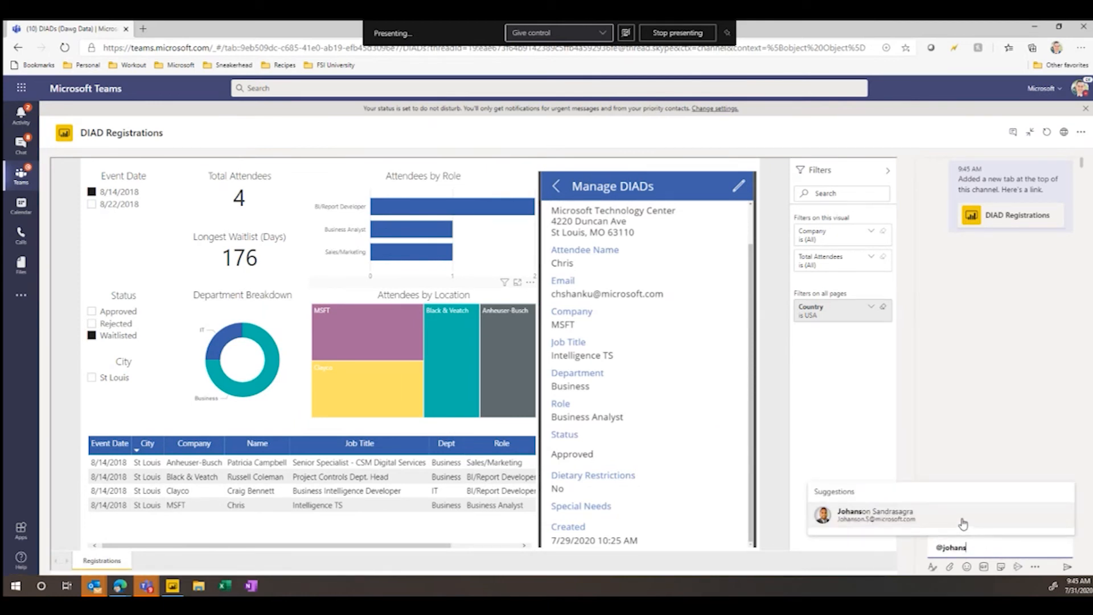
pyautogui.click(963, 522)
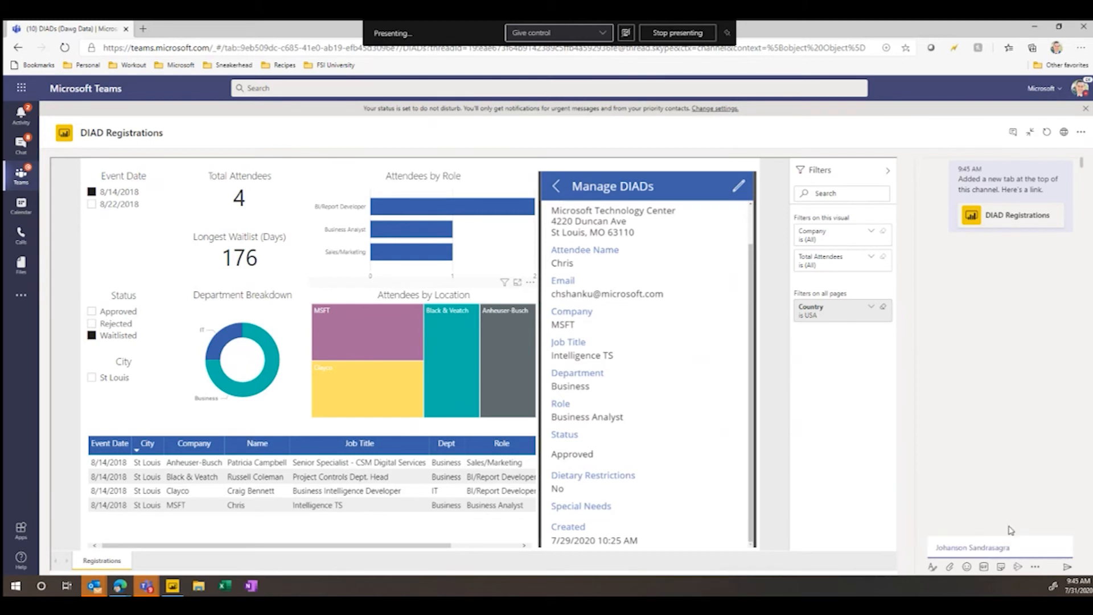
# - Write in the reply that the MSFT attendee is approved, ask "anybody else you want to approve by EOD?", and post it
pyautogui.write('hey')
pyautogui.press('BackSpace')
pyautogui.write(', i approvec chris - any')
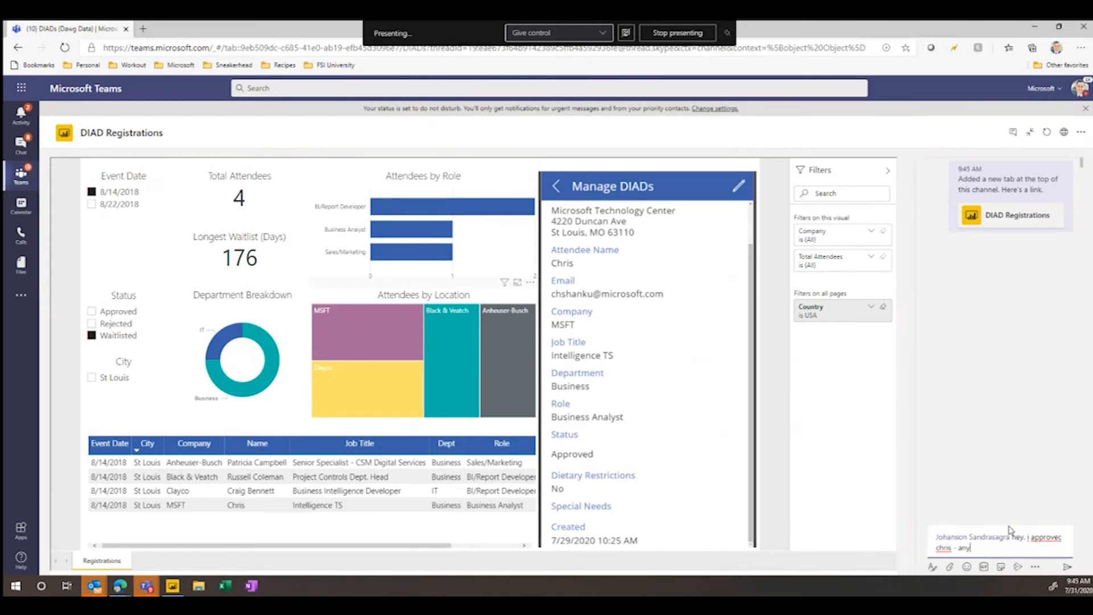
pyautogui.write('body else you want to approve by EOD?')
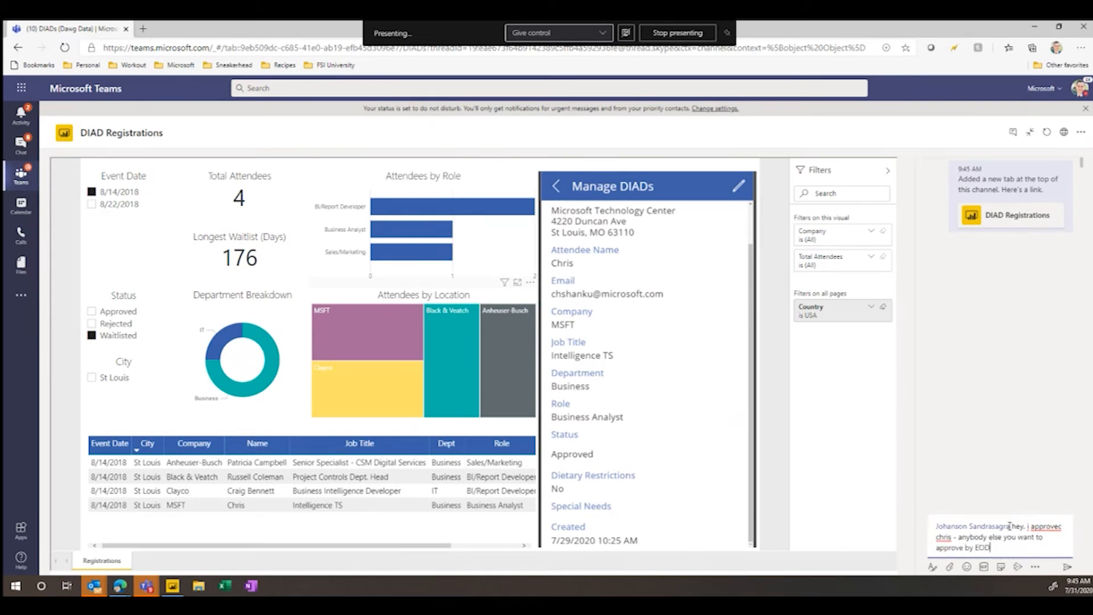
pyautogui.press('Return')
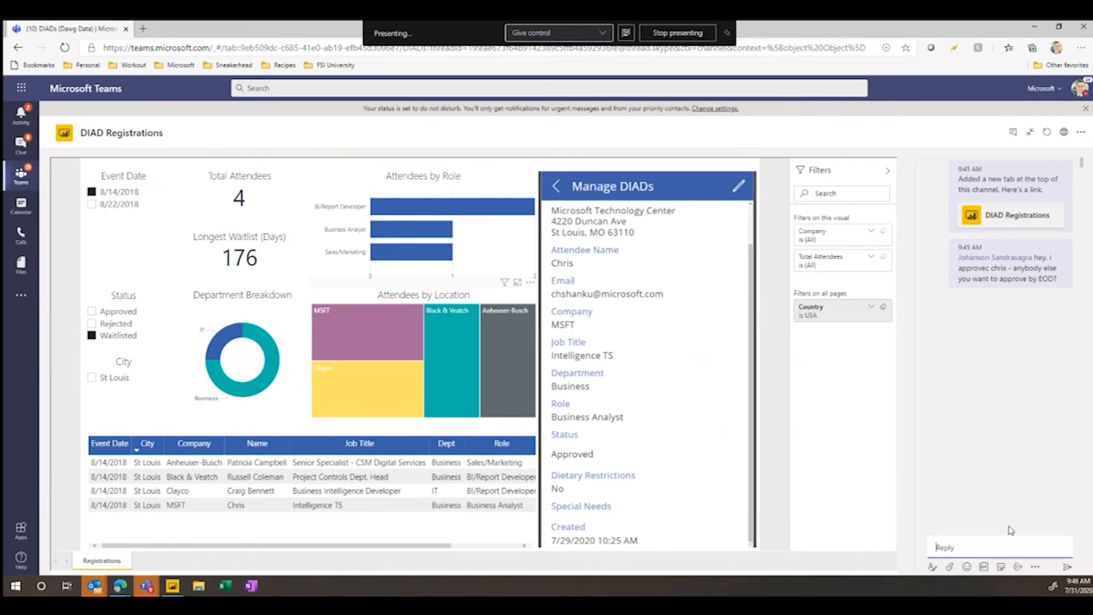
# - Clear the report's Waitlisted status filter and return the embedded app to its attendee list
pyautogui.click(91, 335)
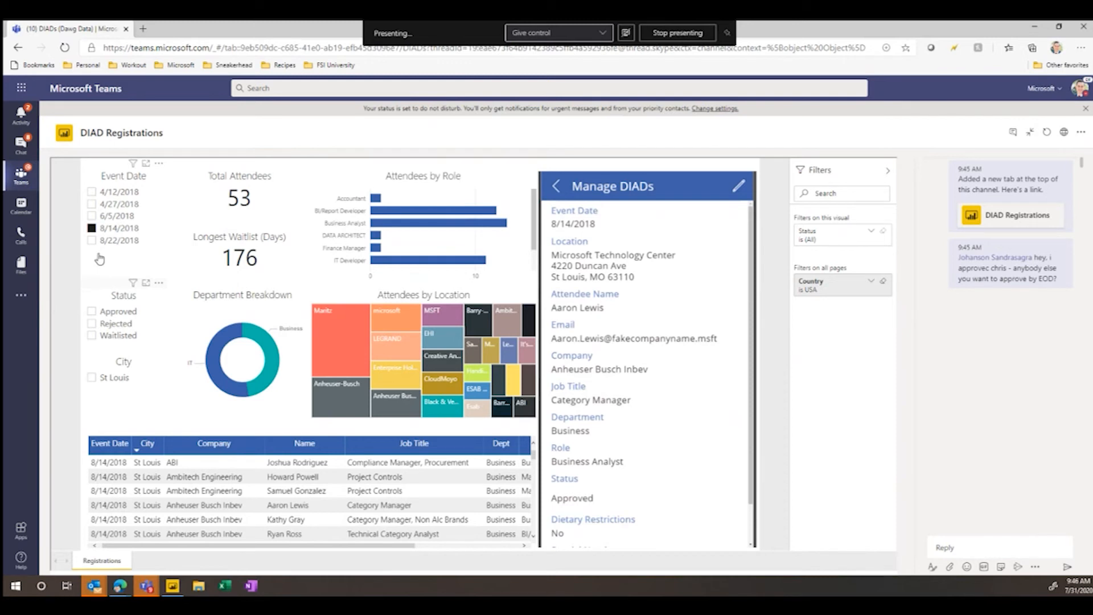
pyautogui.moveTo(272, 367)
pyautogui.click(557, 186)
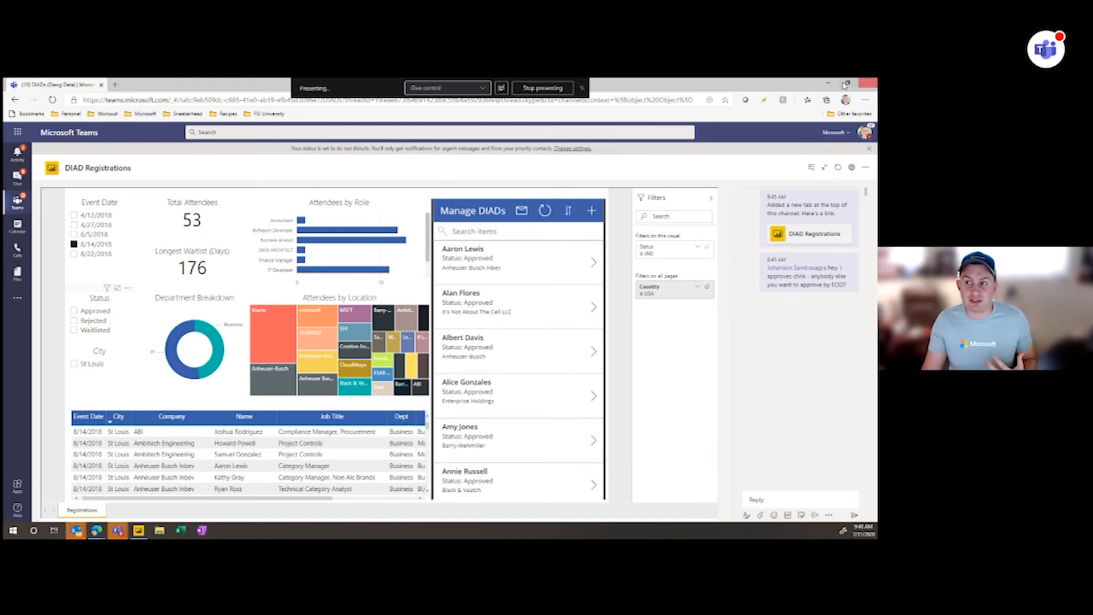
# - Minimize the Teams window and switch to the Dashboard in a Day St Louis registration form in Microsoft Forms
pyautogui.click(829, 83)
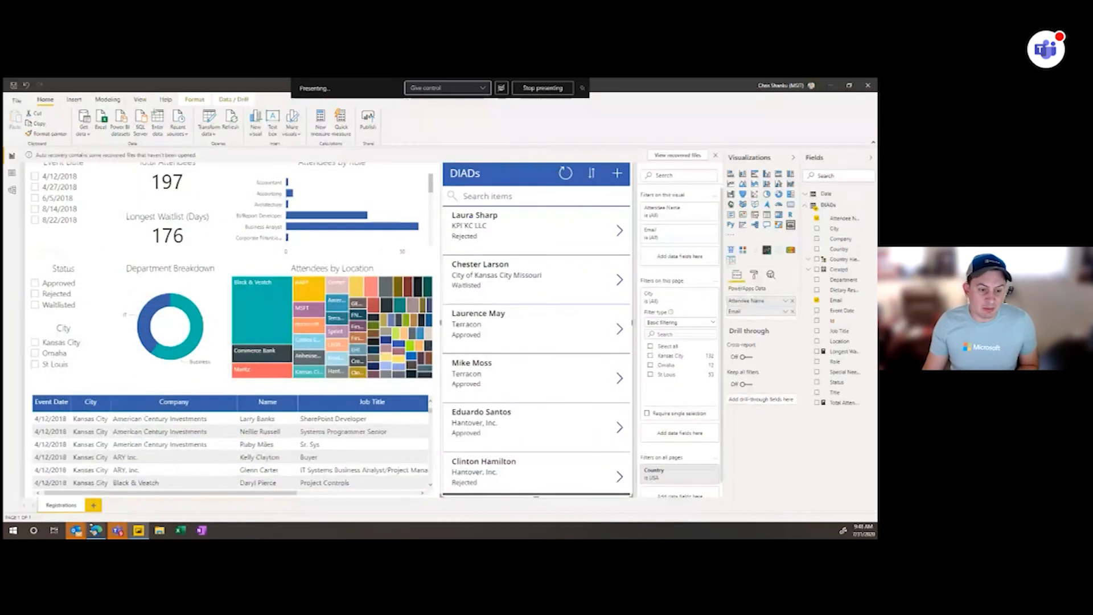
pyautogui.moveTo(100, 533)
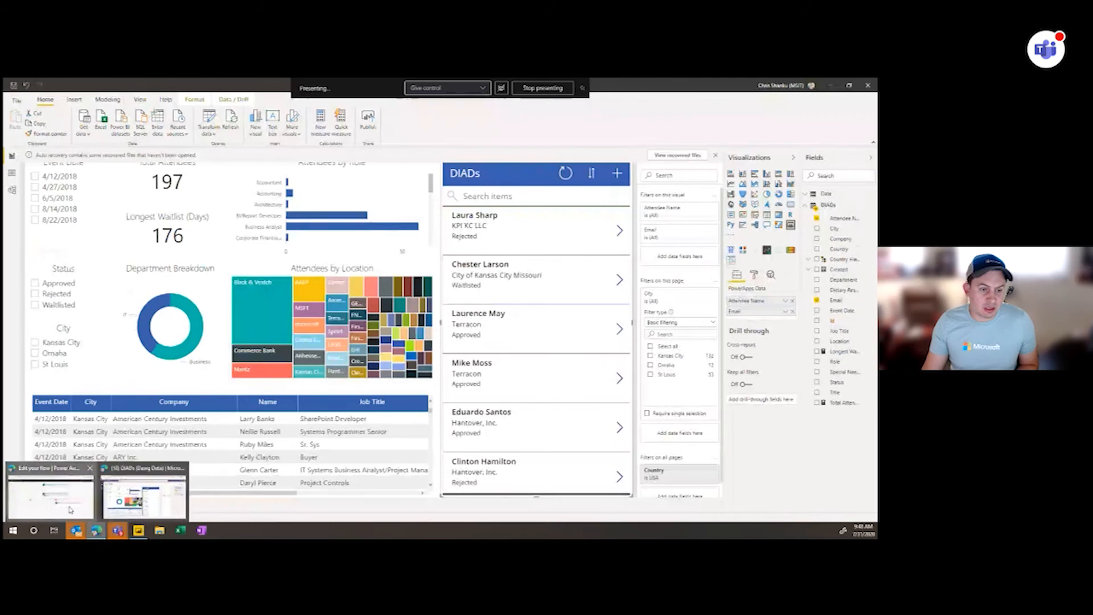
pyautogui.click(71, 508)
pyautogui.click(57, 84)
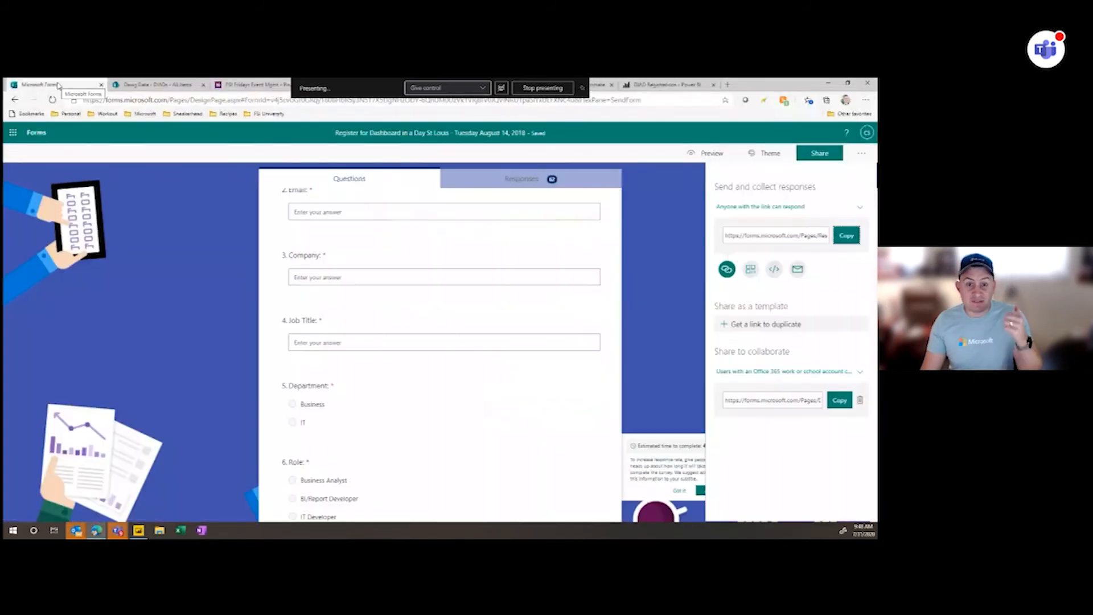
# - Return to the forms list, duplicate the Dashboard in a Day St Louis registration form, and open the copy
pyautogui.click(150, 219)
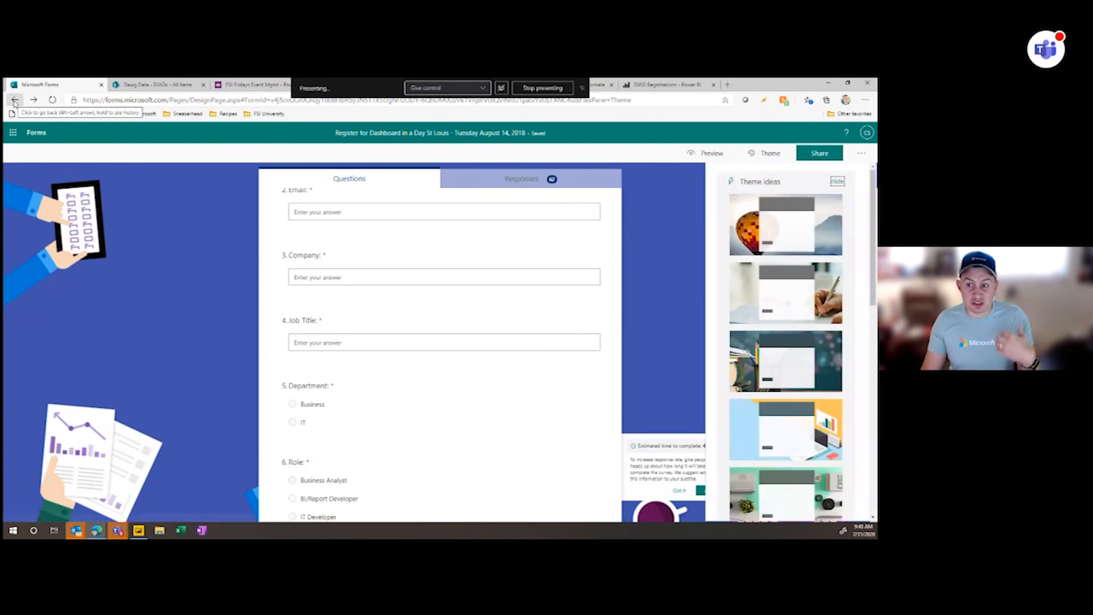
pyautogui.click(39, 139)
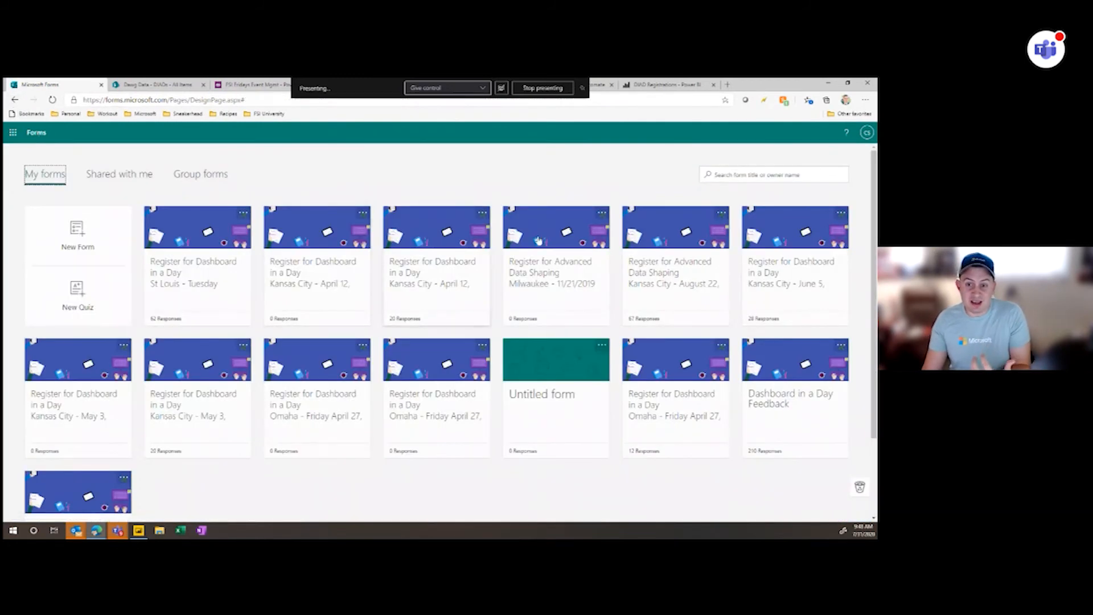
pyautogui.click(243, 213)
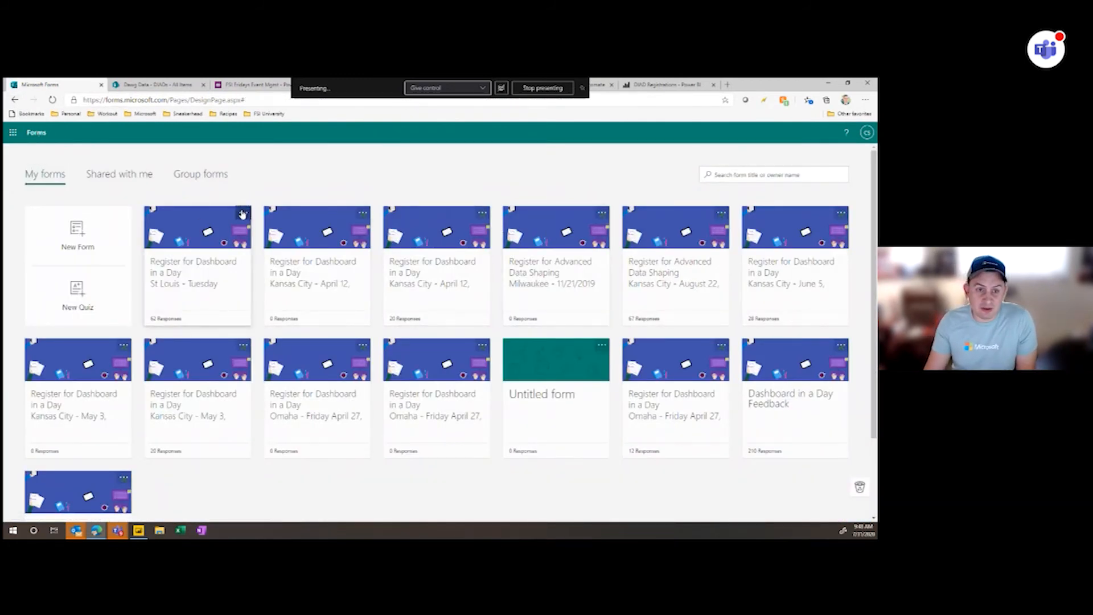
pyautogui.click(177, 247)
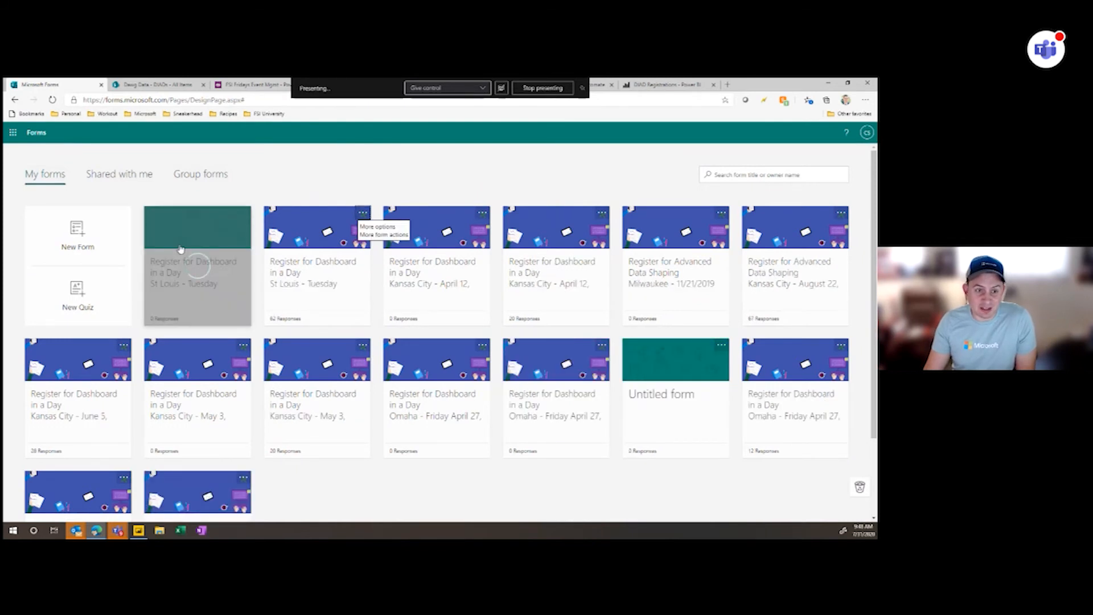
pyautogui.click(270, 290)
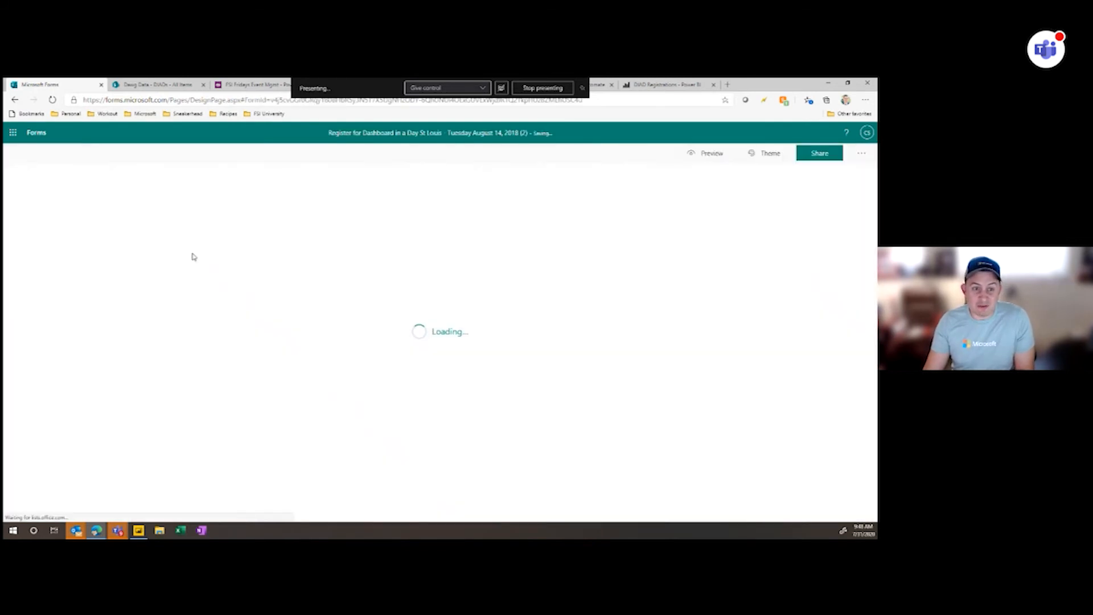
# - Change the date in the copied form's title so it reads "Register for Dashboard in a Day St Louis - 7/31/2020"
pyautogui.click(433, 250)
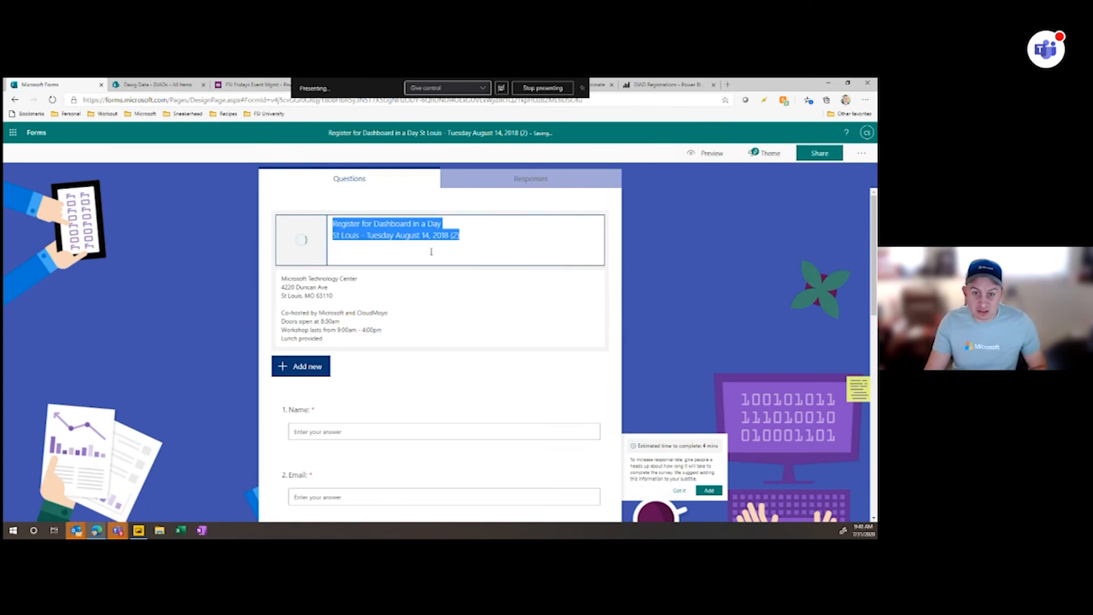
pyautogui.click(472, 241)
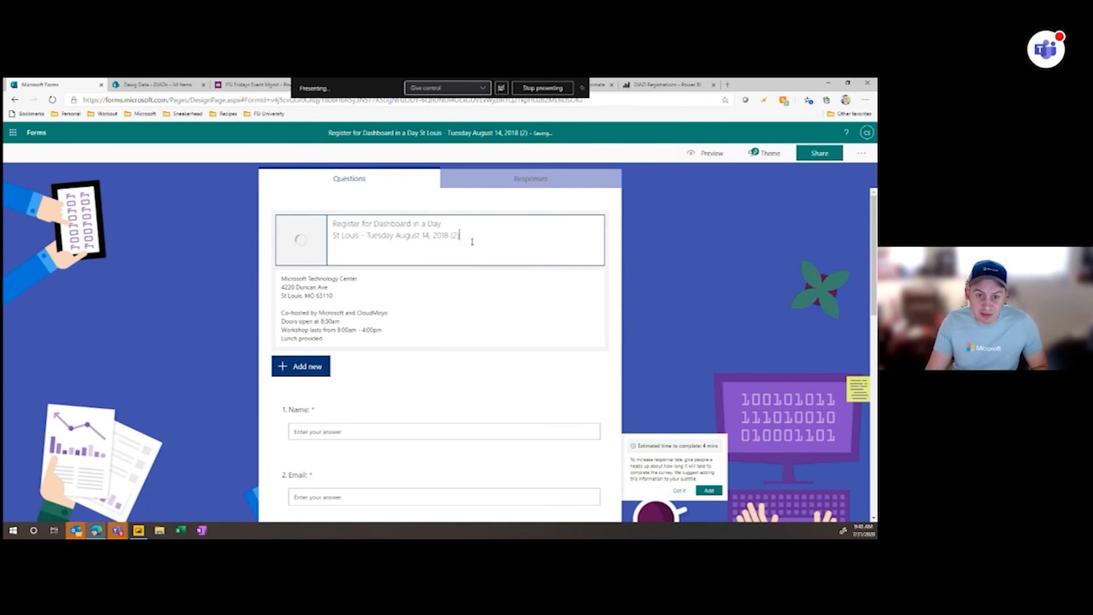
pyautogui.keyDown('shift'); pyautogui.click(367, 235); pyautogui.keyUp('shift')
pyautogui.write('7/31')
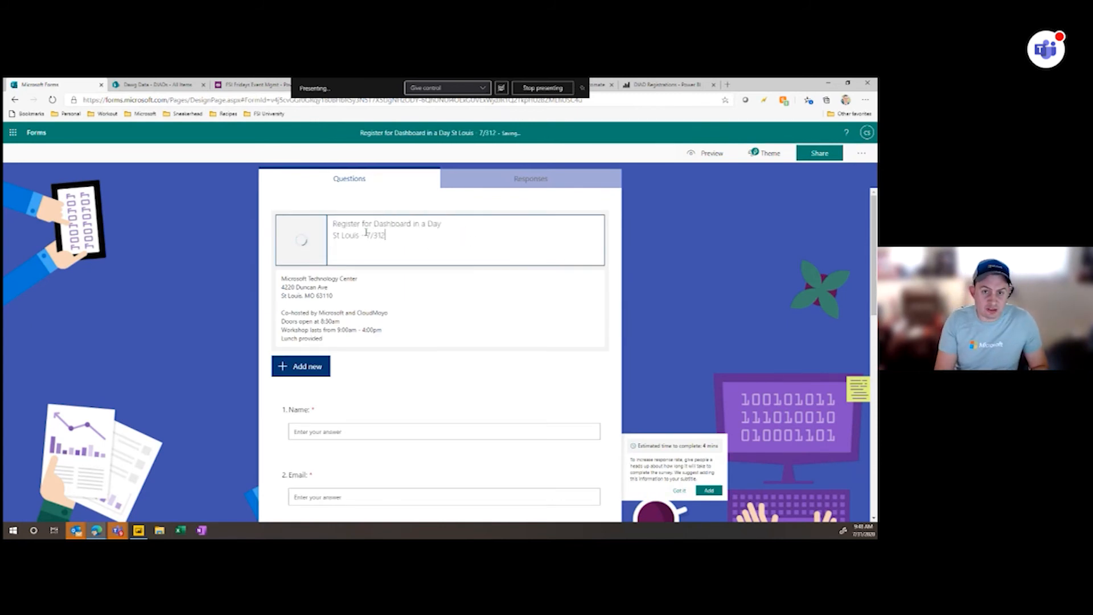
pyautogui.write('/2020')
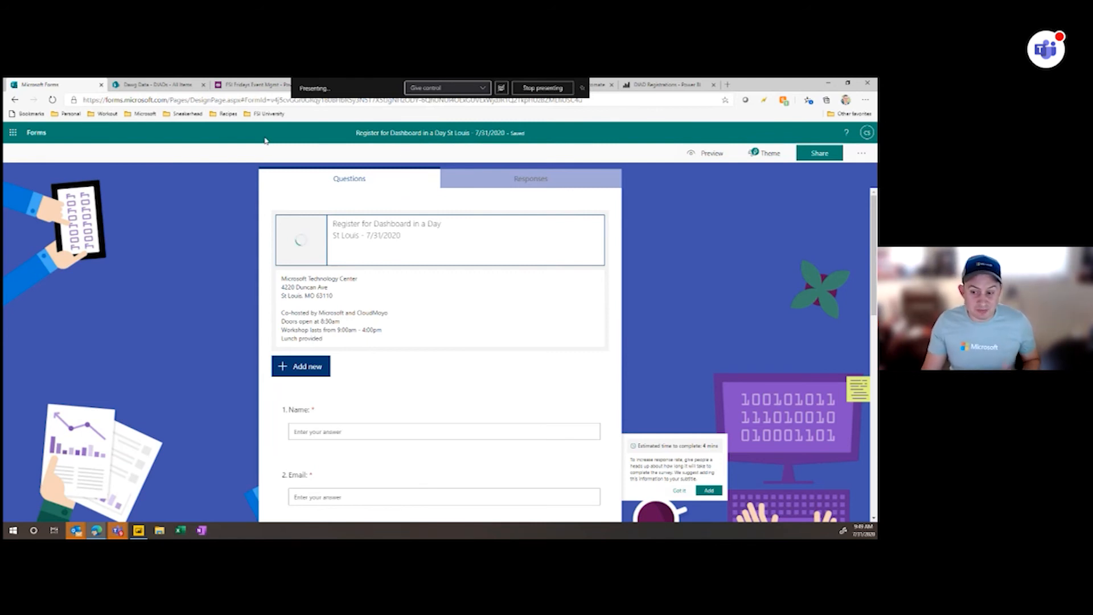
# - Switch to Power Automate, leave the open flows without saving the unsaved draft, and show the team flows
pyautogui.click(237, 85)
pyautogui.click(599, 85)
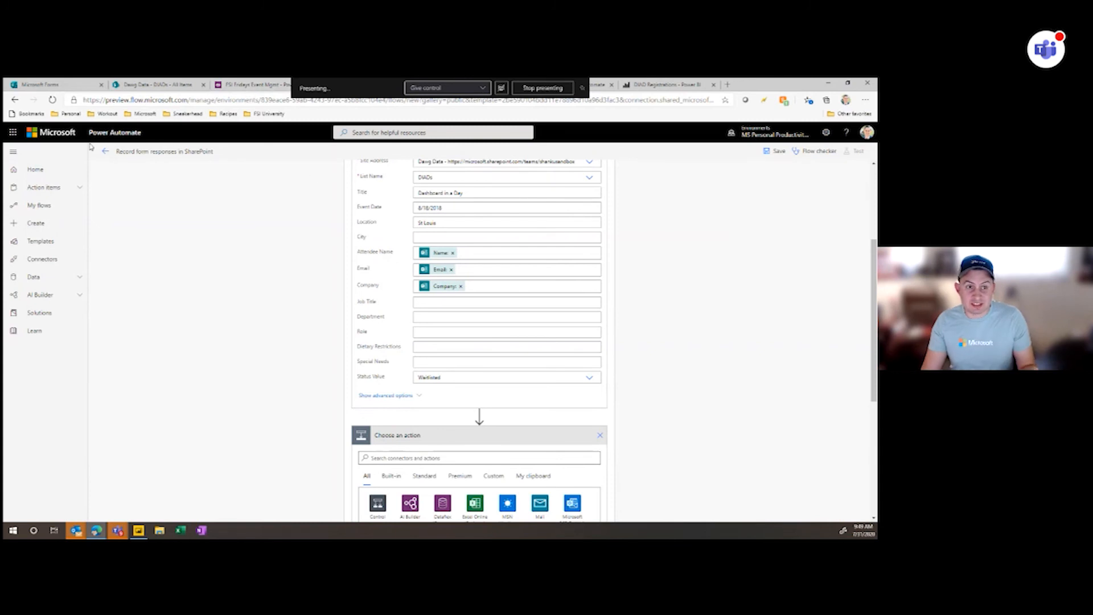
pyautogui.click(104, 153)
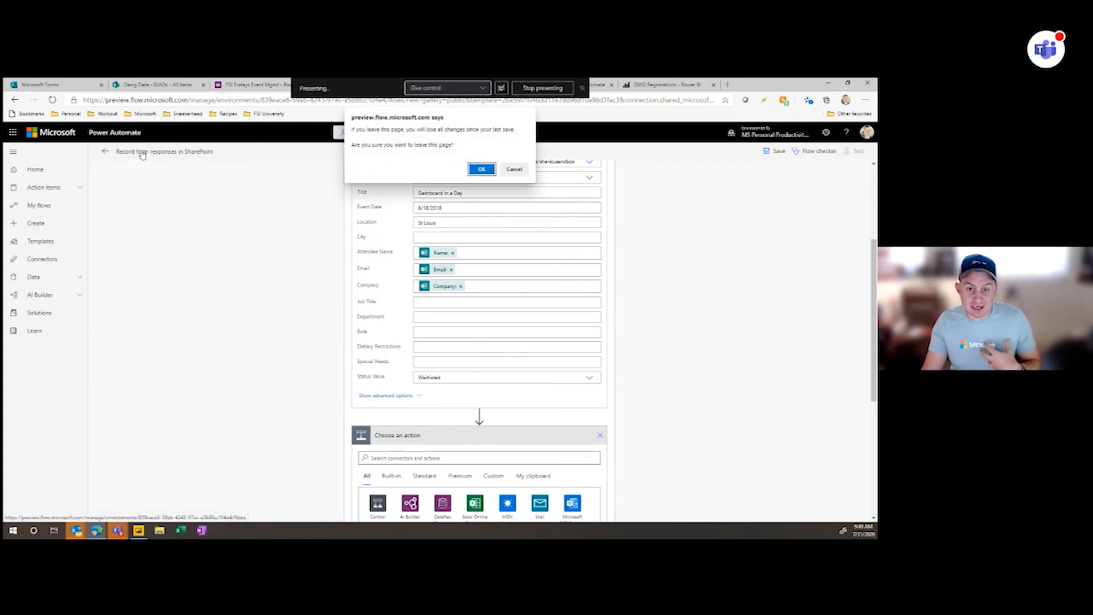
pyautogui.click(480, 169)
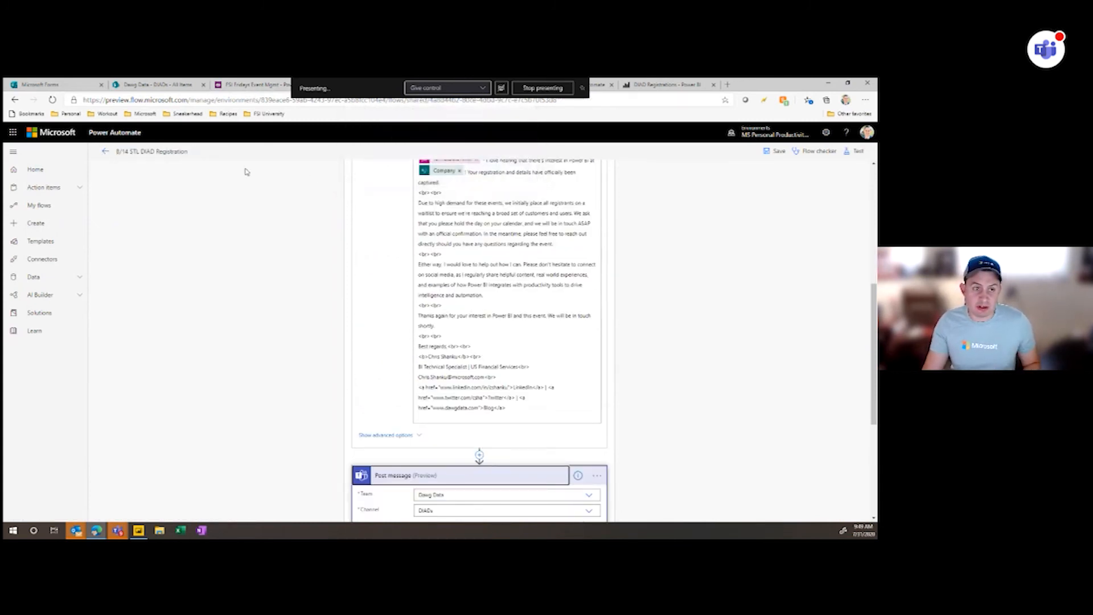
pyautogui.click(106, 155)
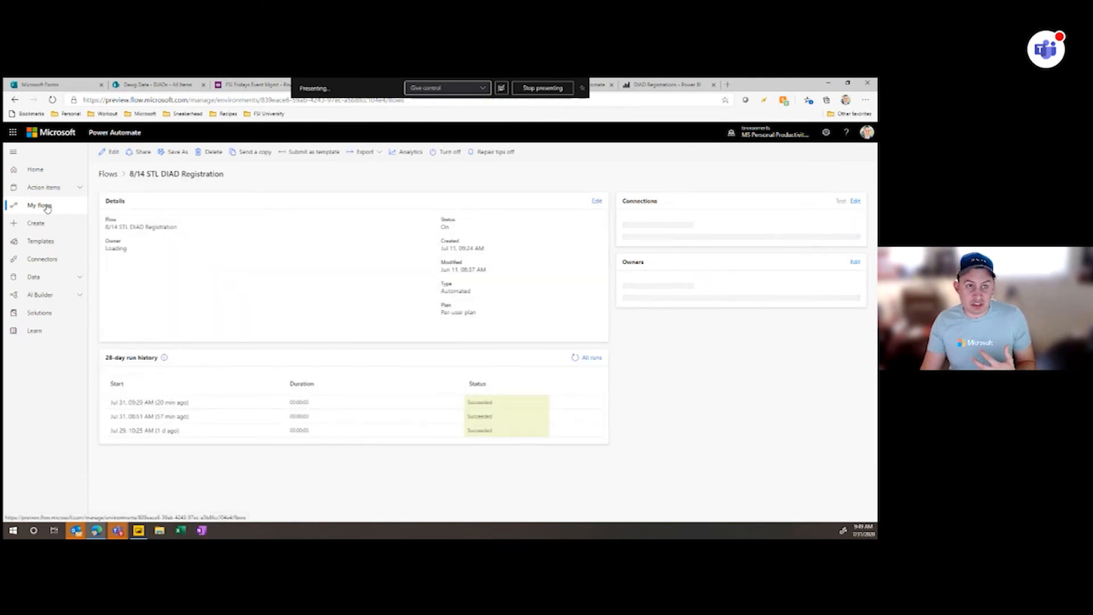
pyautogui.click(39, 205)
pyautogui.click(257, 165)
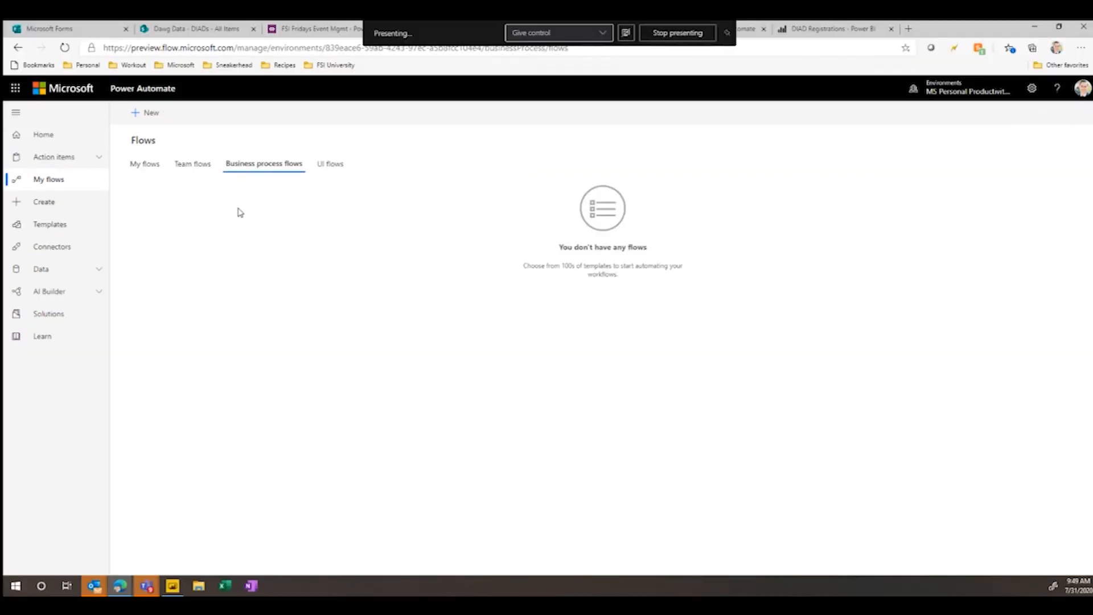
pyautogui.click(198, 170)
# - Save a copy of the 8/14 STL DIAD Registration flow under the name "7/31/20 Registration"
pyautogui.click(441, 236)
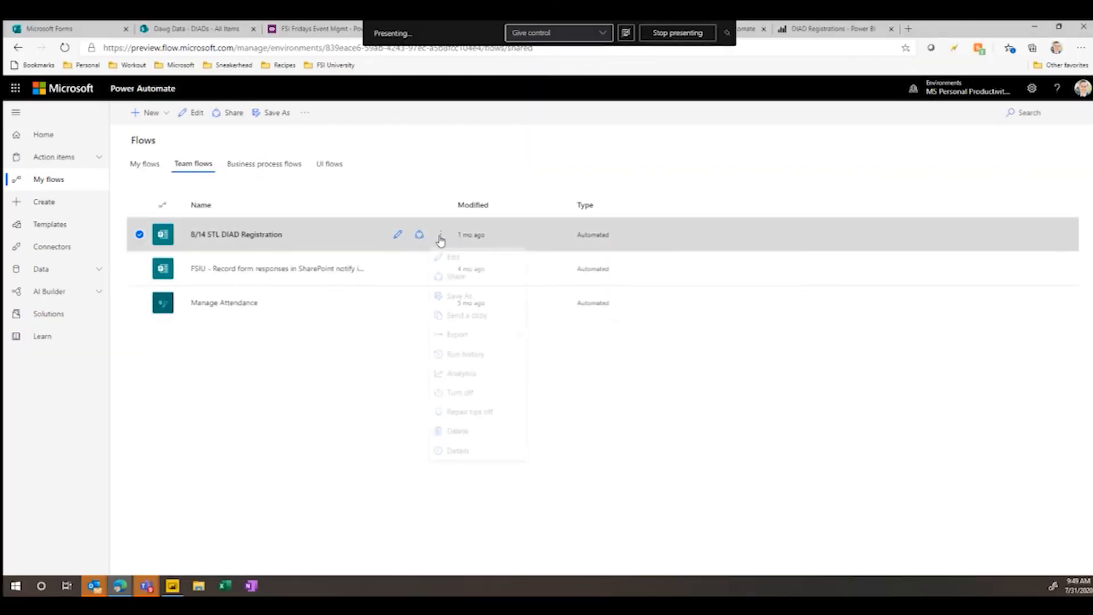
pyautogui.click(462, 300)
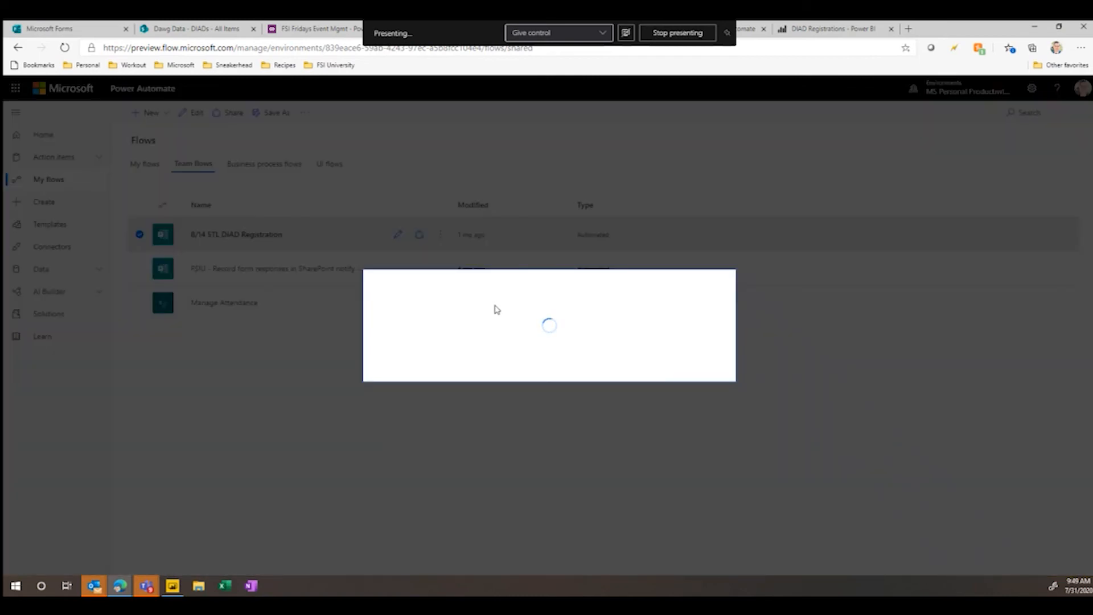
pyautogui.click(474, 349)
pyautogui.hotkey('ctrl', 'a')
pyautogui.write('7/30')
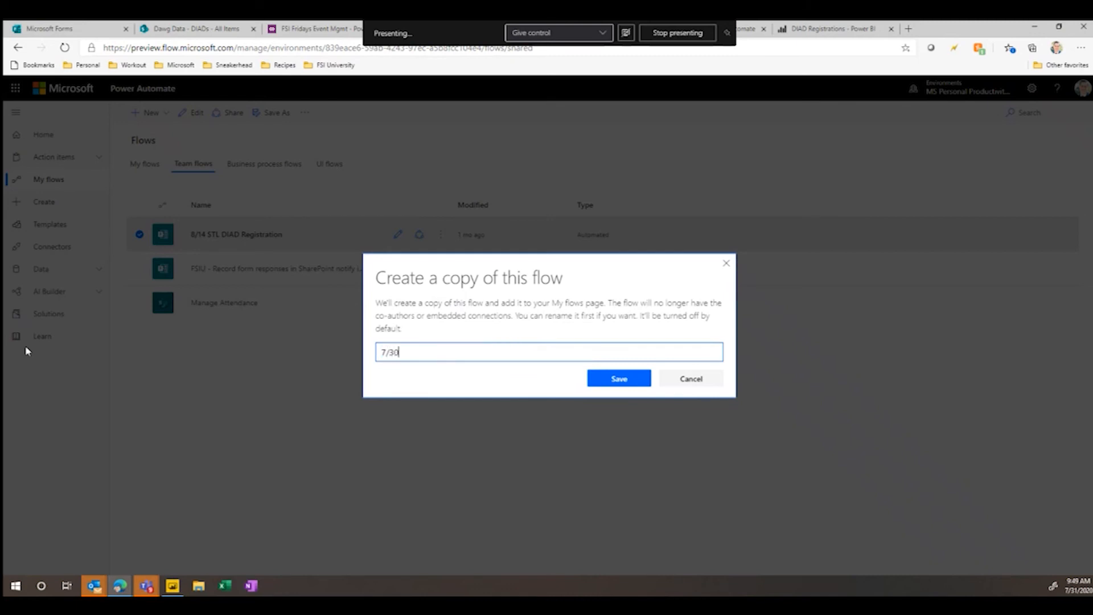
pyautogui.press('BackSpace')
pyautogui.write('1/20 Registration')
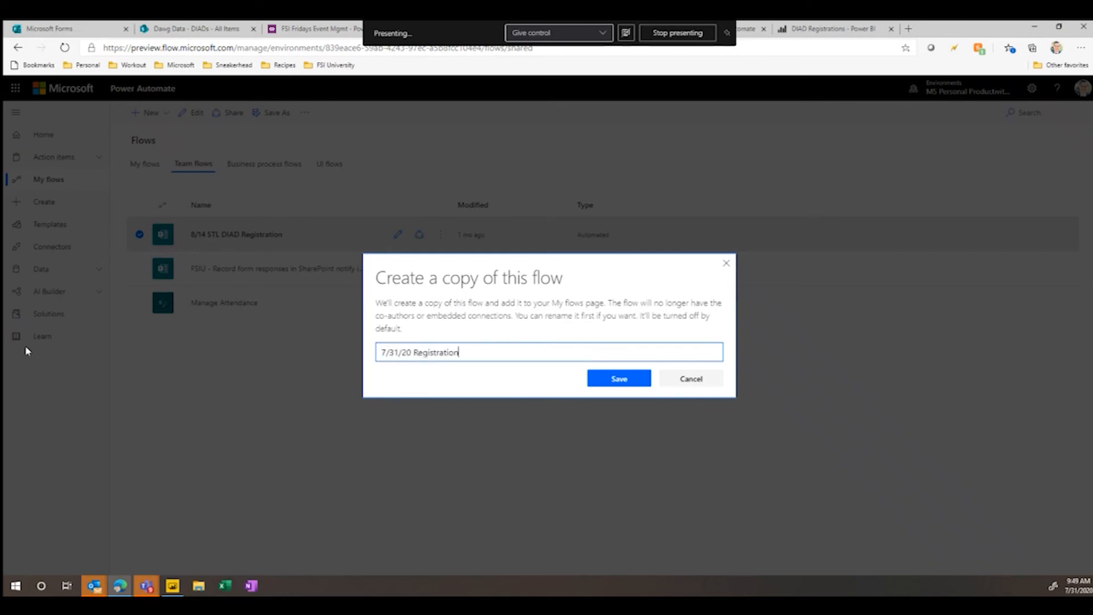
pyautogui.click(609, 377)
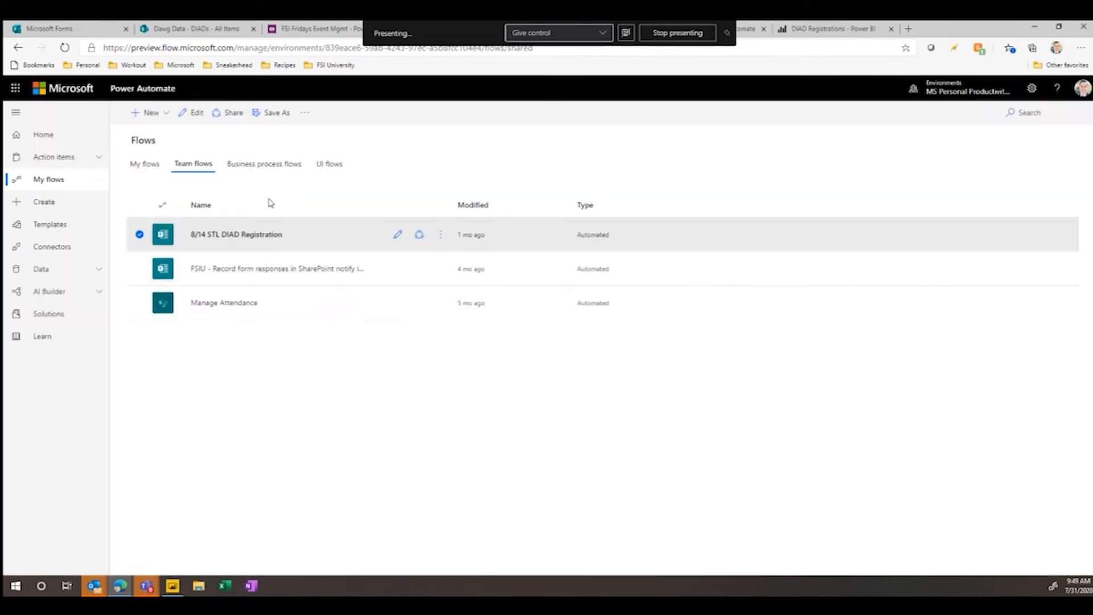
# - Open the 7/31/20 Registration flow for editing and set its trigger's form to Register for Dashboard in a Day St Louis - 7/31/2020
pyautogui.click(149, 167)
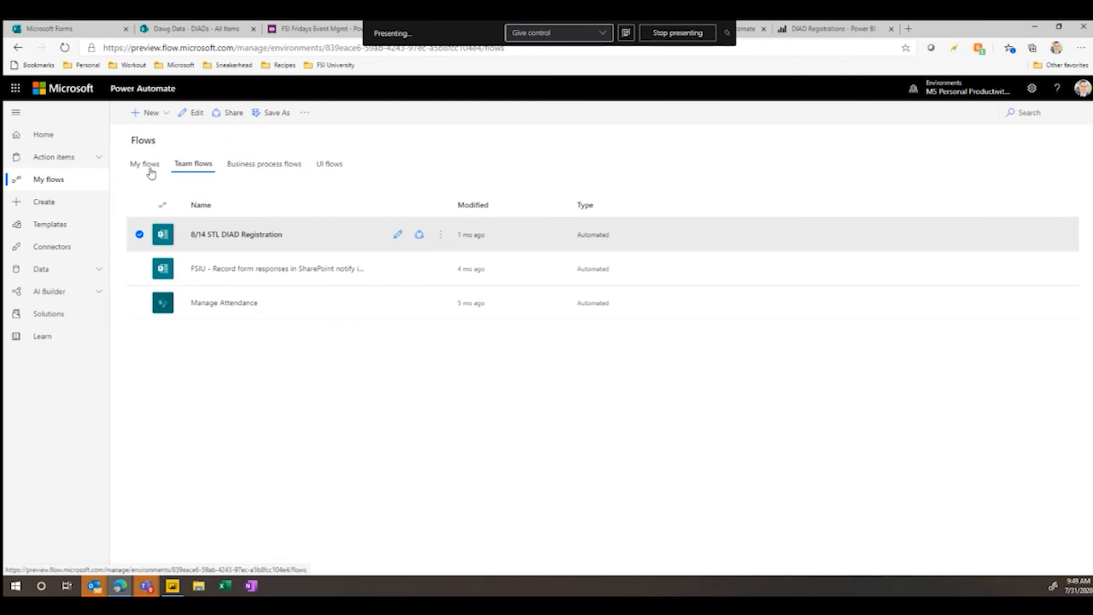
pyautogui.click(397, 236)
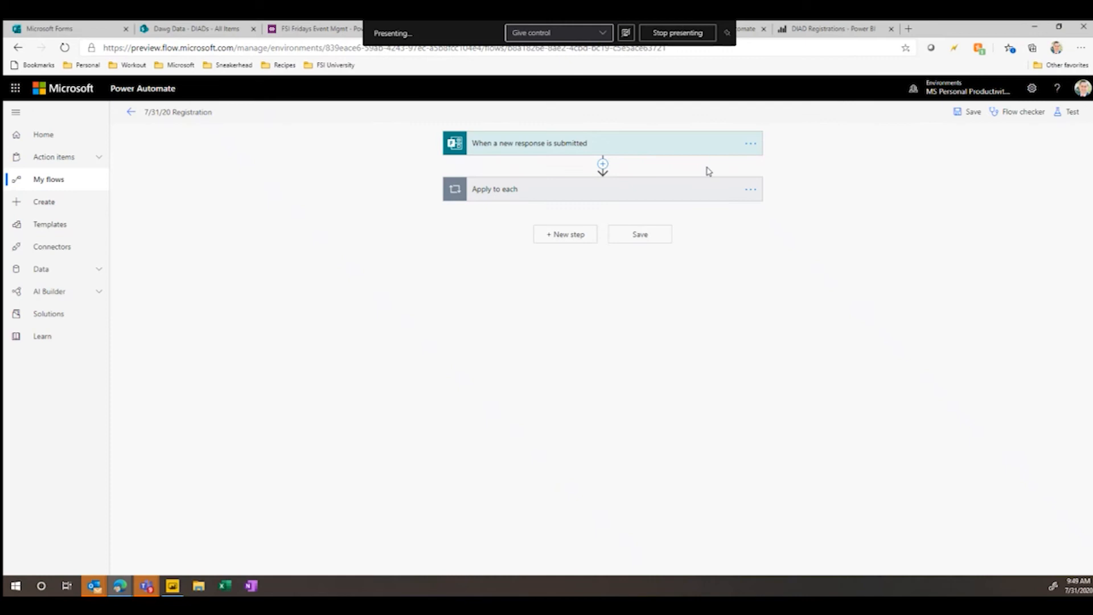
pyautogui.click(683, 146)
pyautogui.click(741, 184)
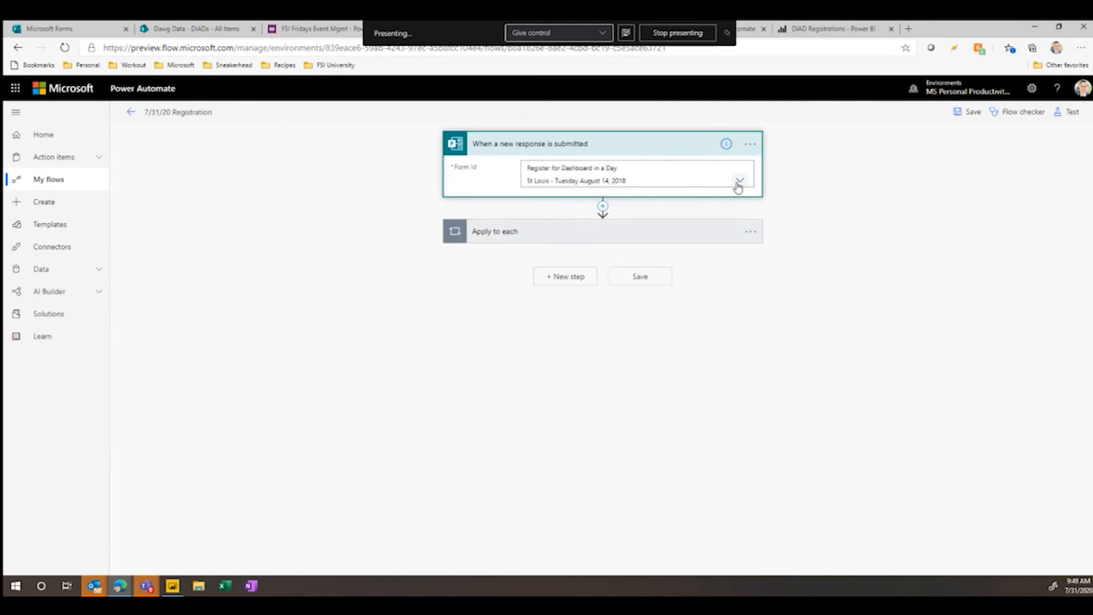
pyautogui.scroll(-5, 720, 281)
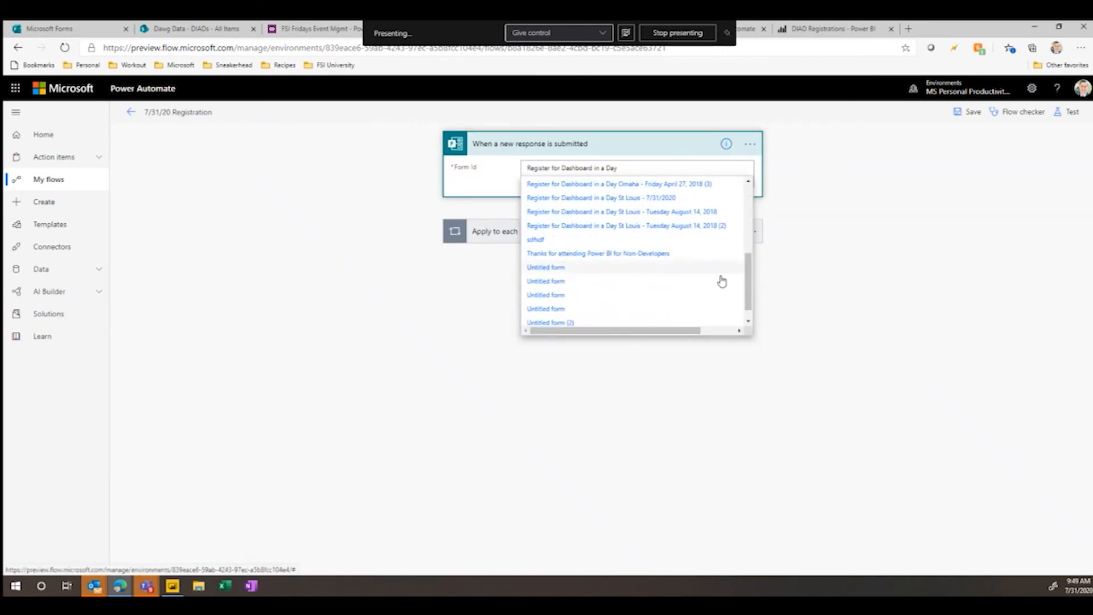
pyautogui.click(679, 198)
# - Set the form of Get response details inside Apply to each to Register for Dashboard in a Day St Louis - 7/31/2020
pyautogui.click(667, 236)
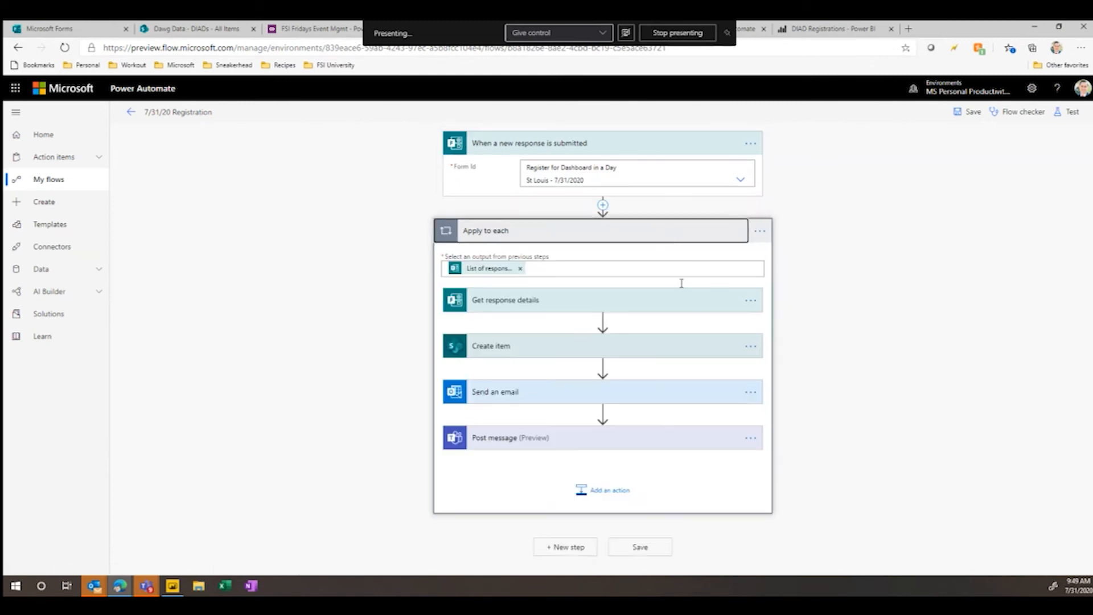
pyautogui.click(676, 308)
pyautogui.click(736, 342)
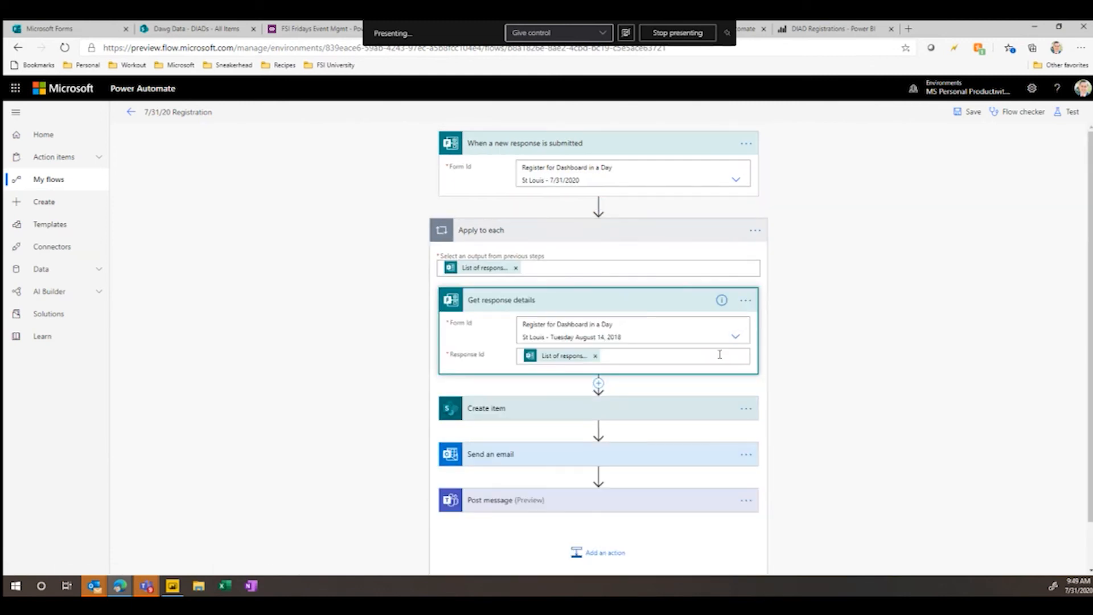
pyautogui.scroll(-5, 683, 390)
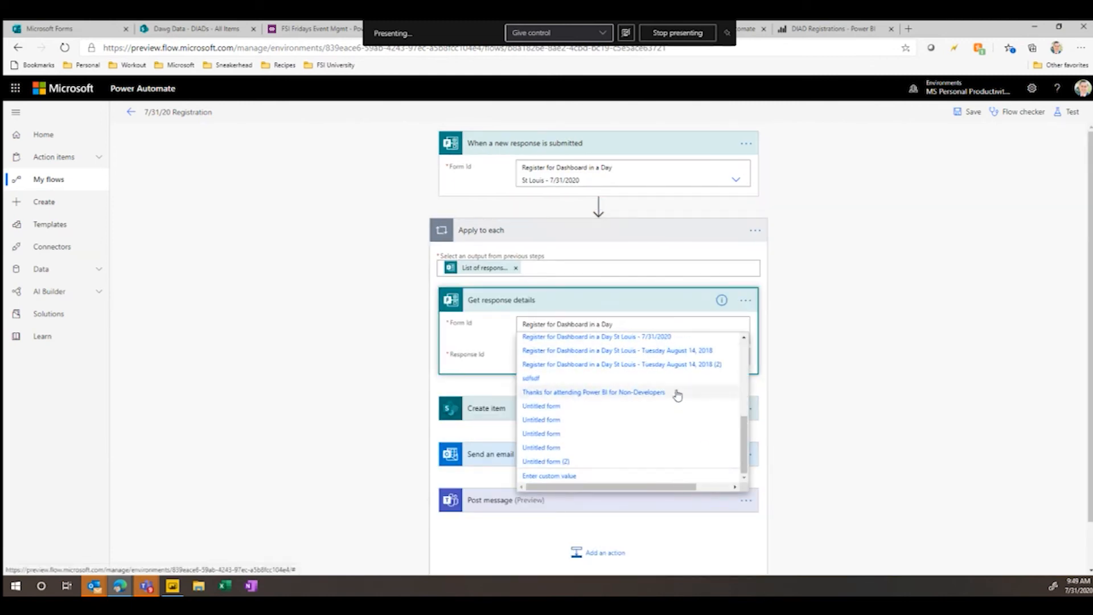
pyautogui.click(681, 336)
# - Set the Event Date in the flow's Create item action to 7/31/2020
pyautogui.click(532, 413)
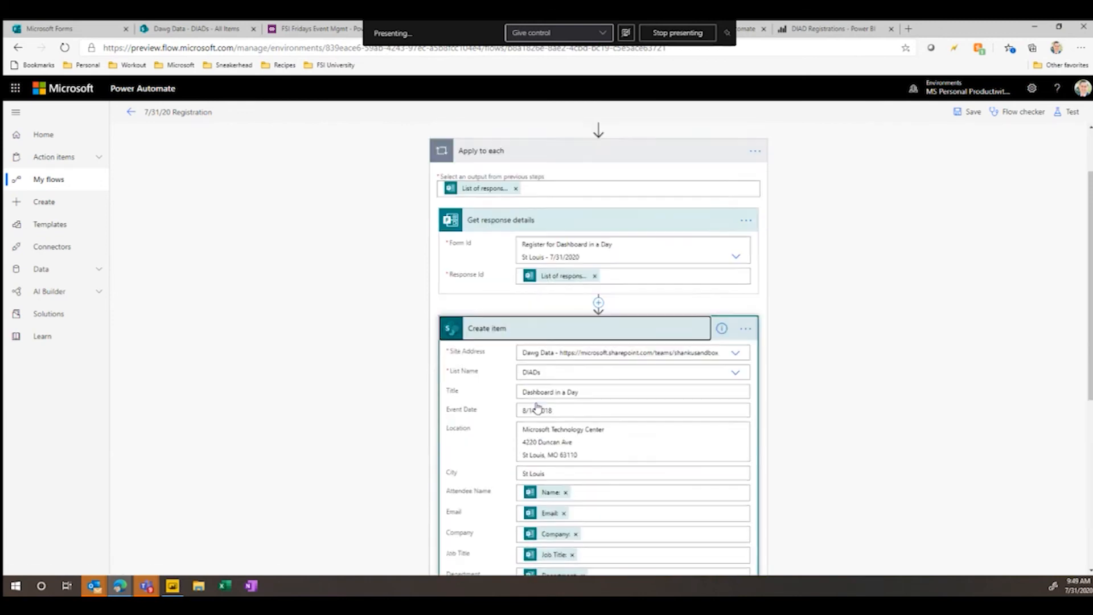
pyautogui.click(461, 284)
pyautogui.write('7/31/2020')
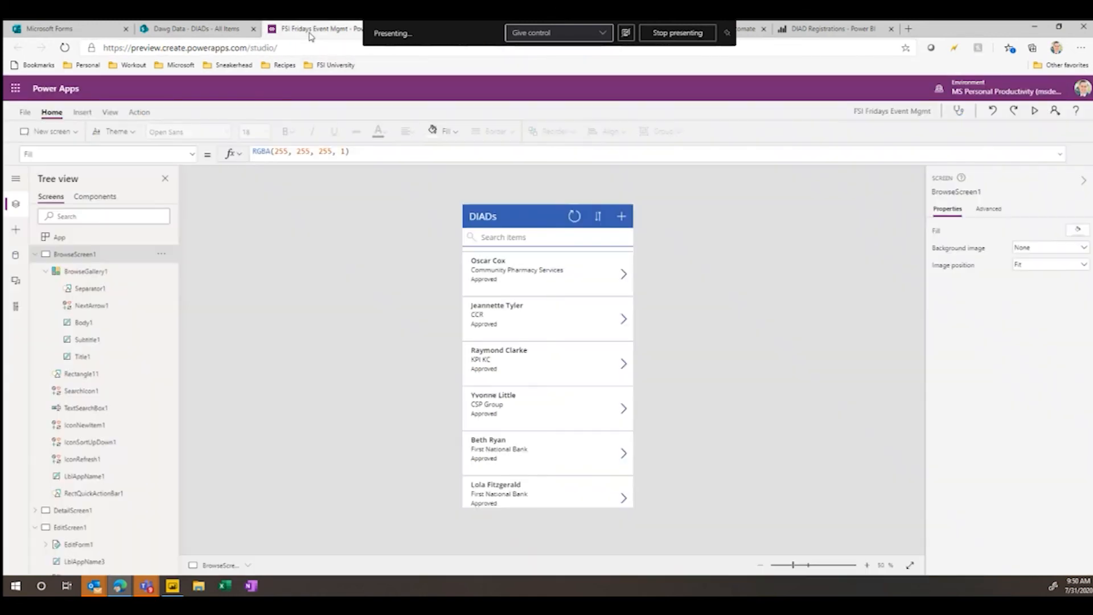
# - Review the FSI Fridays Event Mgmt app, the Record form responses in SharePoint flow and the Manage Attendance flow
pyautogui.click(313, 31)
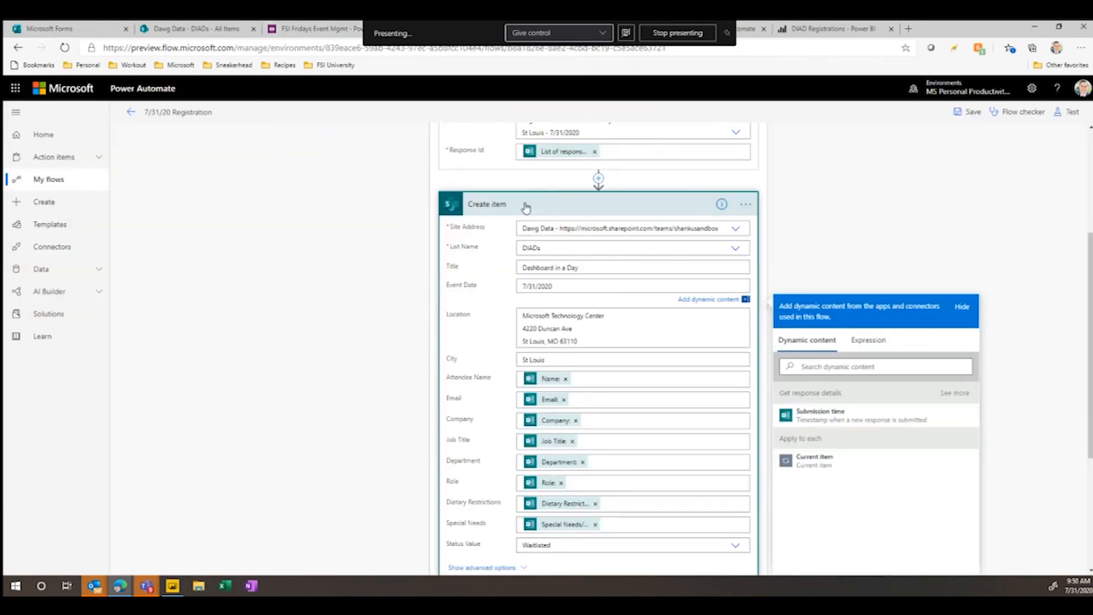
pyautogui.scroll(3, 526, 208)
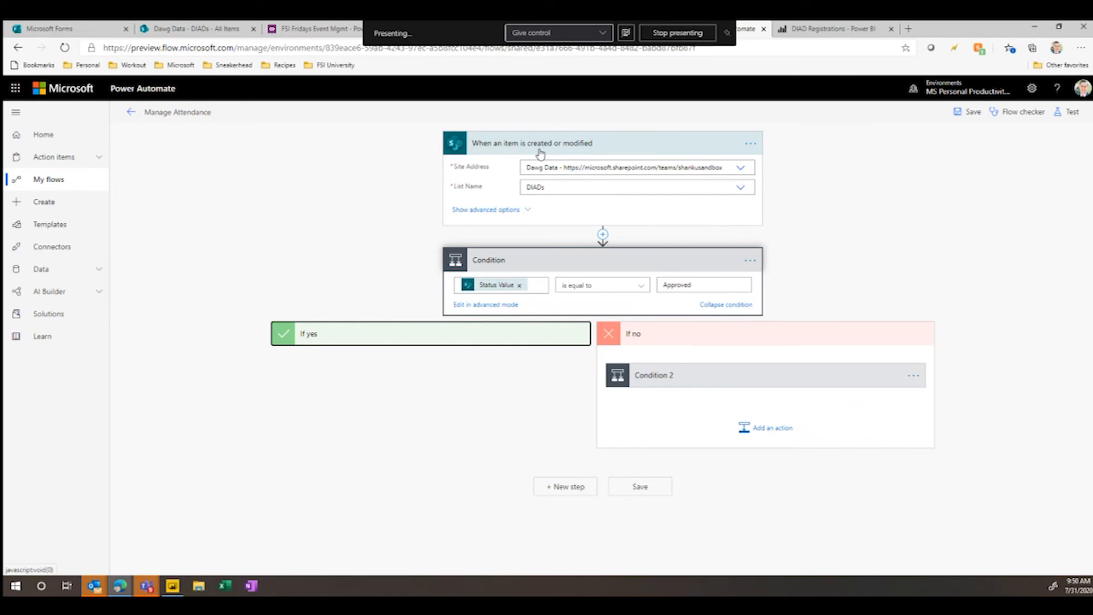
# - Copy the response link of the 7/31/2020 St Louis registration form and open it in an InPrivate browser window
pyautogui.click(53, 29)
pyautogui.click(1022, 116)
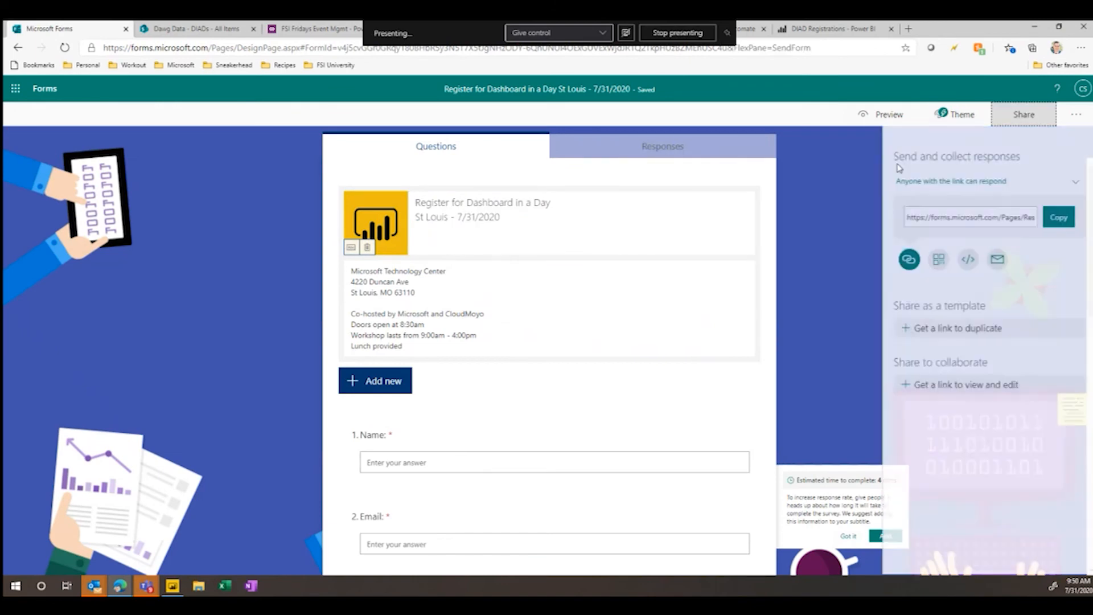
pyautogui.hotkey('ctrl', 'c')
pyautogui.hotkey('ctrl', 'shift', 'n')
pyautogui.hotkey('ctrl', 'v')
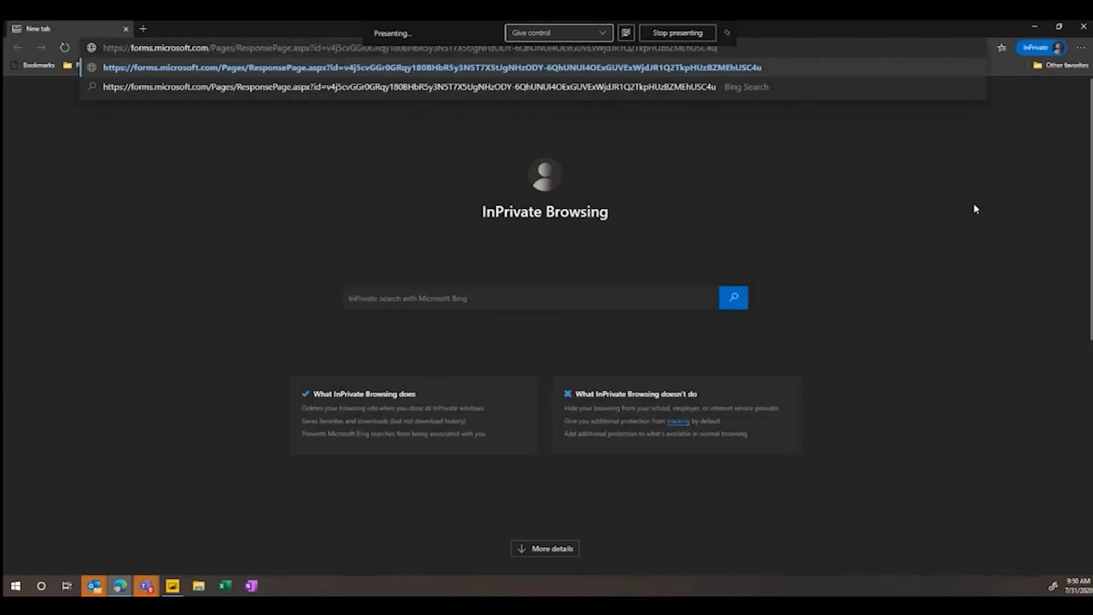
pyautogui.press('Return')
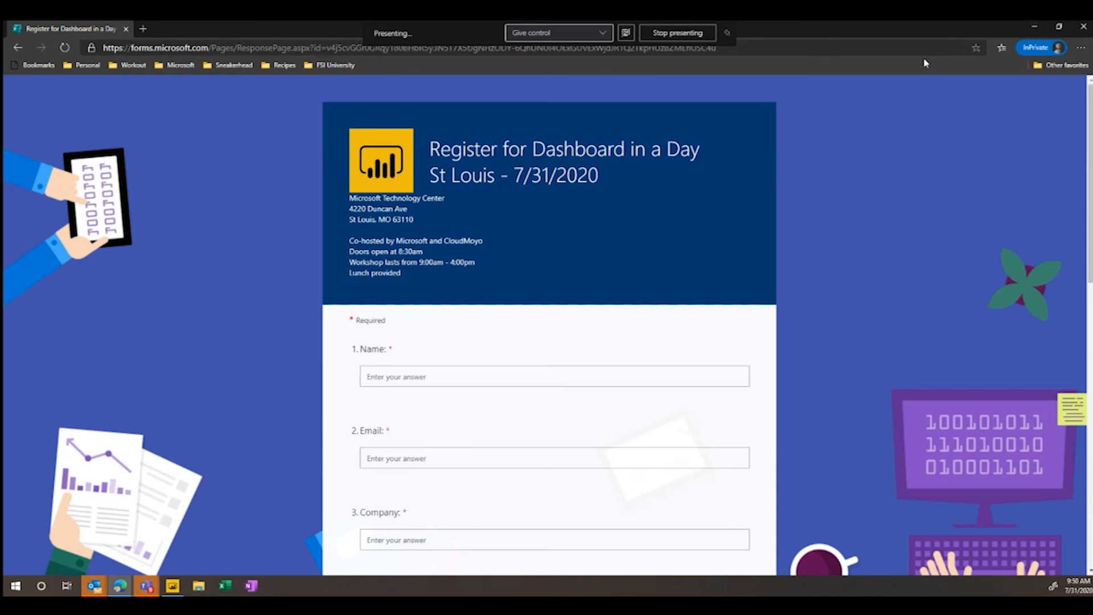
# - Minimize the InPrivate and main browser windows to return to the "How to enhance?" presentation slide
pyautogui.click(1039, 28)
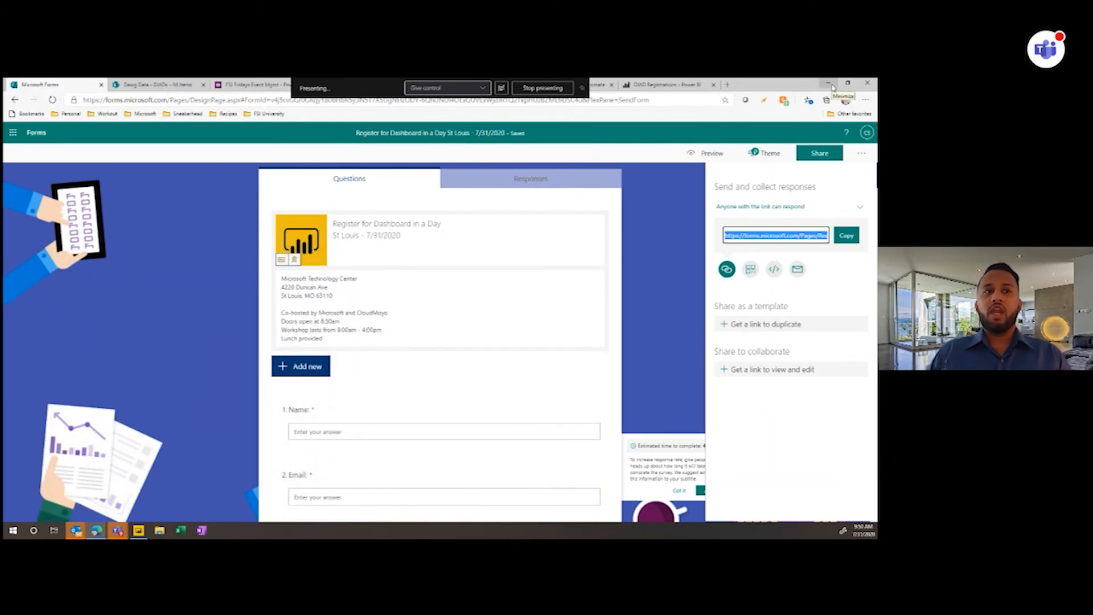
pyautogui.click(832, 86)
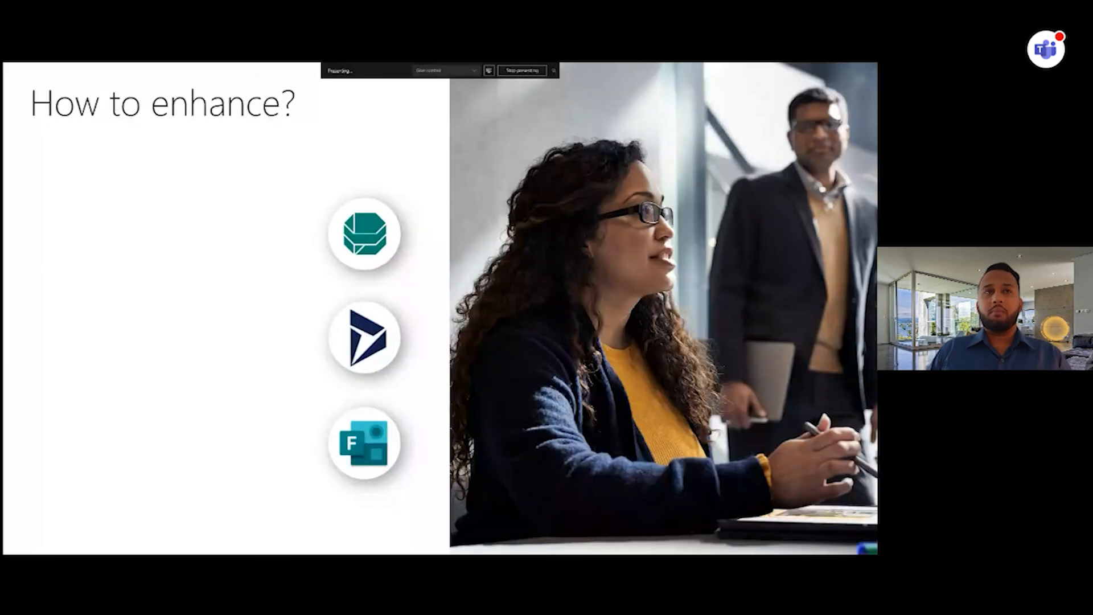